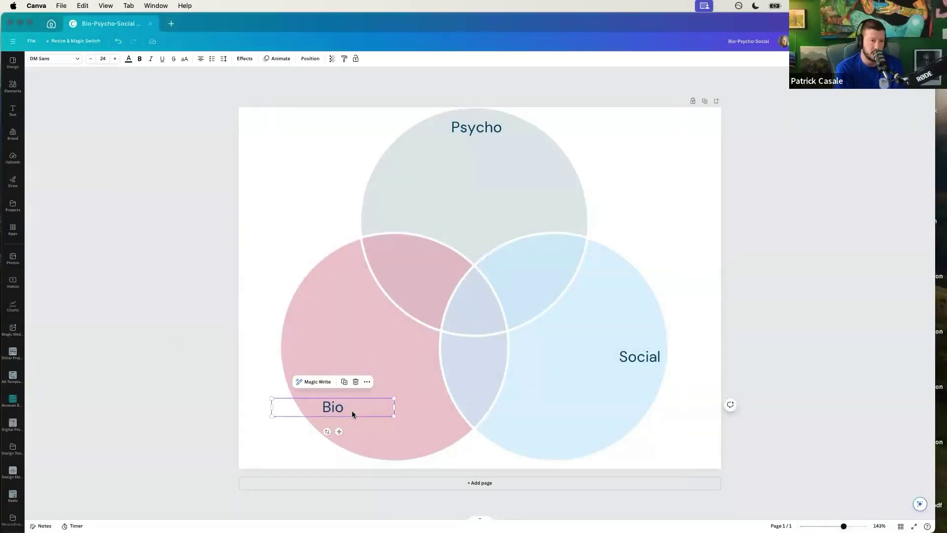
Duplicate the Bio label, move the copy up inside the pink circle, and set its size to 13
key("super+d")
left_click_drag(342, 415, 361, 361)
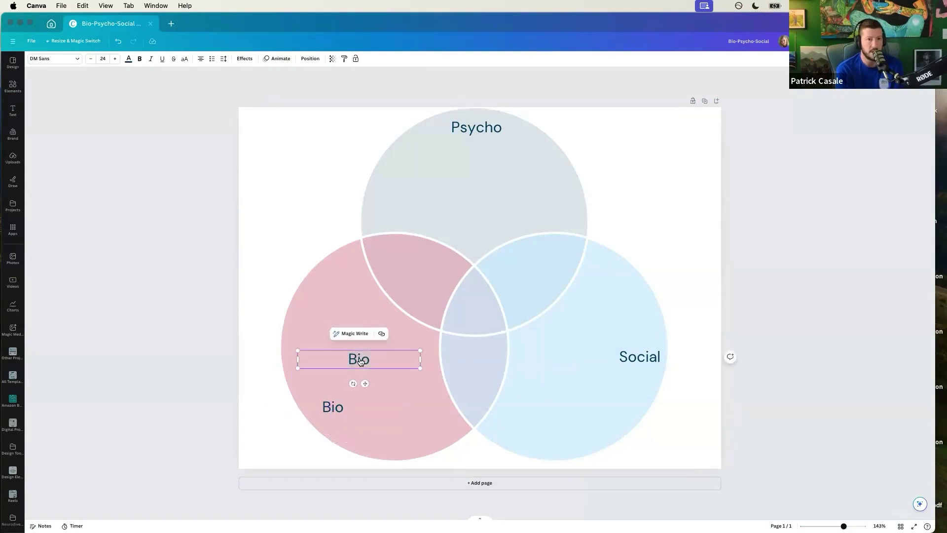
left_click(103, 58)
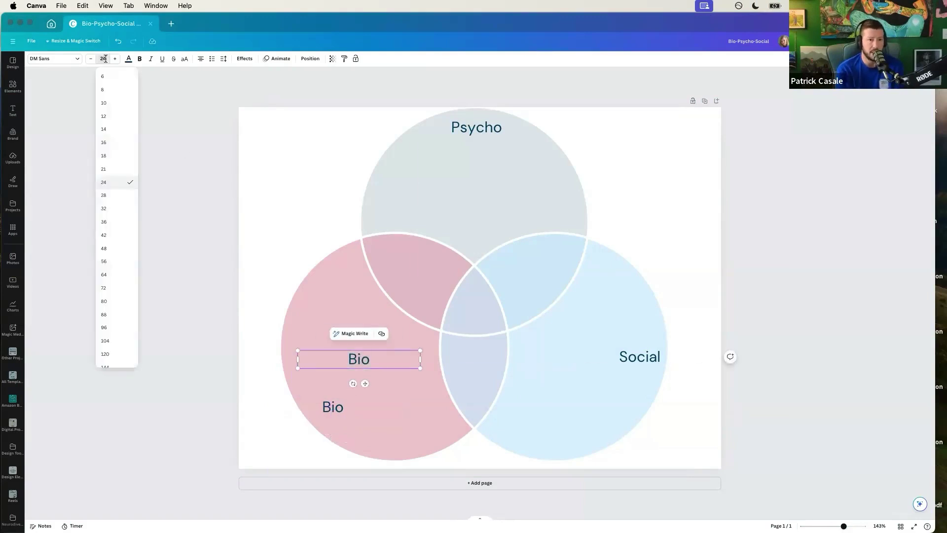
left_click(107, 104)
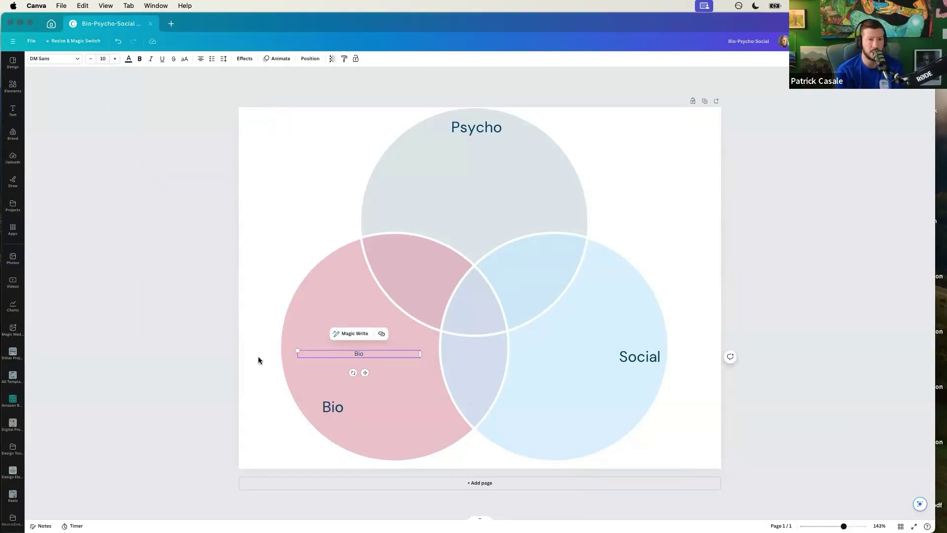
left_click(114, 59)
left_click(114, 59)
left_click(114, 59)
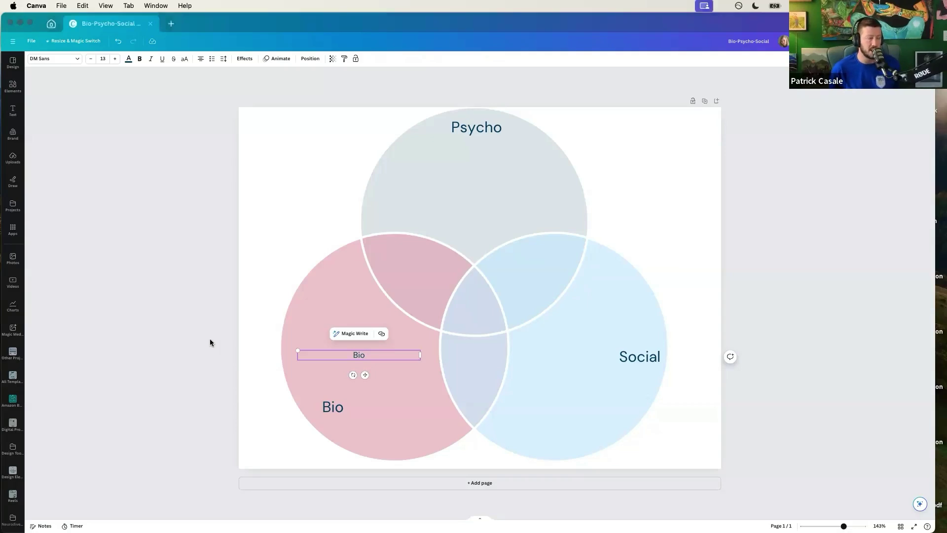
Retype the small Bio copy so it reads 'Mind racing'
left_click(210, 340)
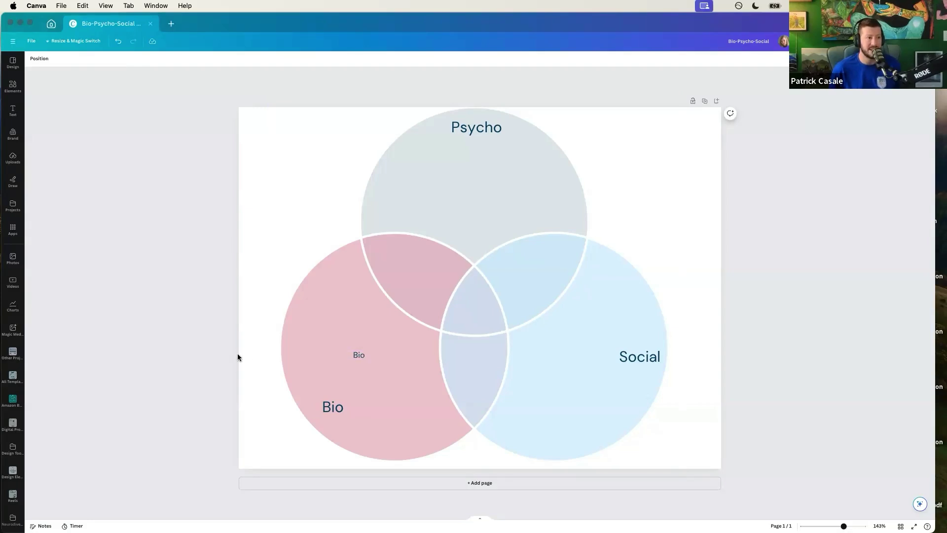
left_click(327, 356)
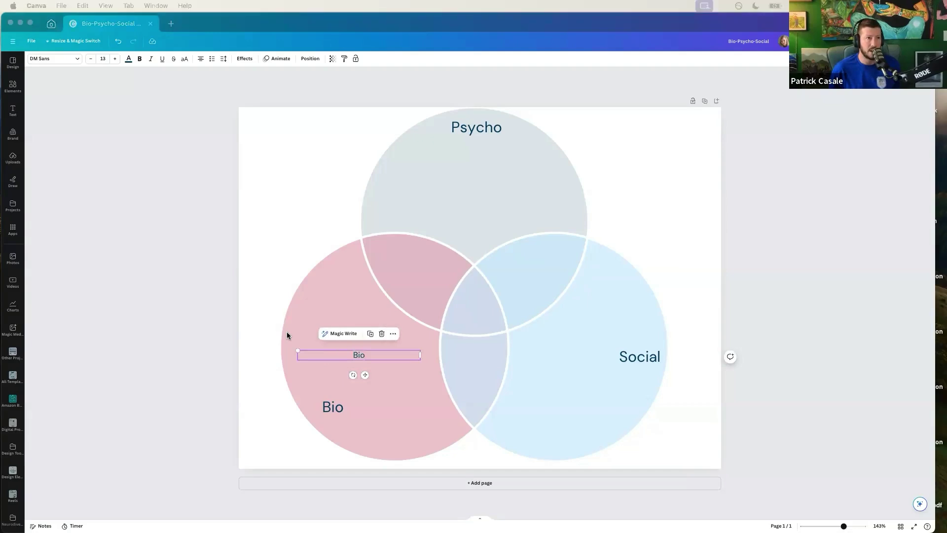
left_click(375, 353)
double_click(375, 355)
key("Escape")
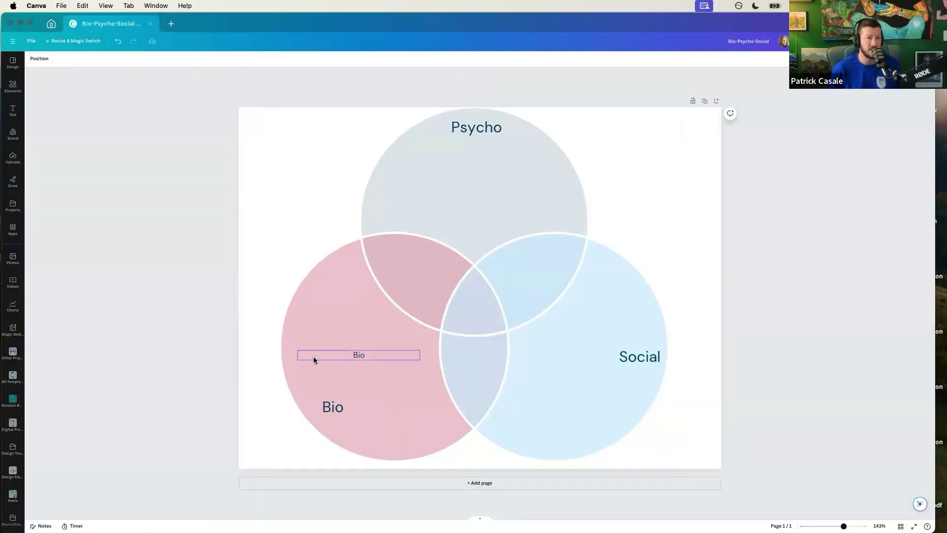
left_click(342, 351)
type("Mind racing")
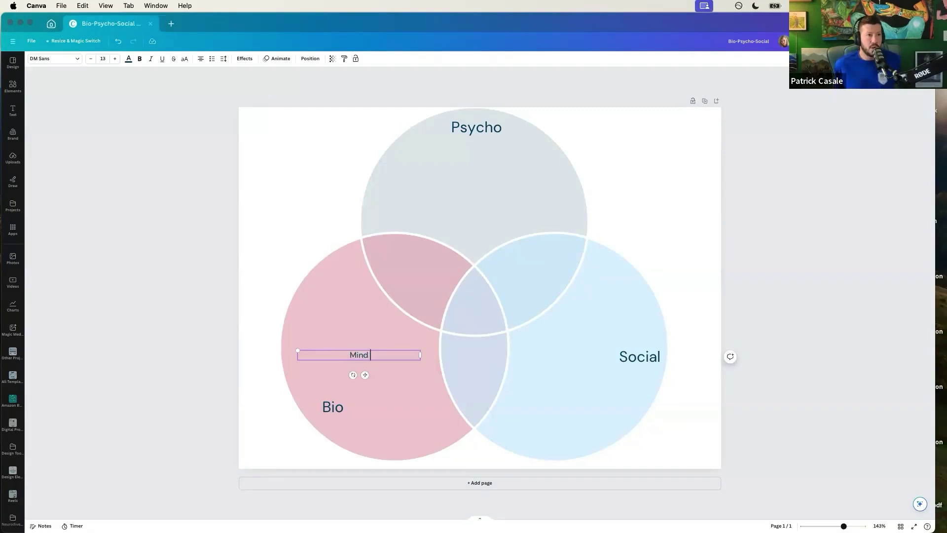
left_click(209, 339)
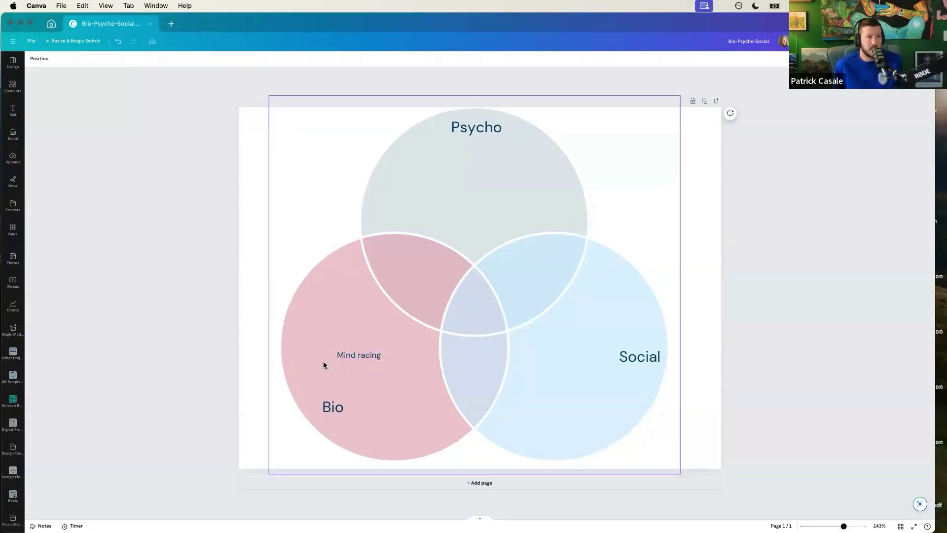
Place the Mind racing note inside the Psycho circle below its heading and narrow its box
left_click_drag(347, 353, 429, 151)
left_click_drag(503, 156, 417, 157)
left_click(336, 145)
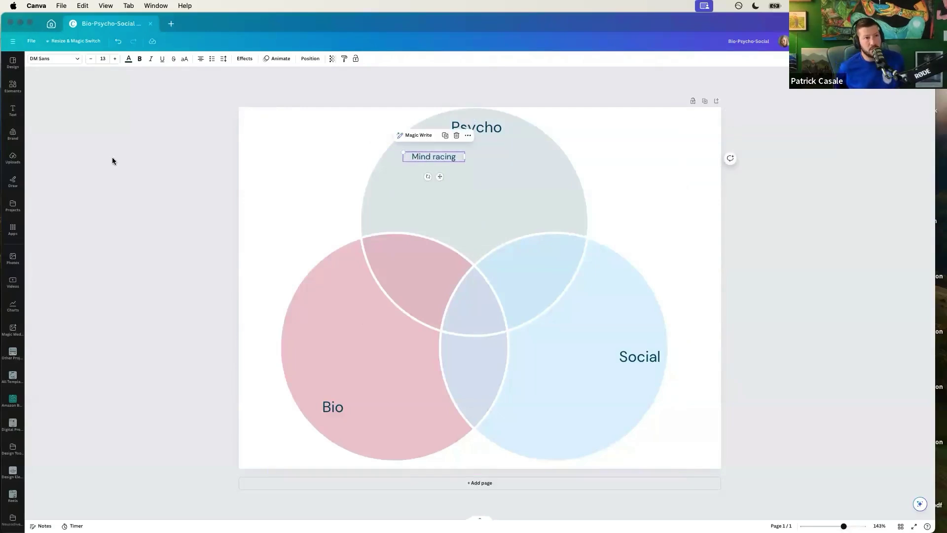
left_click(315, 170)
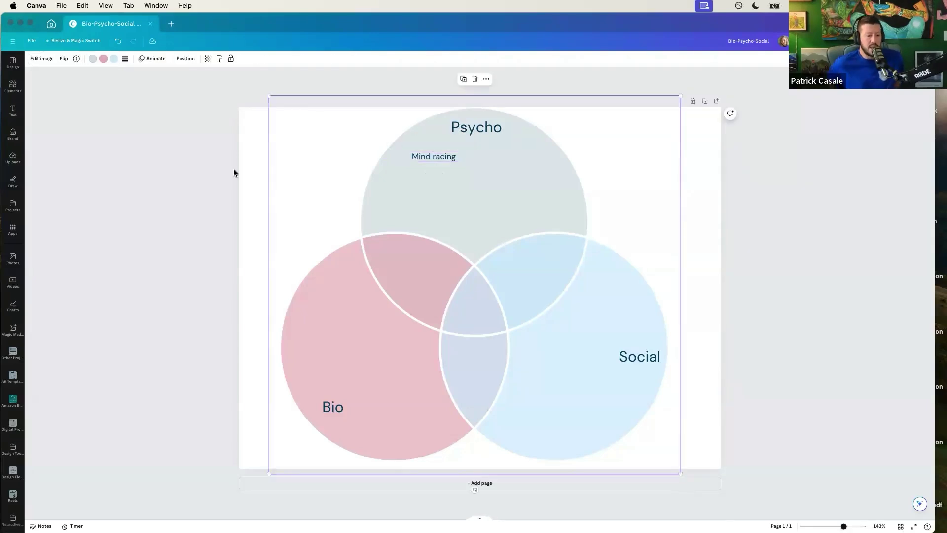
Copy Mind racing to the top-left and retype it as '10-2' over 'wake up consistency'
left_click(232, 168)
left_click(419, 160)
key("super+d")
left_click_drag(433, 162, 258, 128)
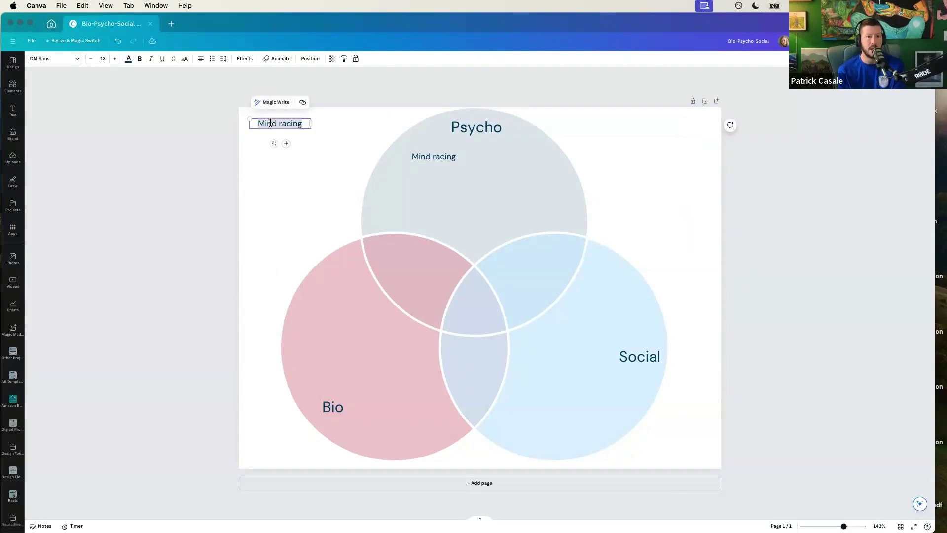
triple_click(279, 124)
key("BackSpace")
type("10-2")
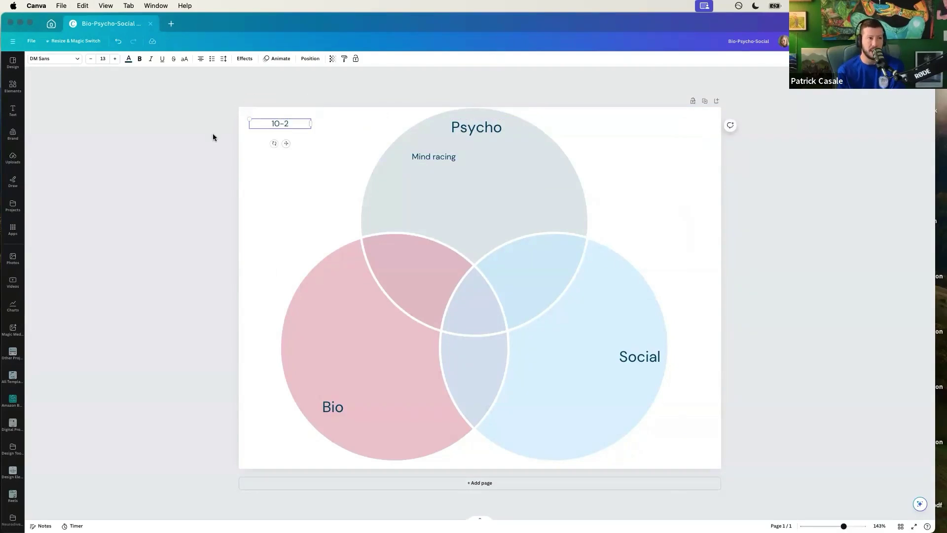
key("Return")
type("wake up consit")
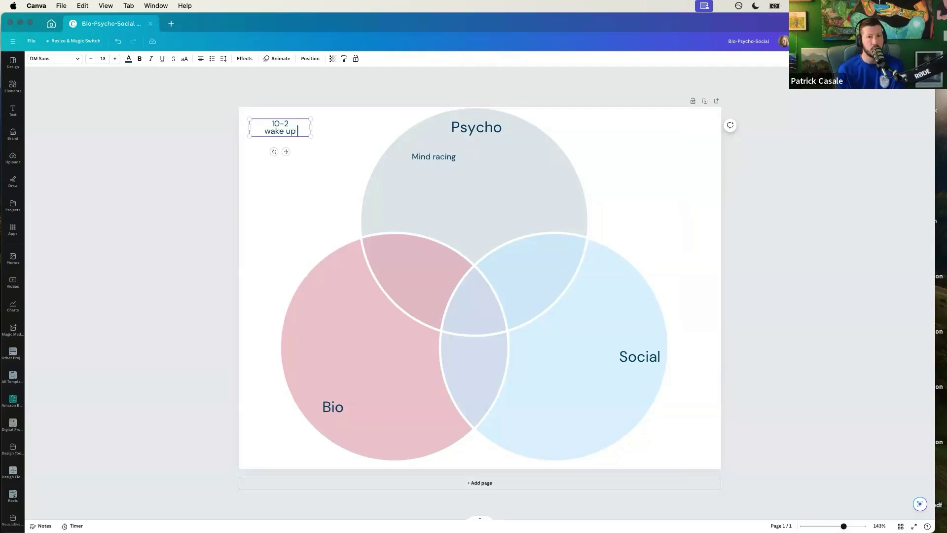
key("BackSpace")
key("BackSpace")
type("istency")
left_click(136, 155)
Duplicate the side note into the Social circle and retype it as 'Dog needs'
left_click(303, 139)
key("super+d")
left_click_drag(286, 141, 578, 430)
key("Return")
type("Dog")
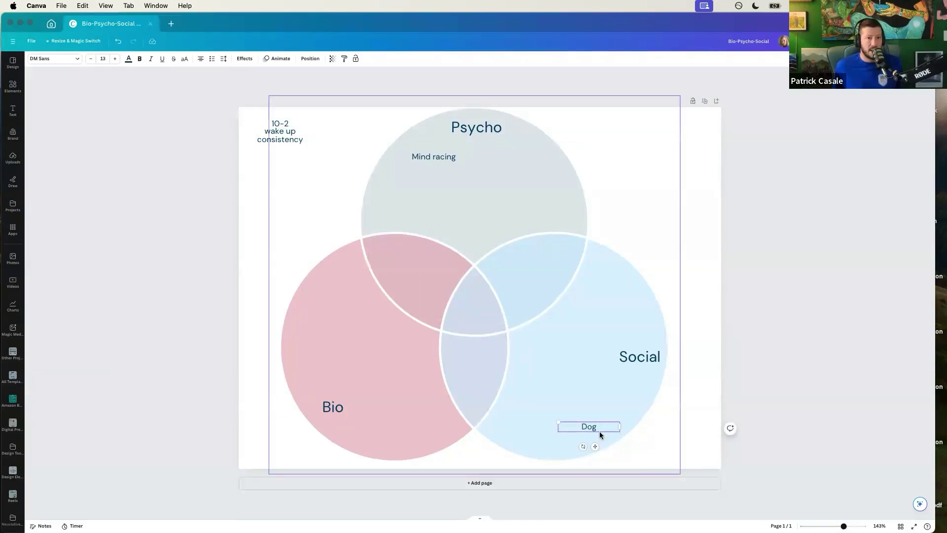
left_click(199, 346)
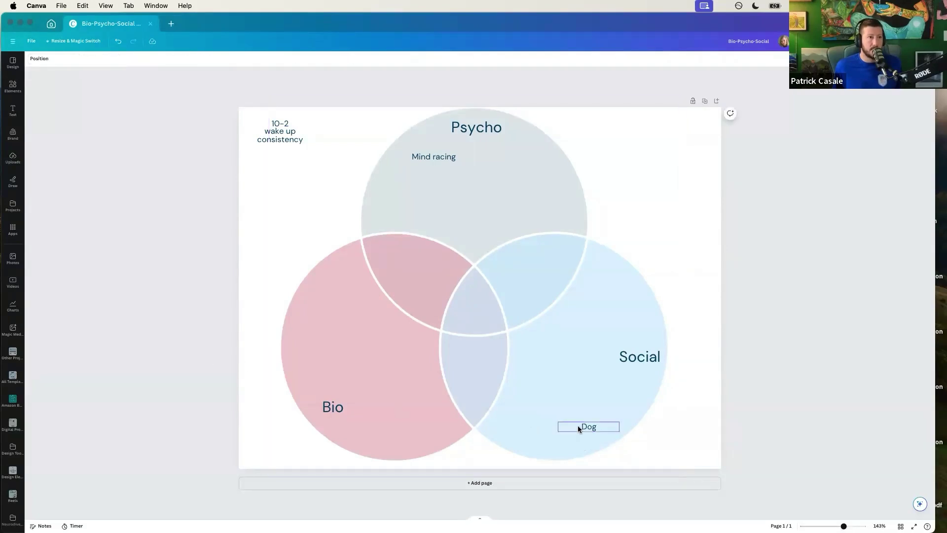
left_click_drag(578, 428, 568, 426)
left_click(599, 426)
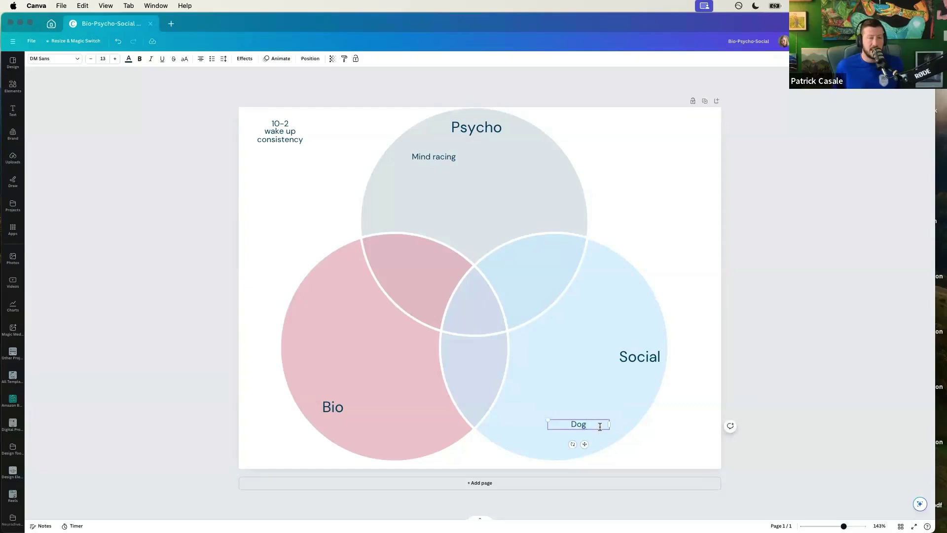
type("needs")
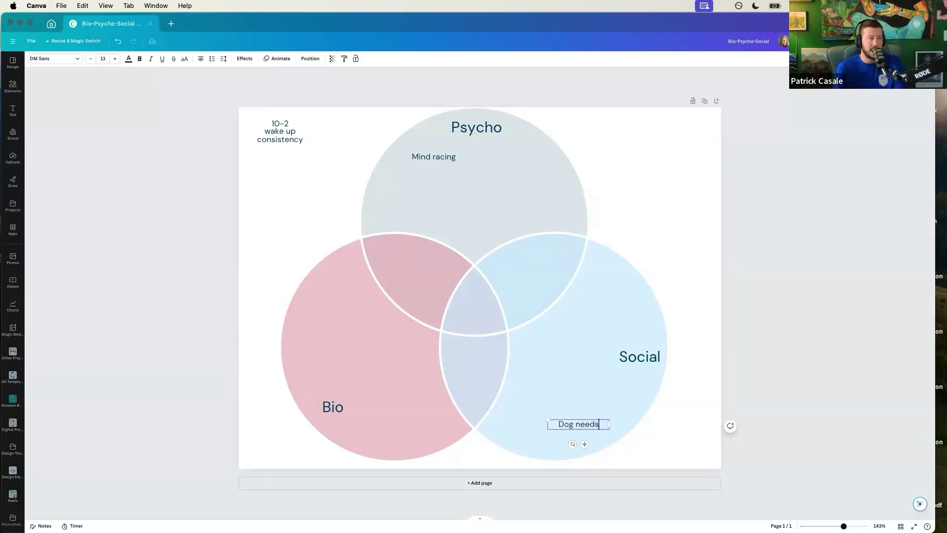
left_click(220, 302)
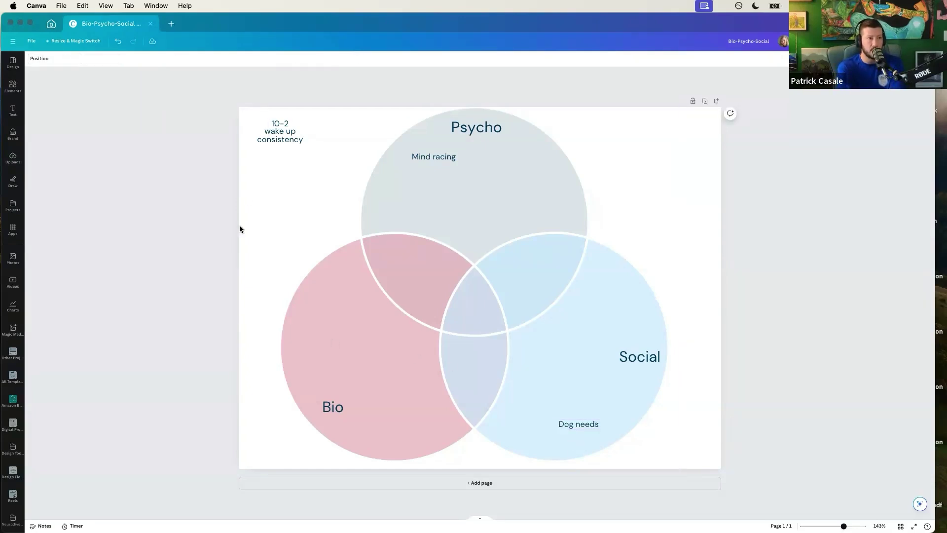
Add the lines Tried, Sleep hygiene, Mindfulness and Prescription below wake up consistency
left_click(273, 137)
left_click(274, 130)
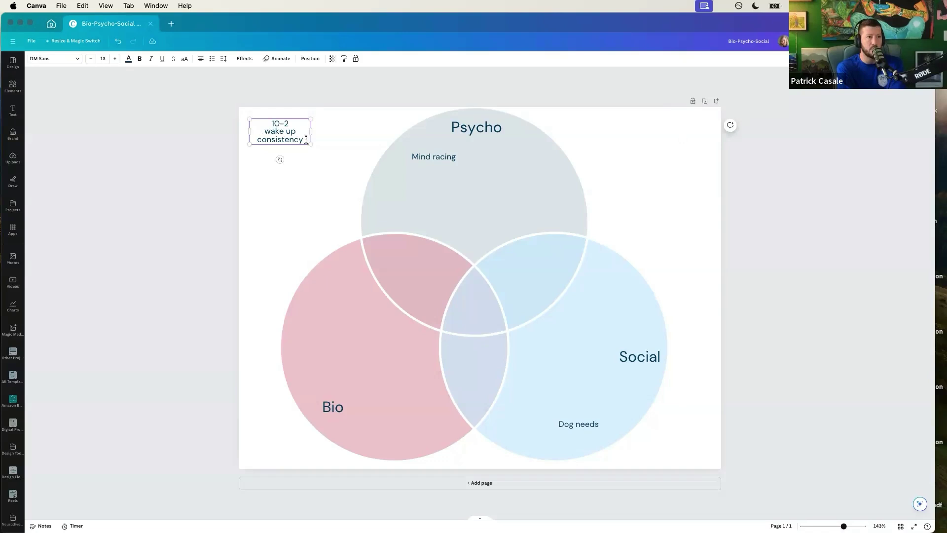
left_click(303, 139)
key("Return")
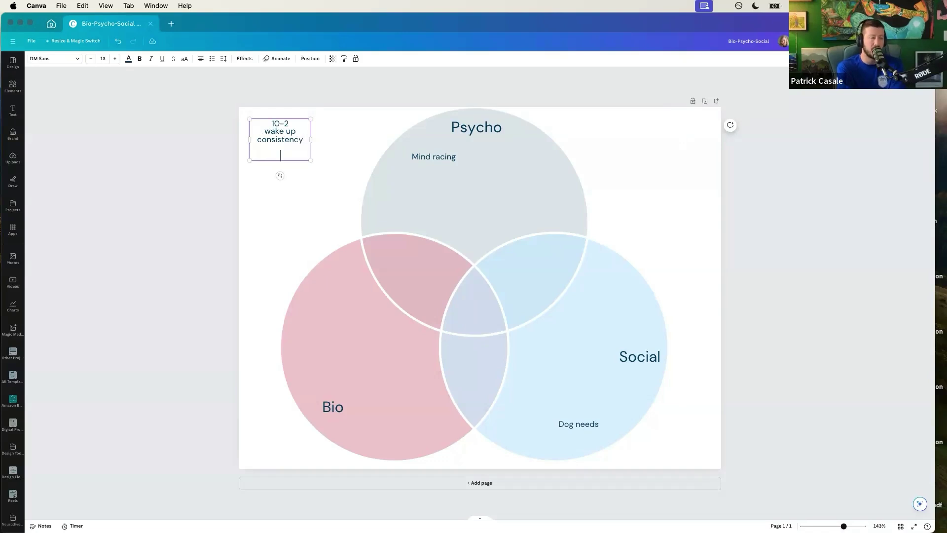
type("Sleep hygiene")
key("Return")
type("Mindfulness")
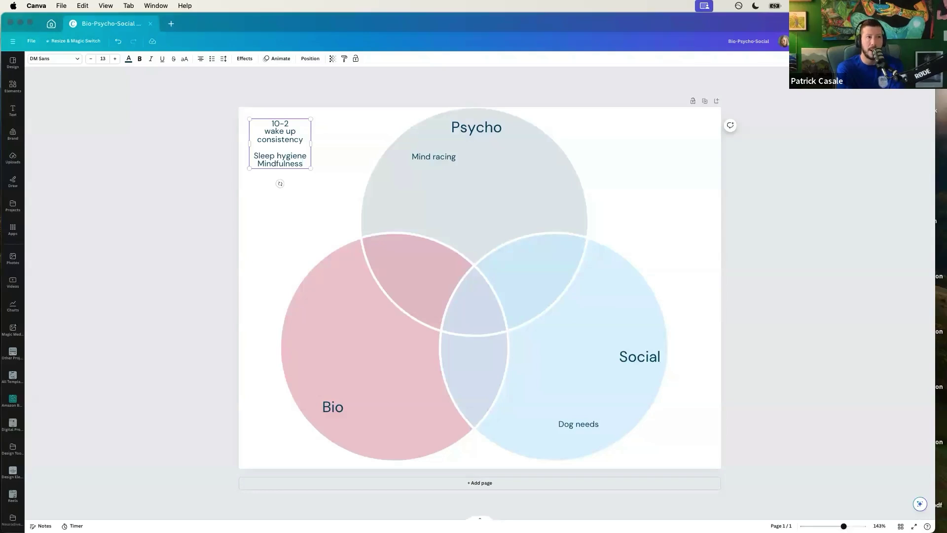
key("Return")
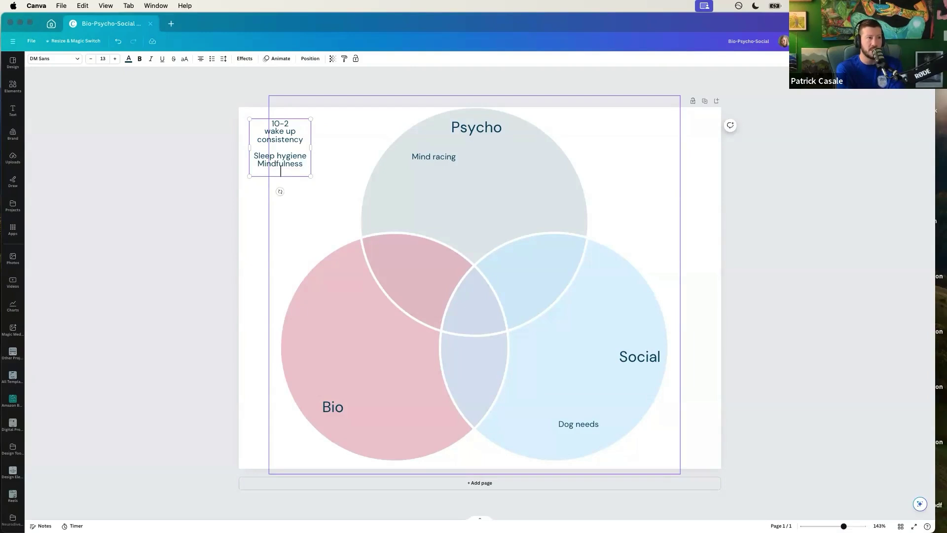
type("Prescription")
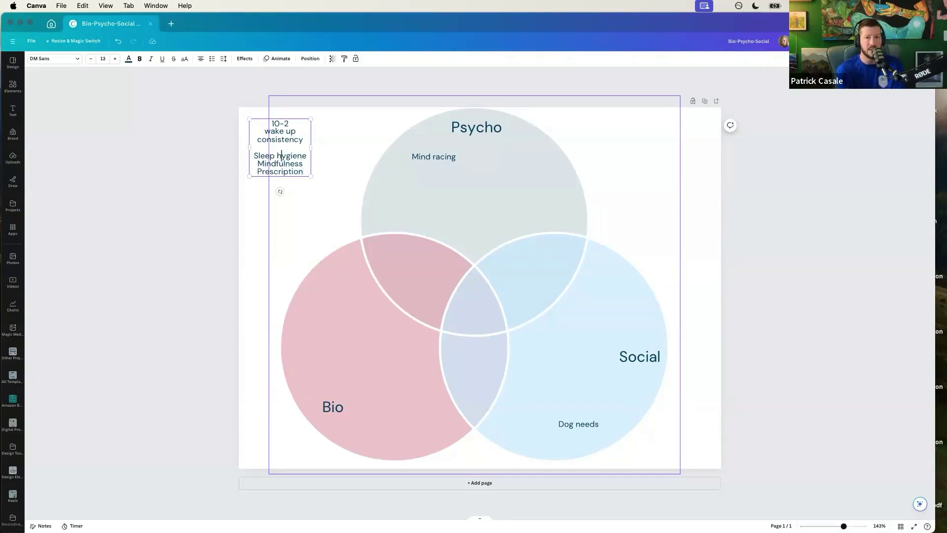
left_click(258, 155)
key("Return")
key("Up")
type("Tried")
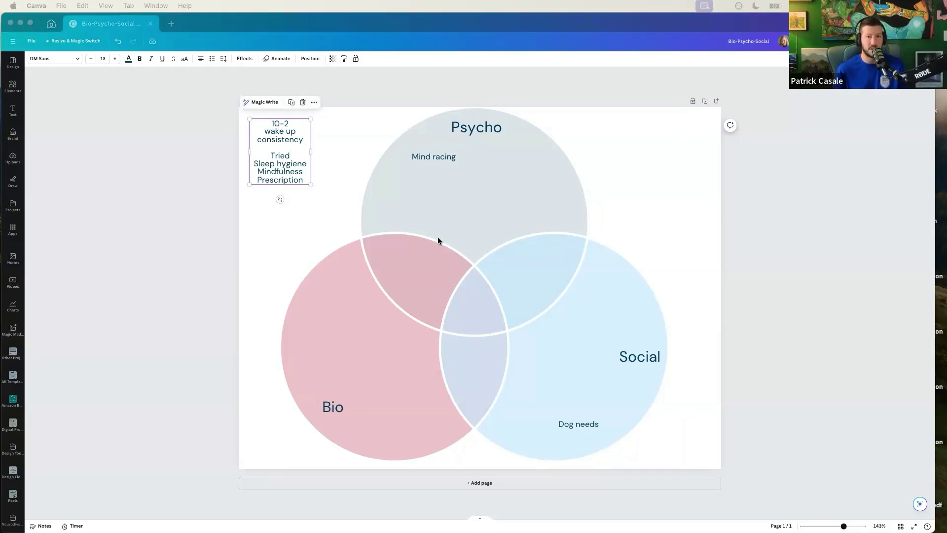
Duplicate Mind racing into the Bio circle and retype it as 'Insomnia since childhood'
left_click(450, 161)
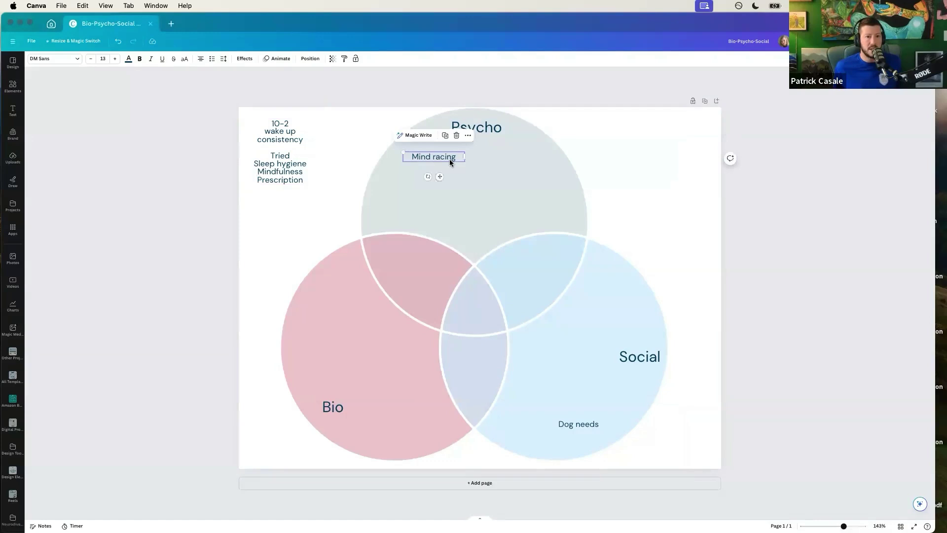
key("super+d")
left_click_drag(441, 169, 332, 373)
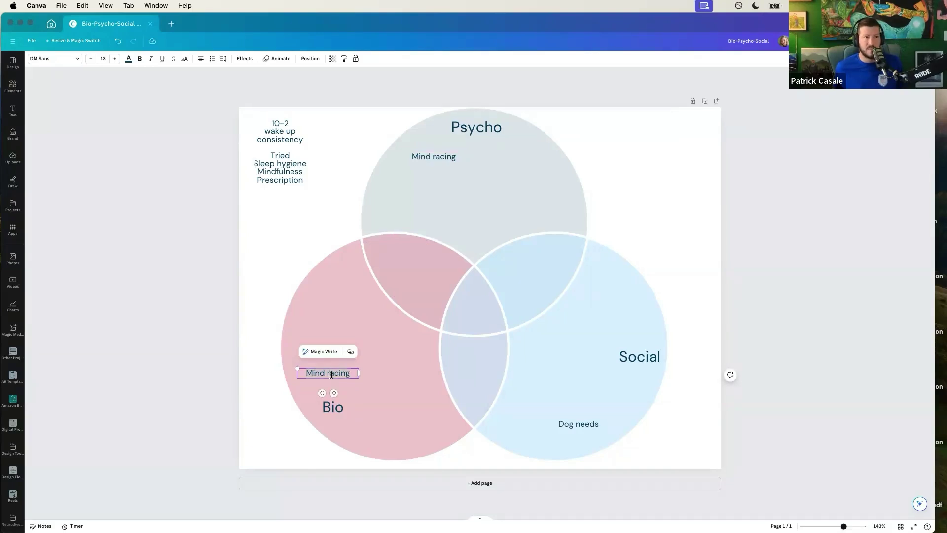
key("BackSpace")
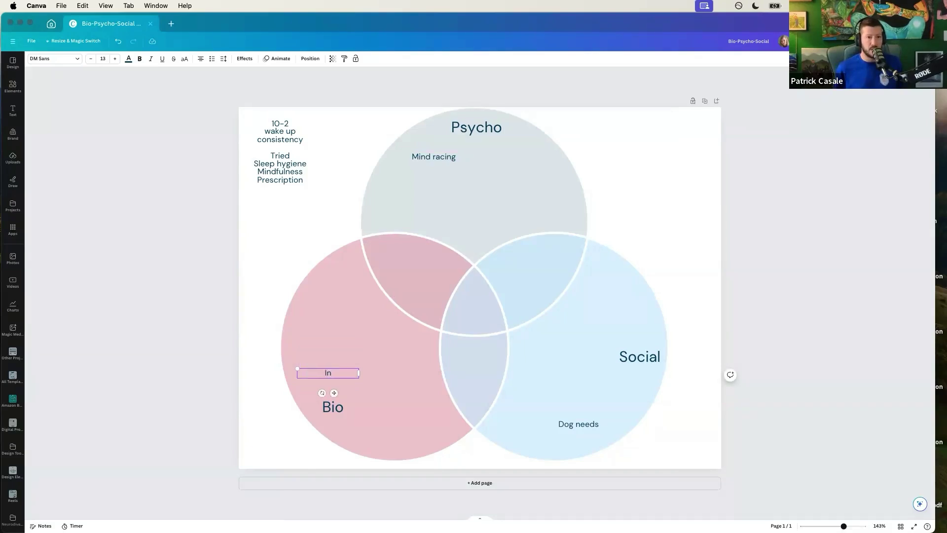
type("Insom")
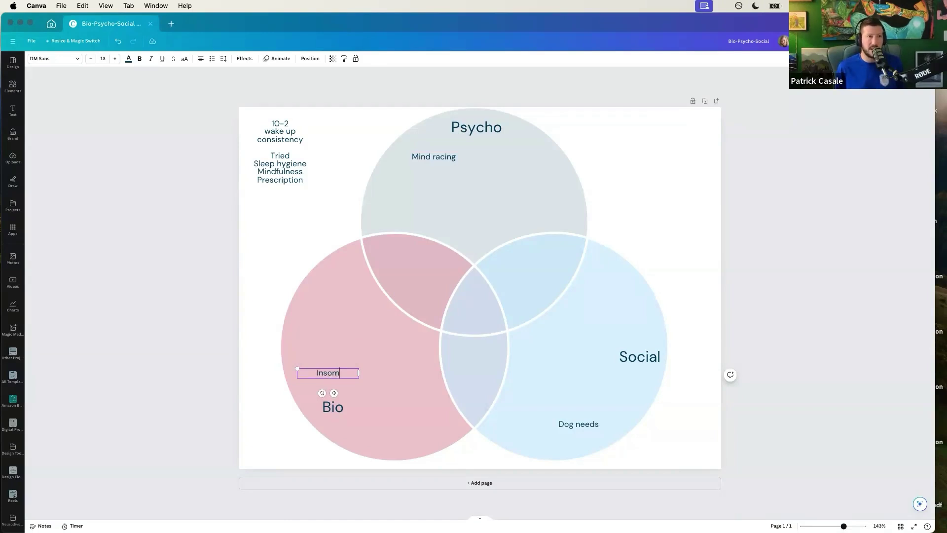
type("nia since child")
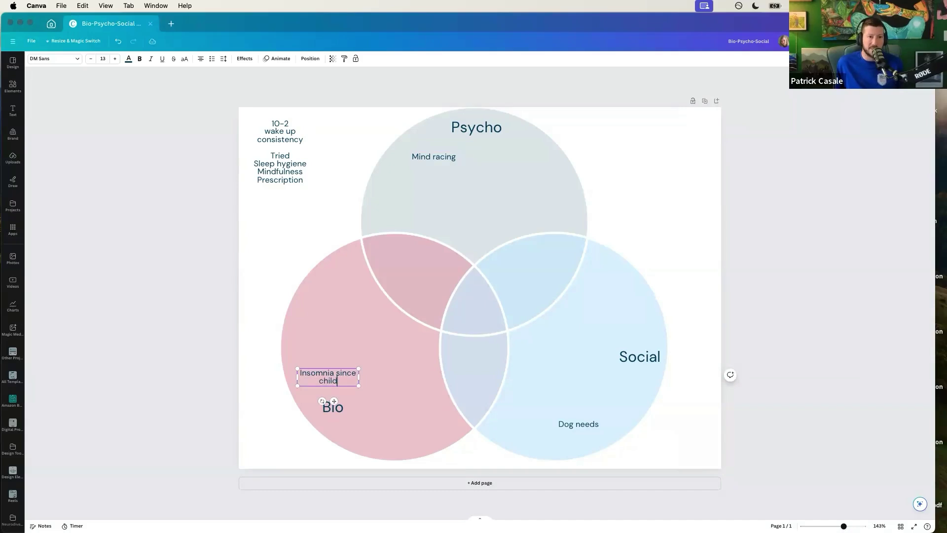
type("hood")
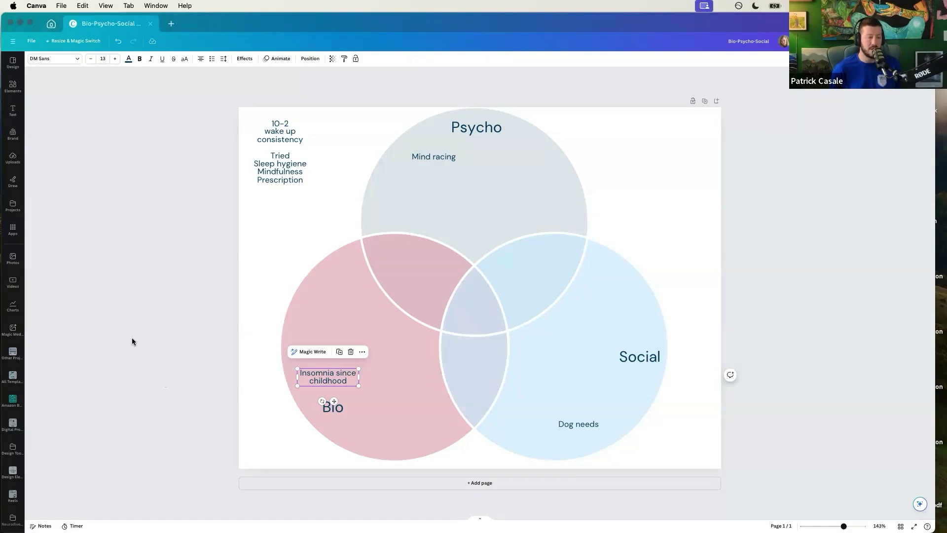
left_click(262, 387)
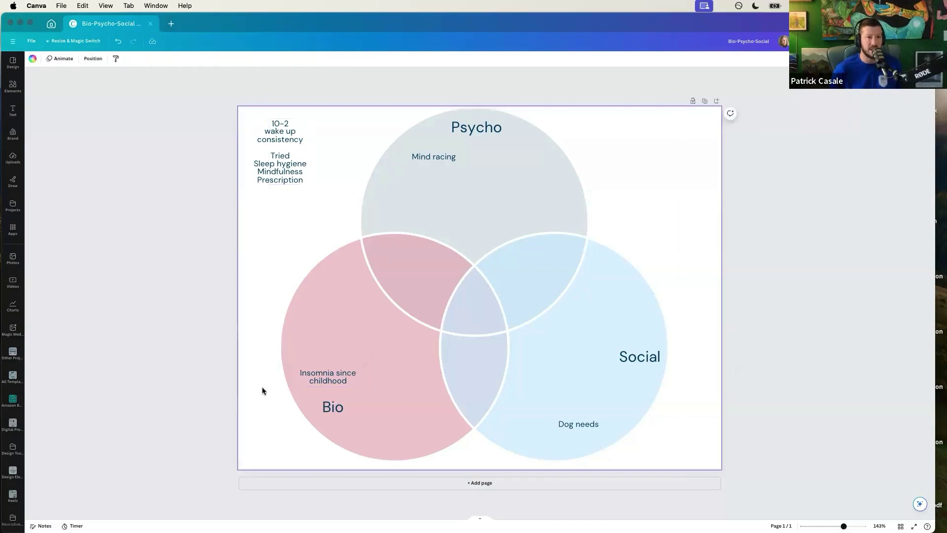
Copy the Insomnia note, retype it as 'Sensory', and place it at the bottom of Bio
left_click(328, 378)
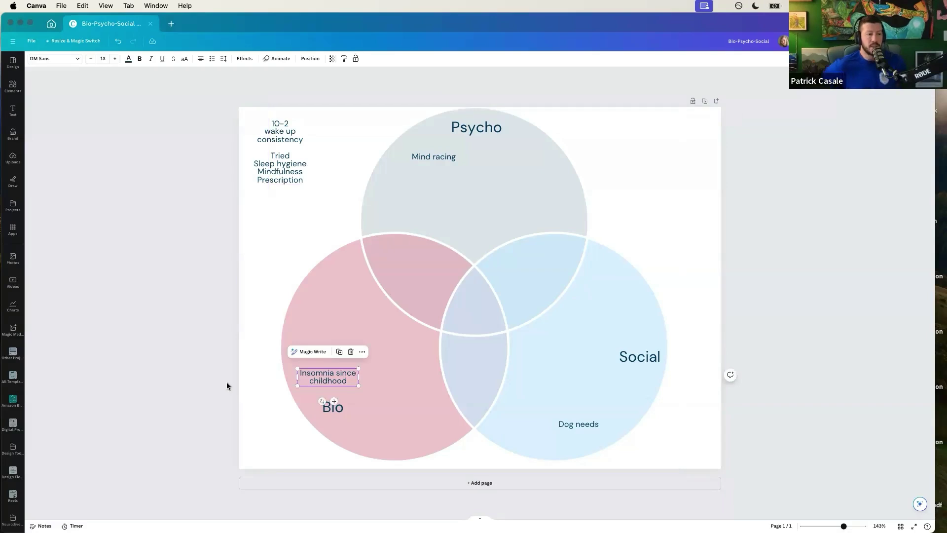
left_click_drag(325, 375, 533, 393)
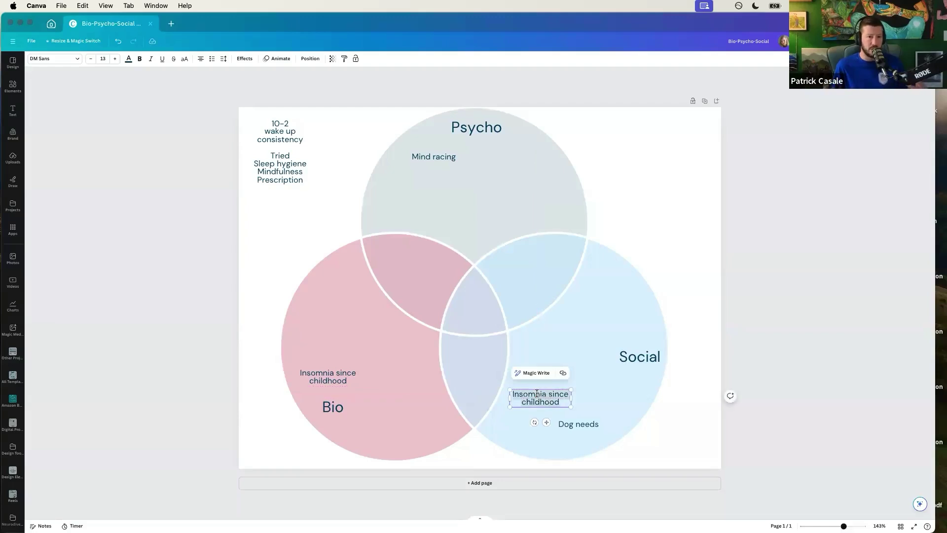
type("Se")
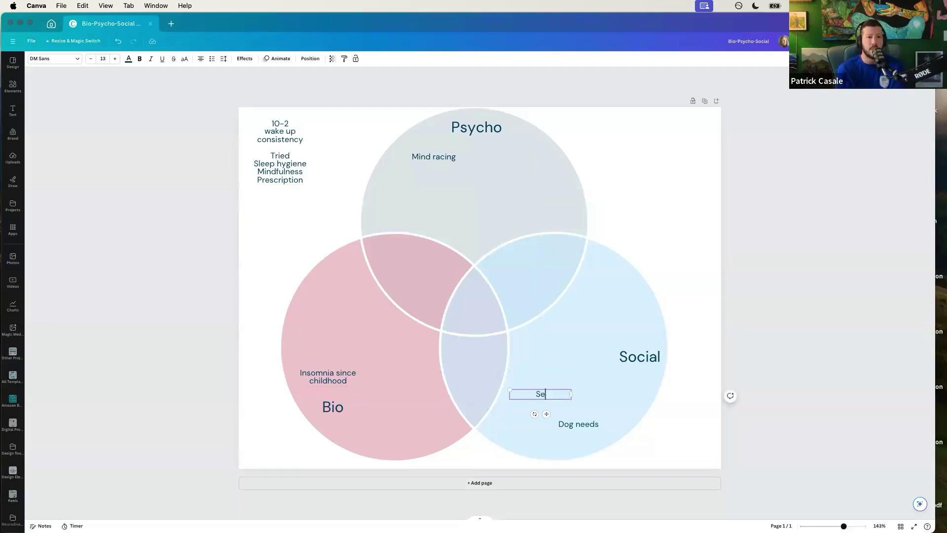
type("nsory")
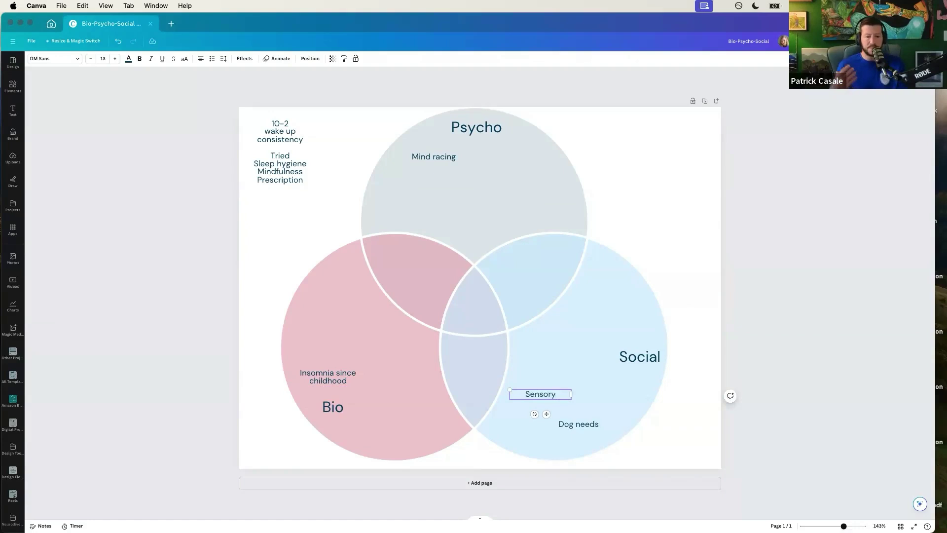
left_click(649, 408)
left_click_drag(553, 393, 404, 443)
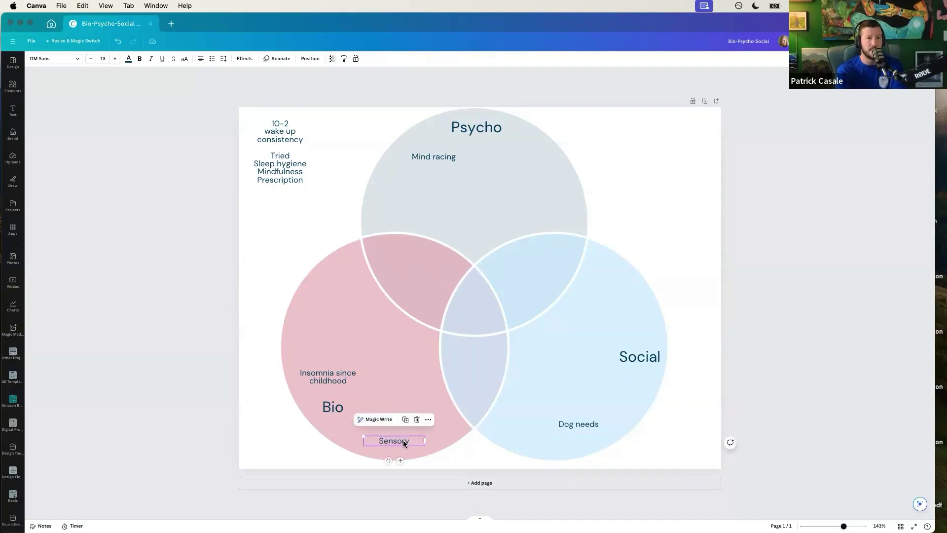
left_click(219, 422)
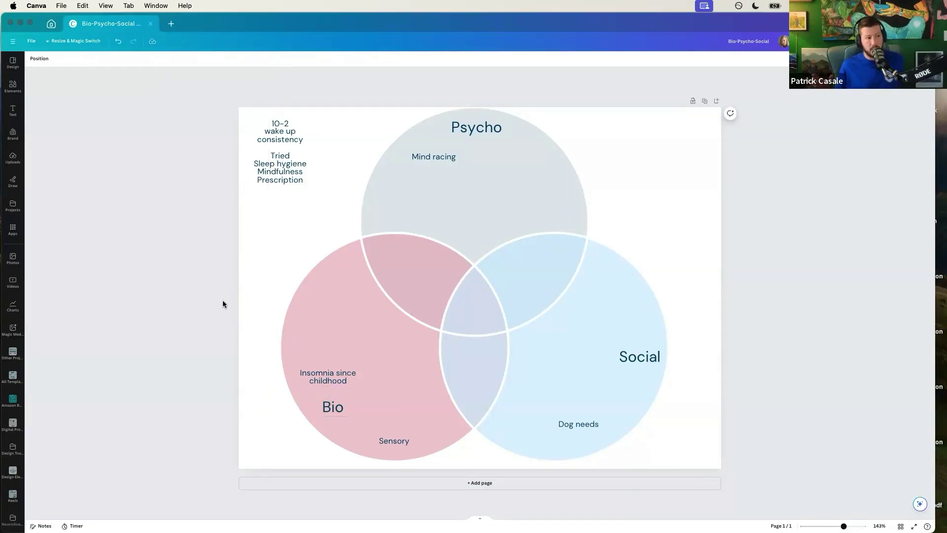
double_click(293, 176)
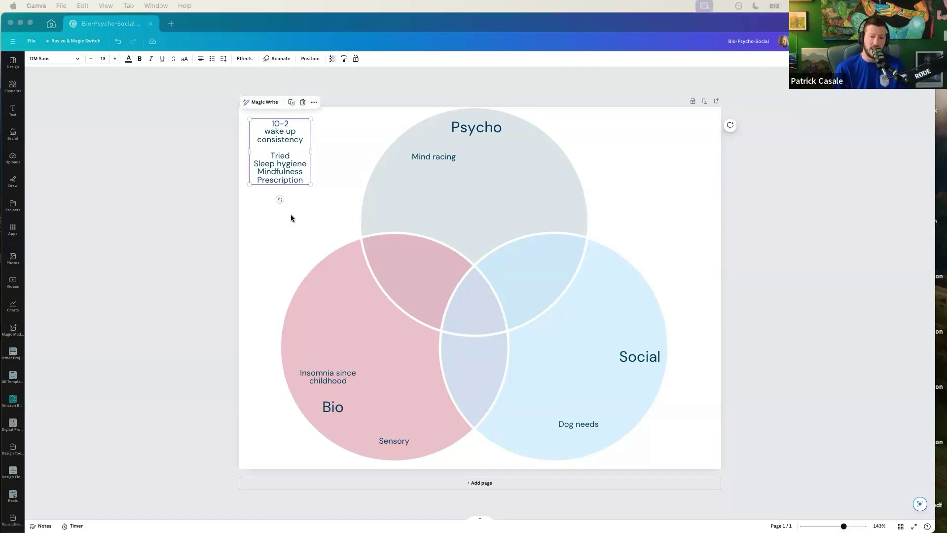
left_click(302, 181)
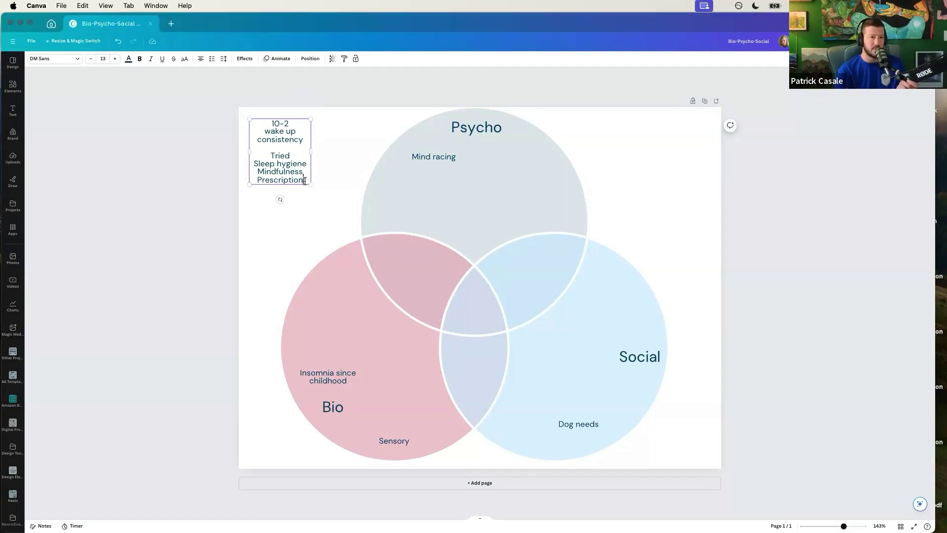
key("Return")
type("Ambien")
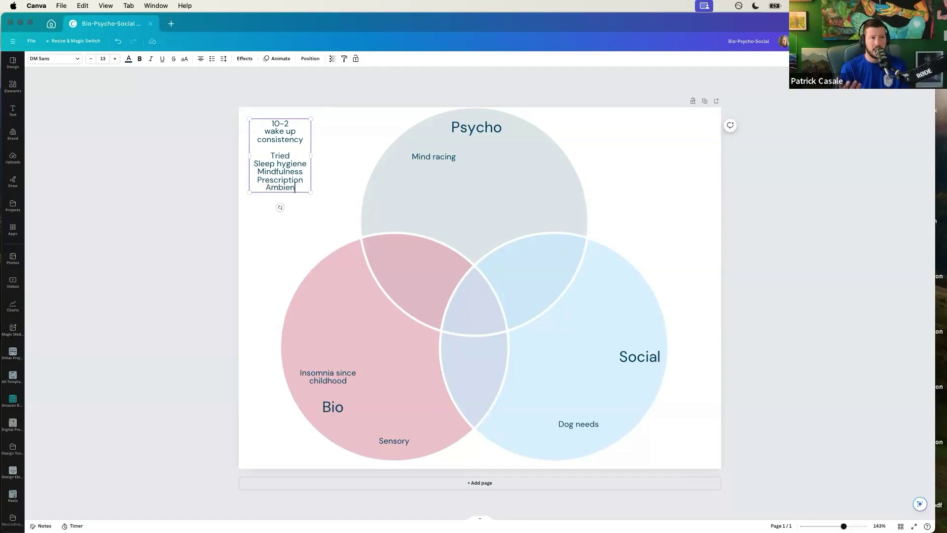
key("BackSpace")
key("BackSpace")
key("BackSpace")
key("BackSpace")
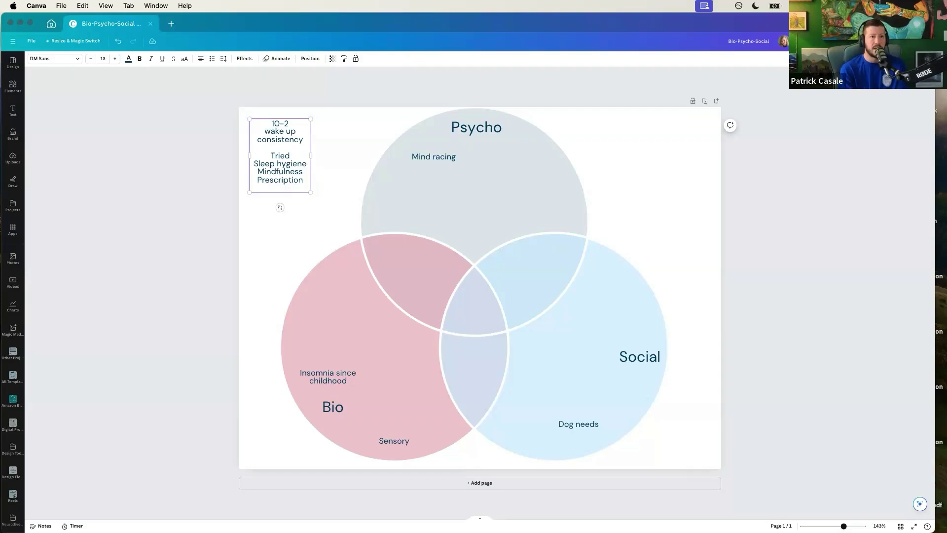
key("BackSpace")
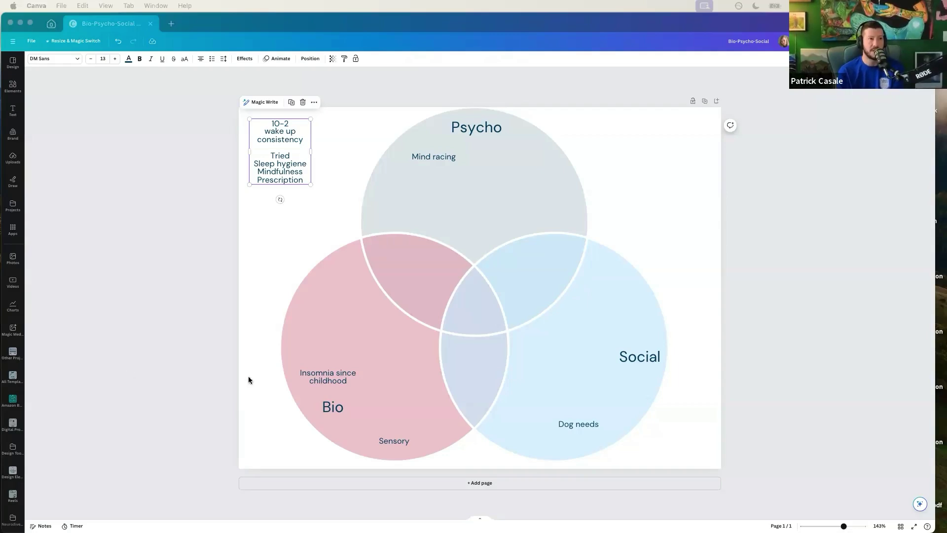
Duplicate the Insomnia note, retype it as 'Restless leg syndrome', and move it up-left in Bio
left_click(310, 378)
left_click(322, 381)
key("super+d")
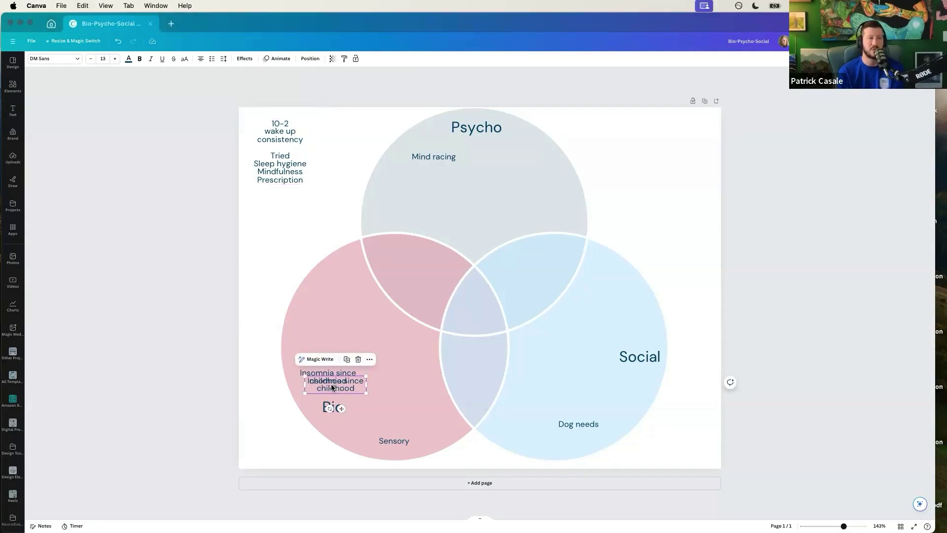
left_click_drag(342, 380, 353, 326)
double_click(353, 325)
type("Resless")
key("BackSpace")
key("BackSpace")
key("BackSpace")
key("BackSpace")
key("BackSpace")
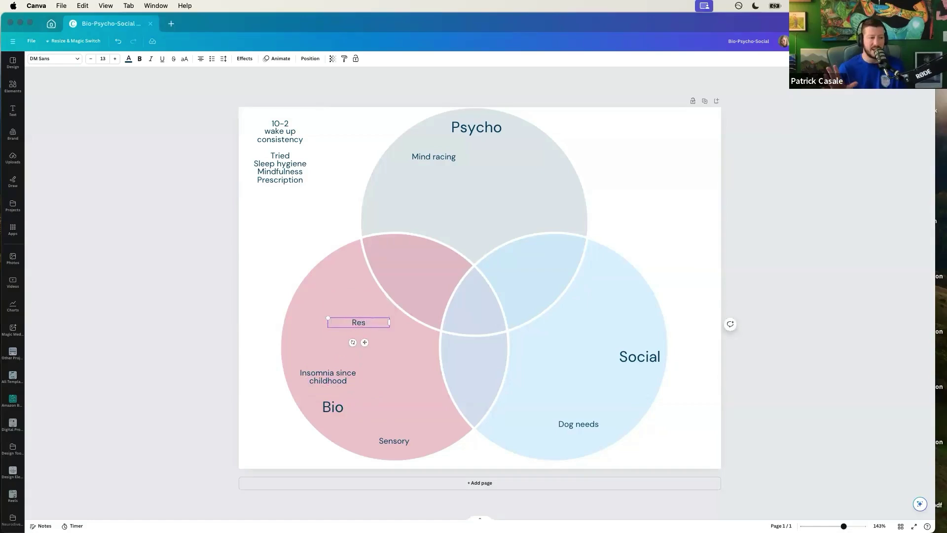
type("tless le")
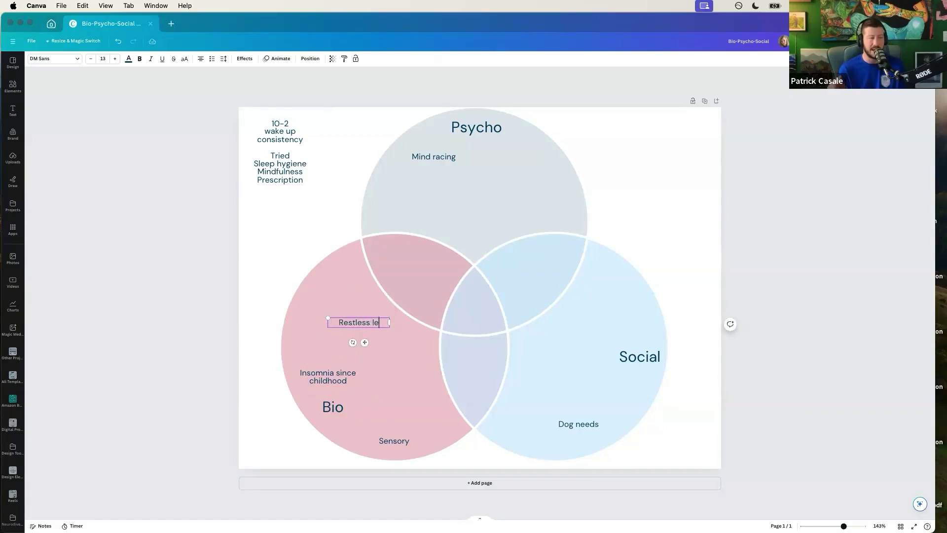
type("g syndrome")
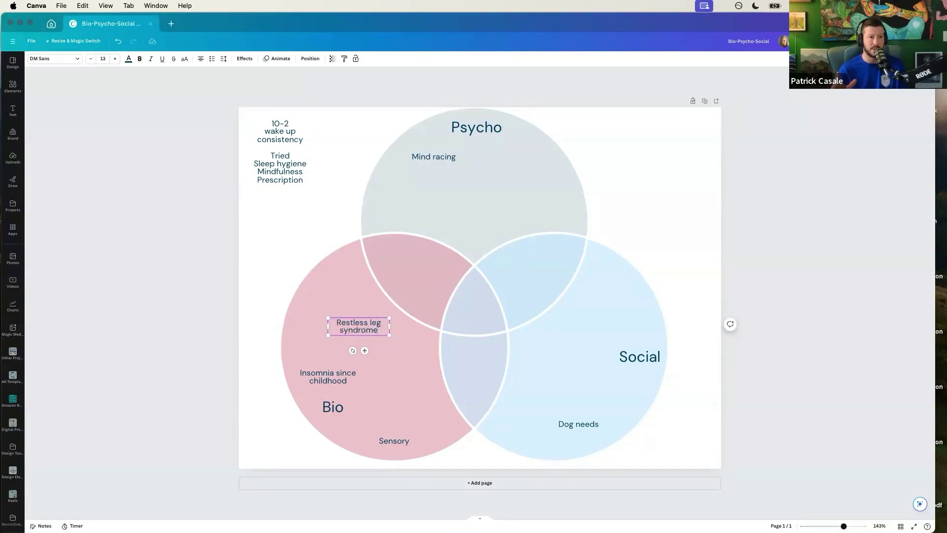
left_click(164, 321)
left_click_drag(354, 323, 334, 293)
left_click(195, 324)
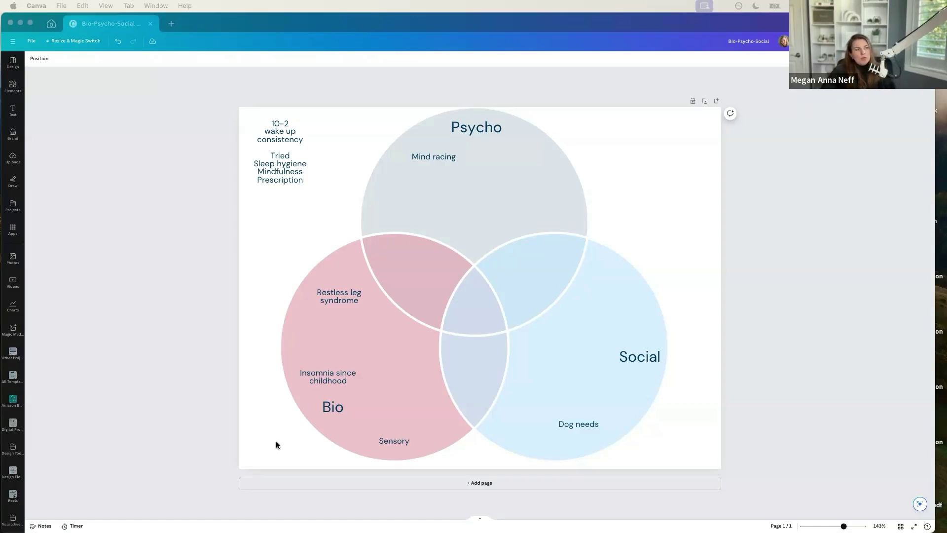
Move the Insomnia since childhood note slightly up
left_click(320, 376)
left_click_drag(327, 378, 327, 360)
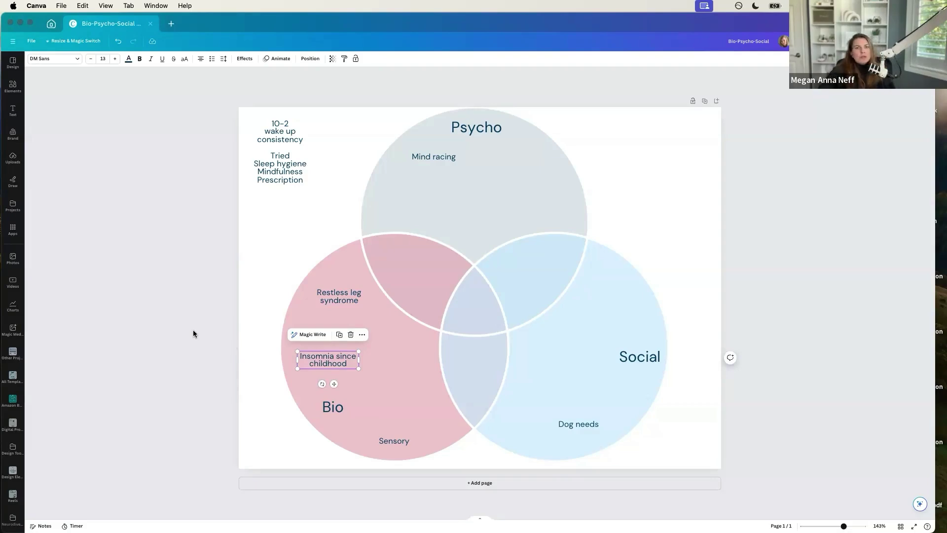
left_click(237, 169)
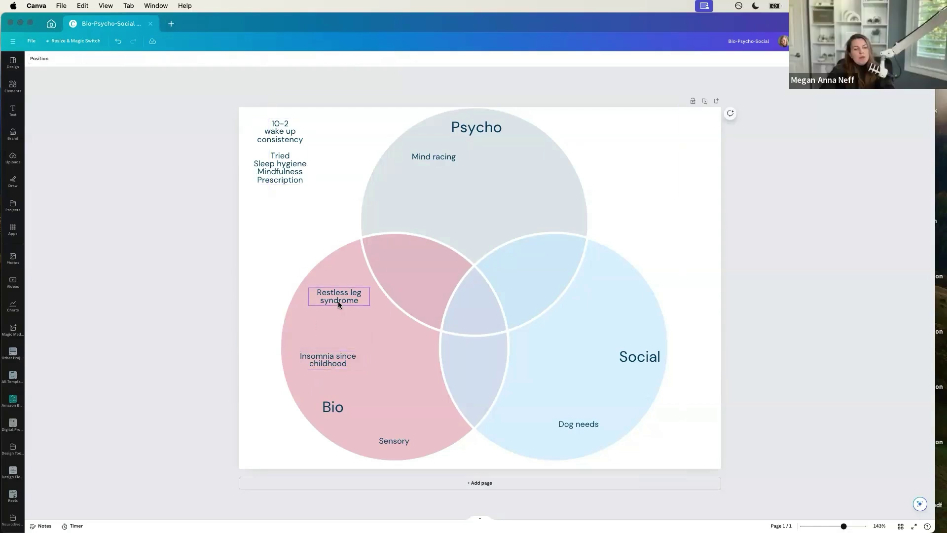
Copy Restless leg syndrome, retype it as 'Urination 2-3 times', and place it beside Bio
left_click(338, 303)
left_click_drag(339, 302, 390, 347)
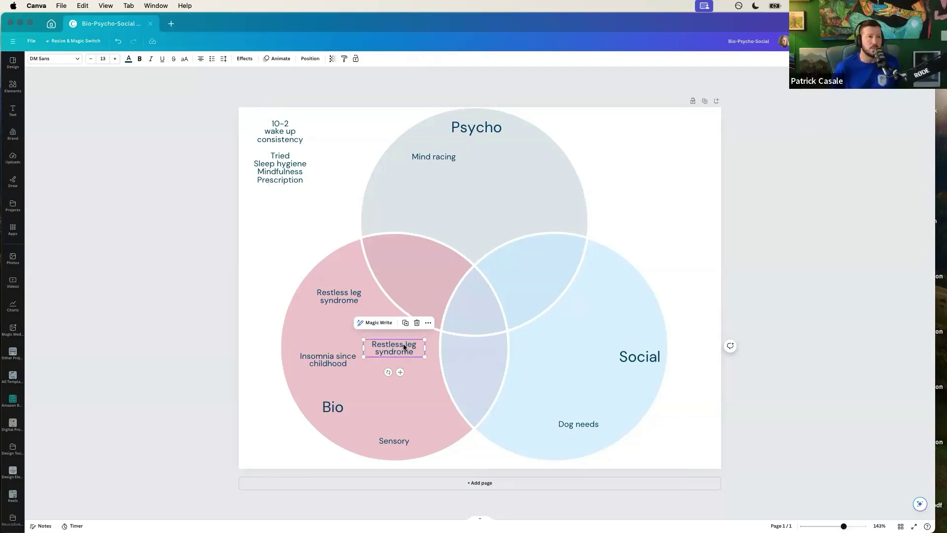
left_click(403, 345)
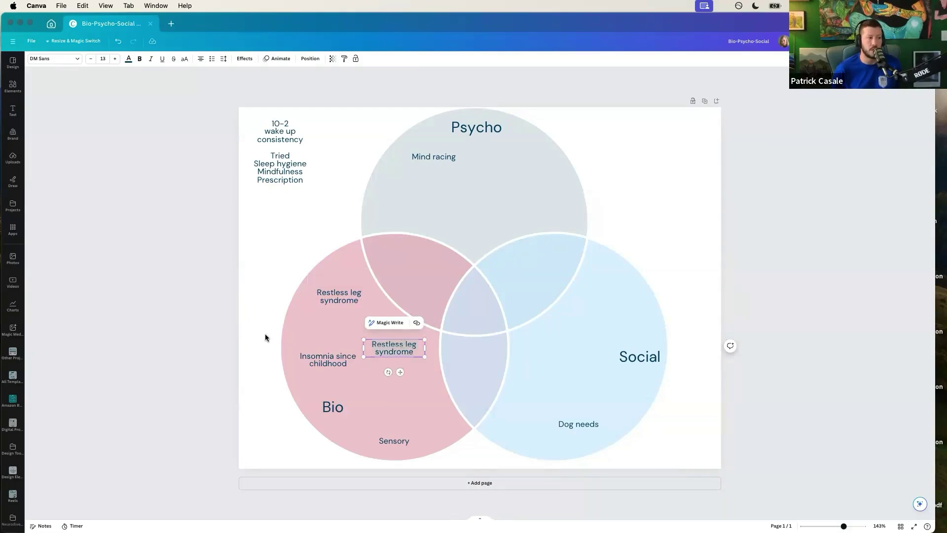
type("Urination 2-3 times")
left_click(112, 326)
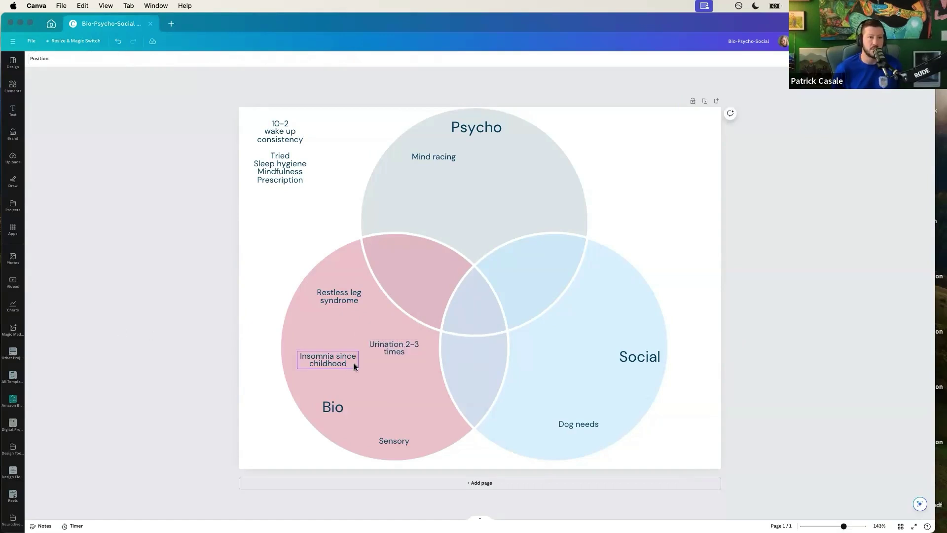
left_click(392, 351)
left_click_drag(392, 351, 415, 416)
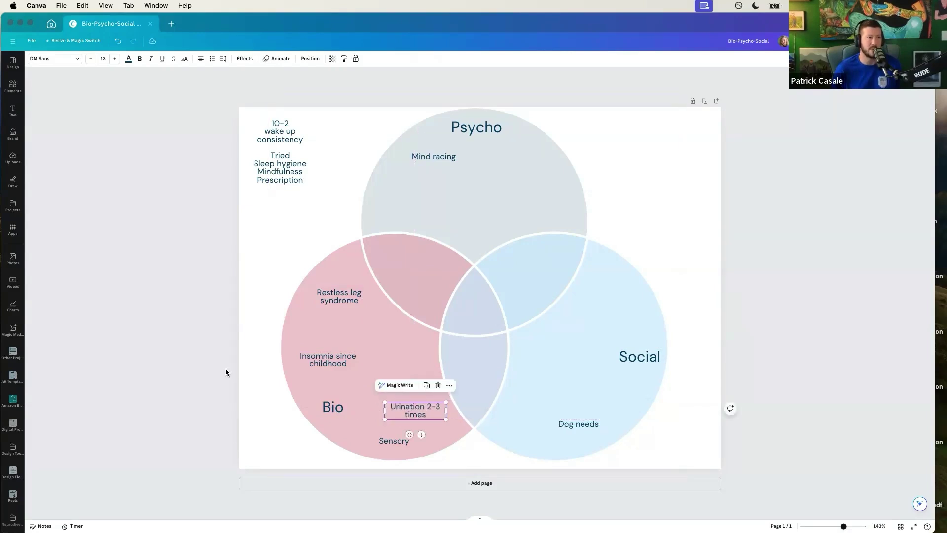
Copy the Urination note above it and type 'Throat conditon (96 oz)' as its text
left_click(225, 371)
left_click(418, 415)
left_click_drag(421, 417, 393, 378)
double_click(406, 384)
type("Throat conditon")
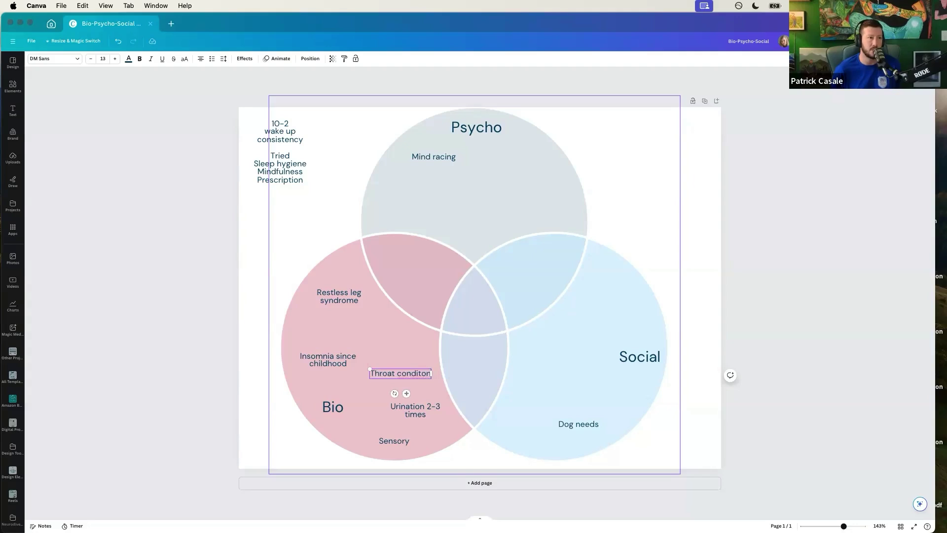
key("Return")
type("(96 oz)")
Correct 'conditon' to 'condition', put (96 oz) on its own line, and duplicate the note
right_click(412, 375)
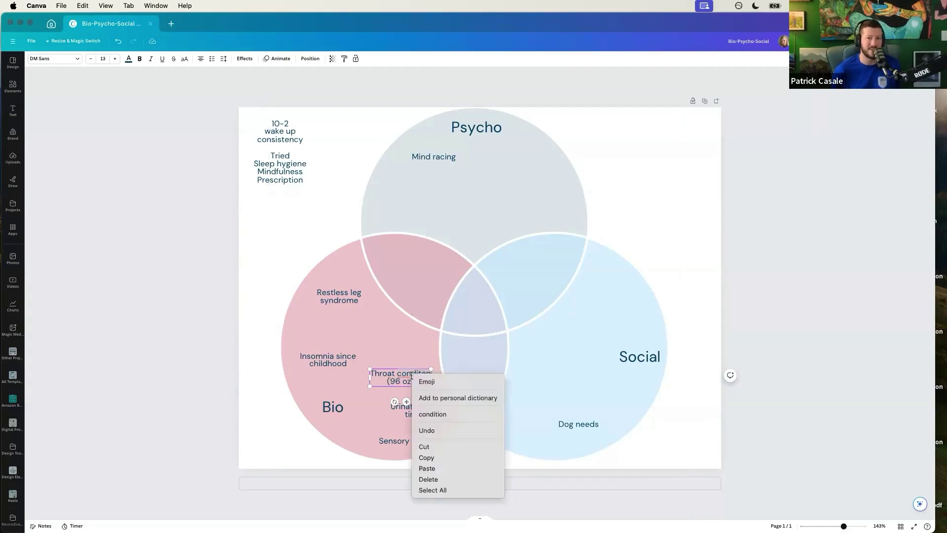
left_click(429, 414)
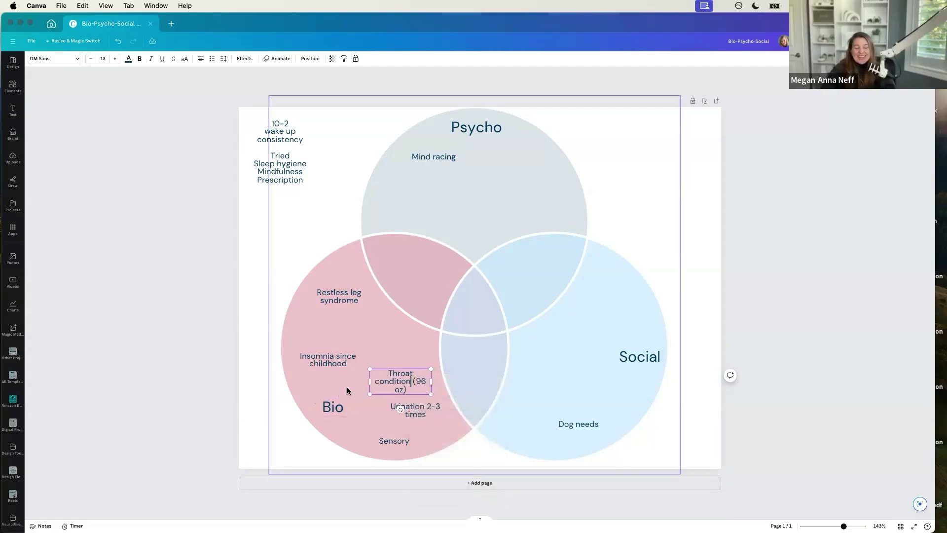
key("Return")
key("Escape")
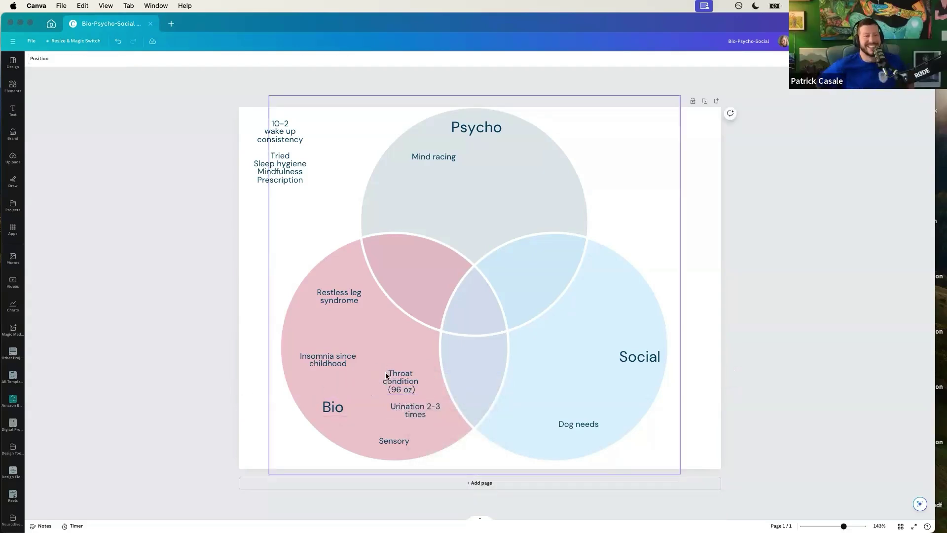
key("super+d")
Move the duplicate up and retype it as 'Caffeine (8 am and noon) 20 oz iced coffee', widening its box
left_click(270, 375)
left_click_drag(405, 382, 382, 326)
type("Ca")
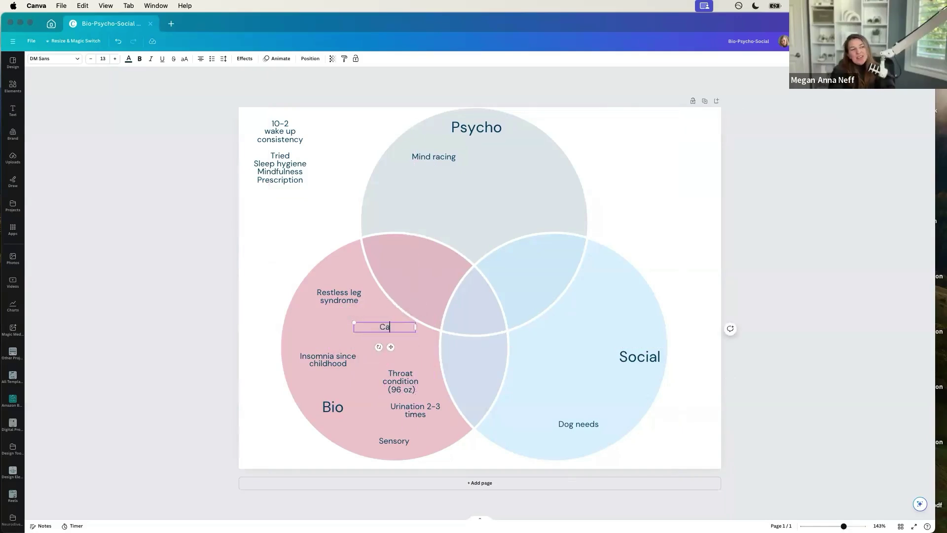
type("ffeine ")
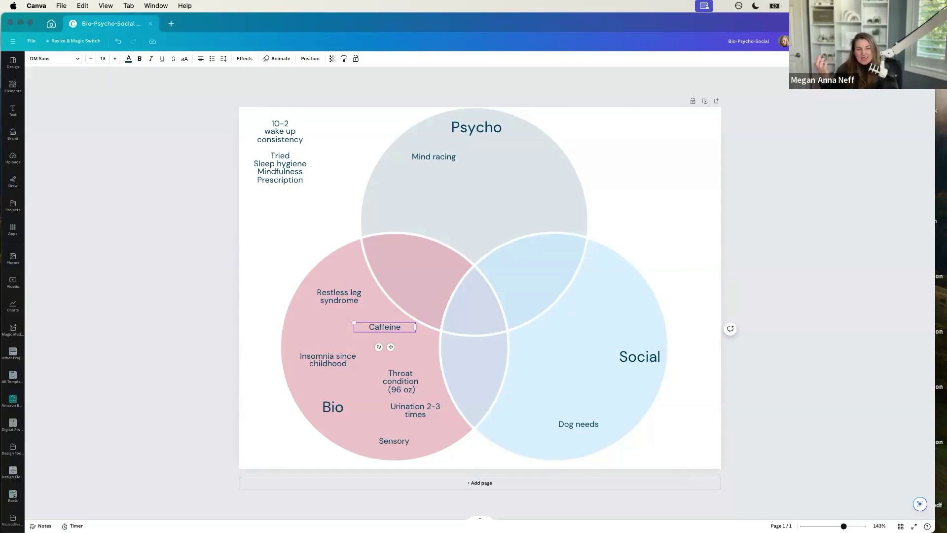
type("(")
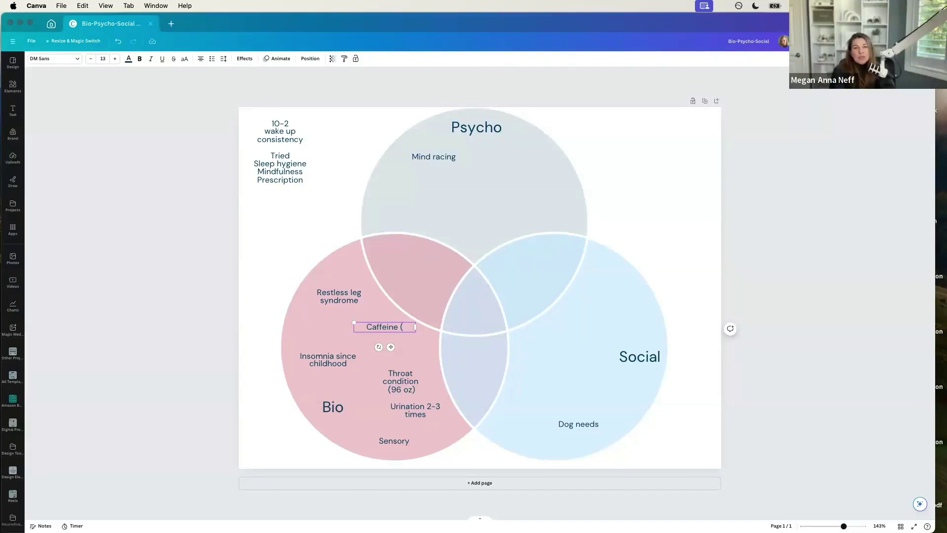
type("2")
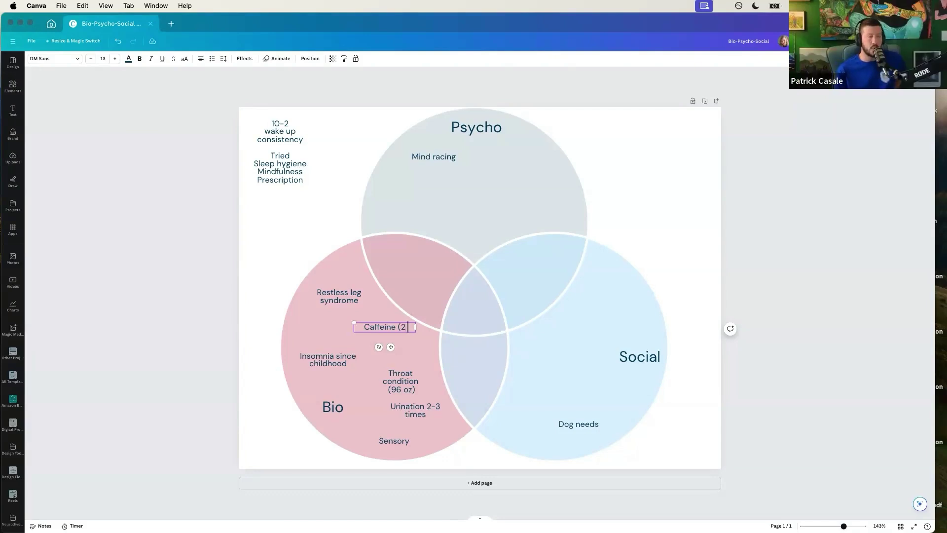
key("BackSpace")
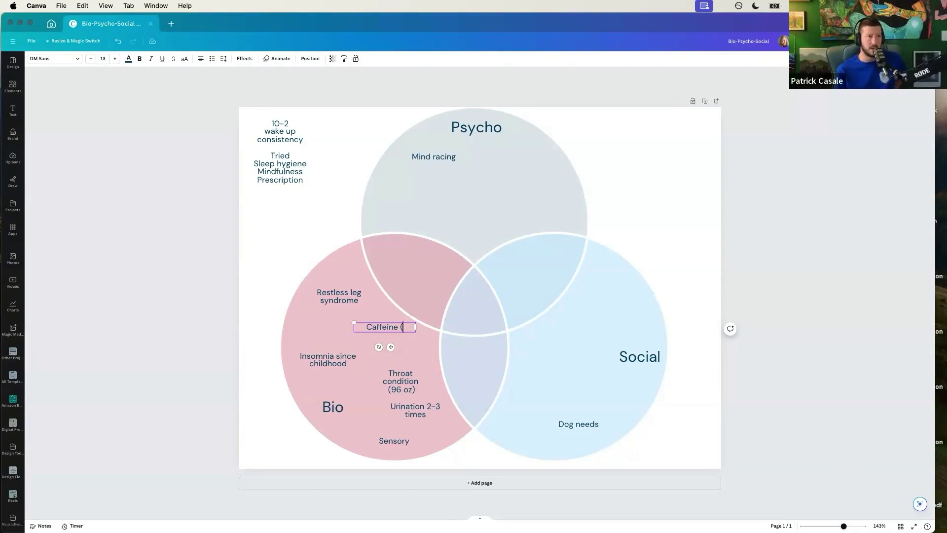
type("8")
key("BackSpace")
type("8 am")
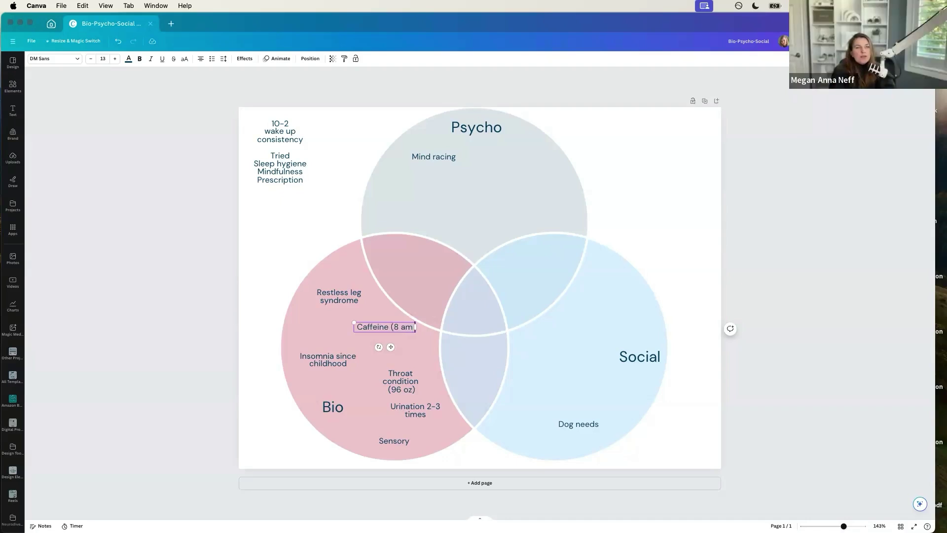
type(" and noon)")
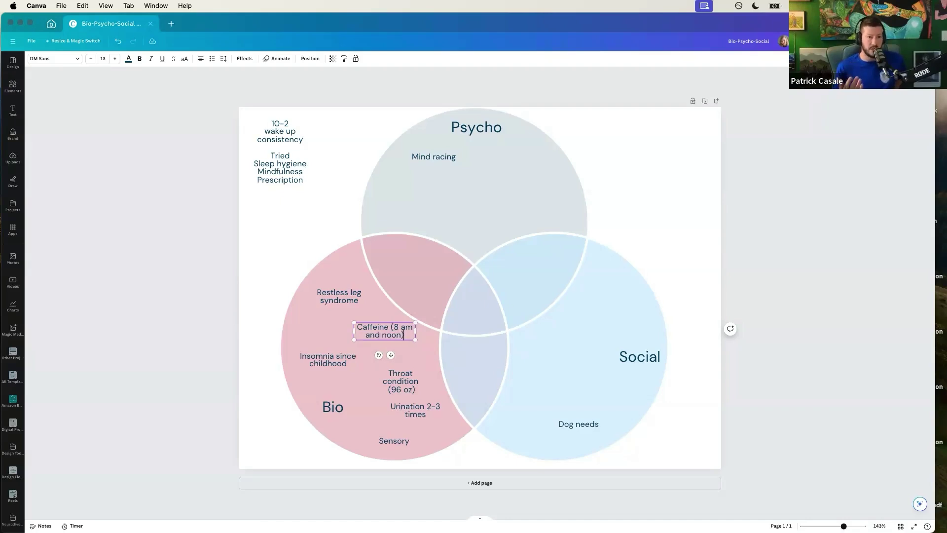
type(" 20")
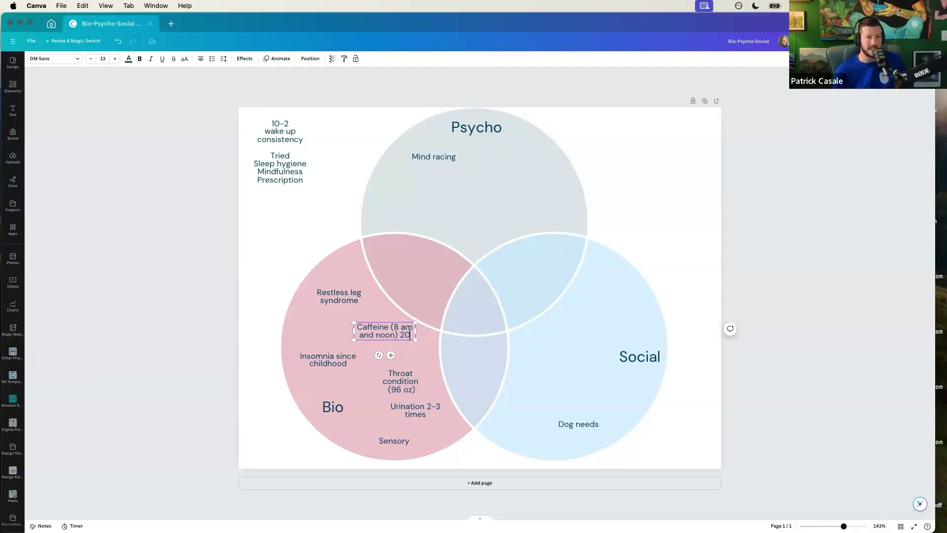
type(" oz i")
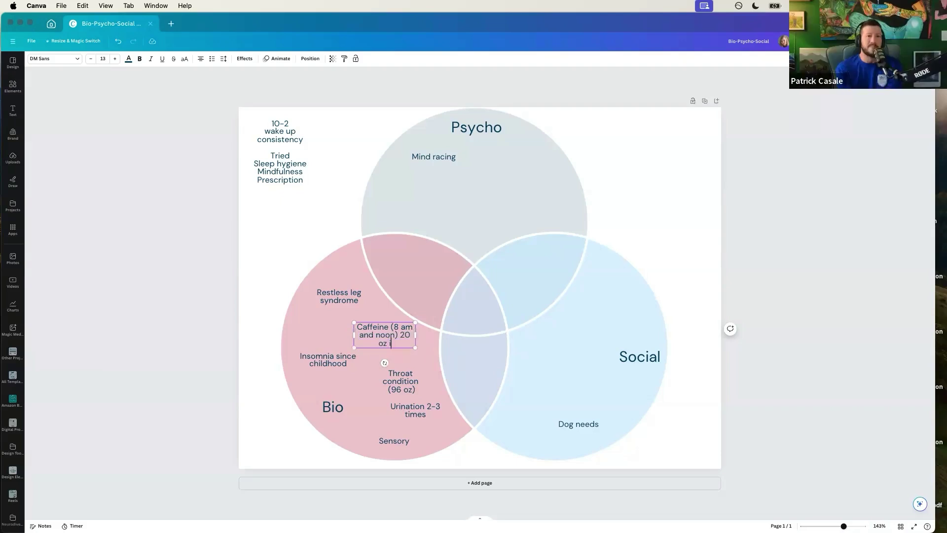
type("ced coffe")
type("e")
left_click(401, 335)
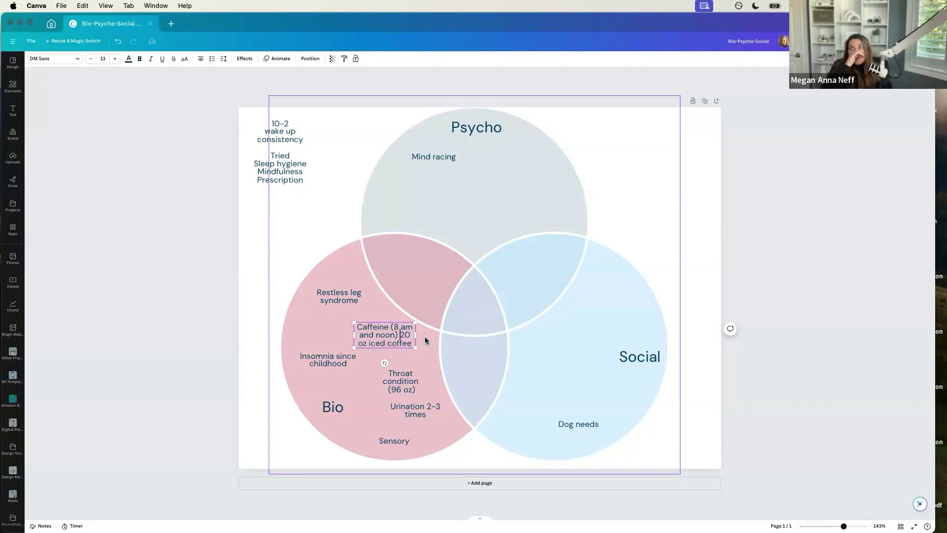
left_click_drag(415, 335, 396, 331)
Move the Restless leg syndrome note slightly up
left_click(246, 325)
left_click(339, 296)
left_click_drag(339, 296, 338, 282)
left_click(261, 305)
Copy and paste the Caffeine note and move the copy left within Bio
left_click(398, 327)
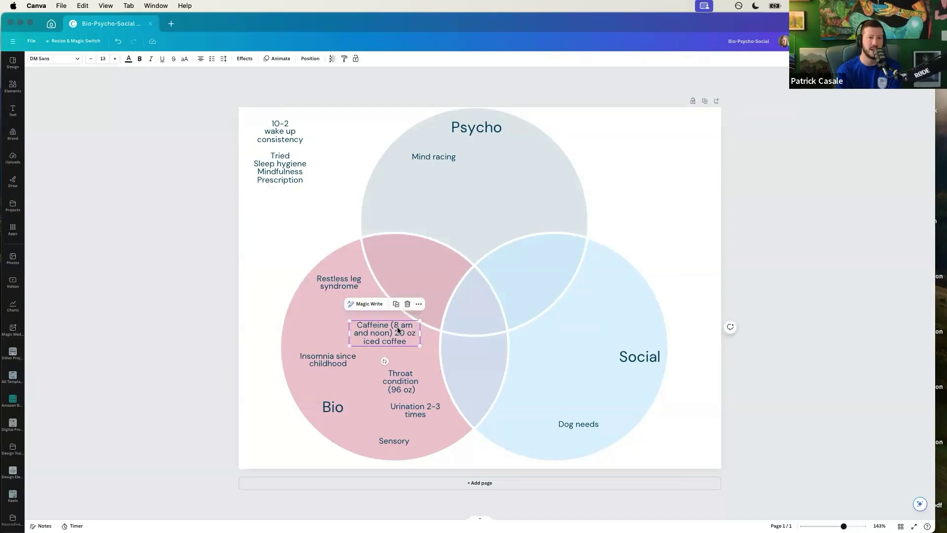
key("super+c")
key("super+v")
left_click_drag(394, 328, 328, 313)
Retype the pasted copy as 'Drink frequency', narrow it onto two lines, and nudge it up-left
double_click(329, 314)
type("Drink ")
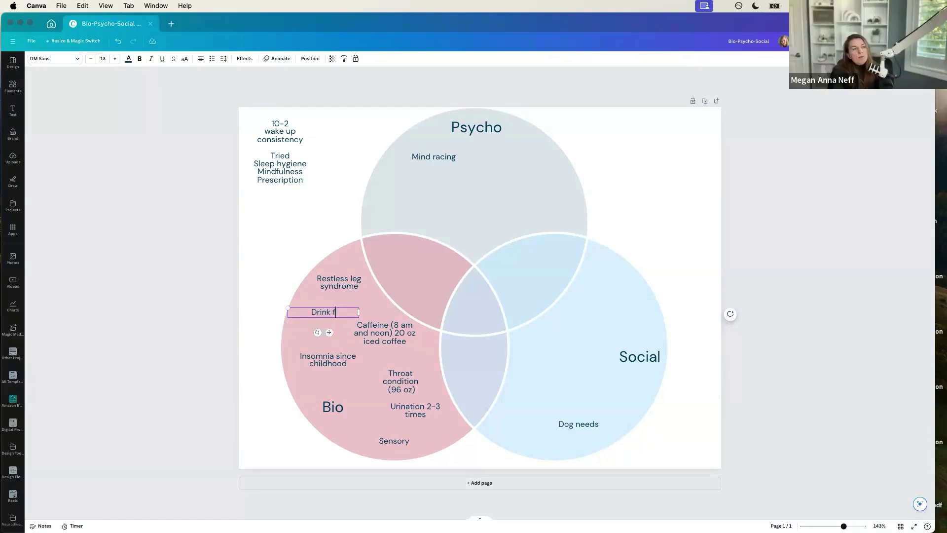
type("w")
key("BackSpace")
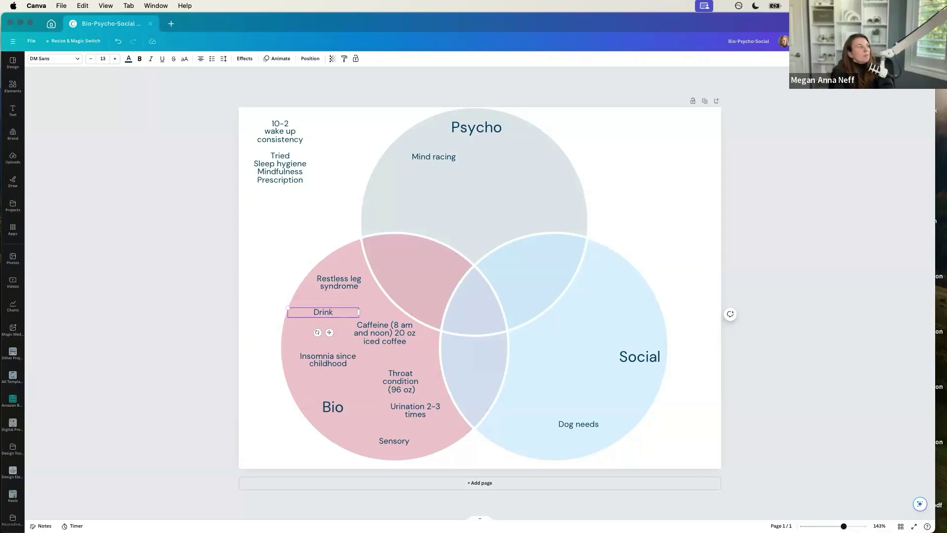
type("frequ")
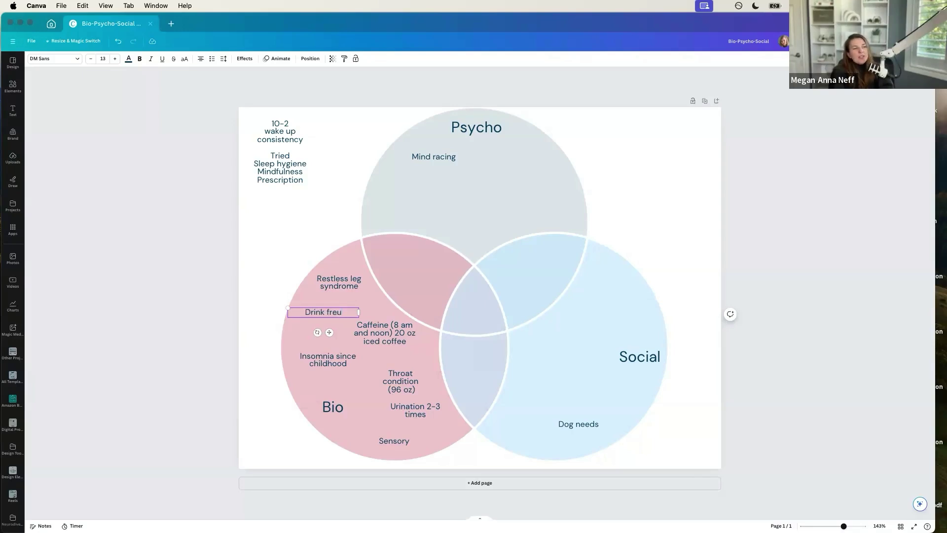
type("ency")
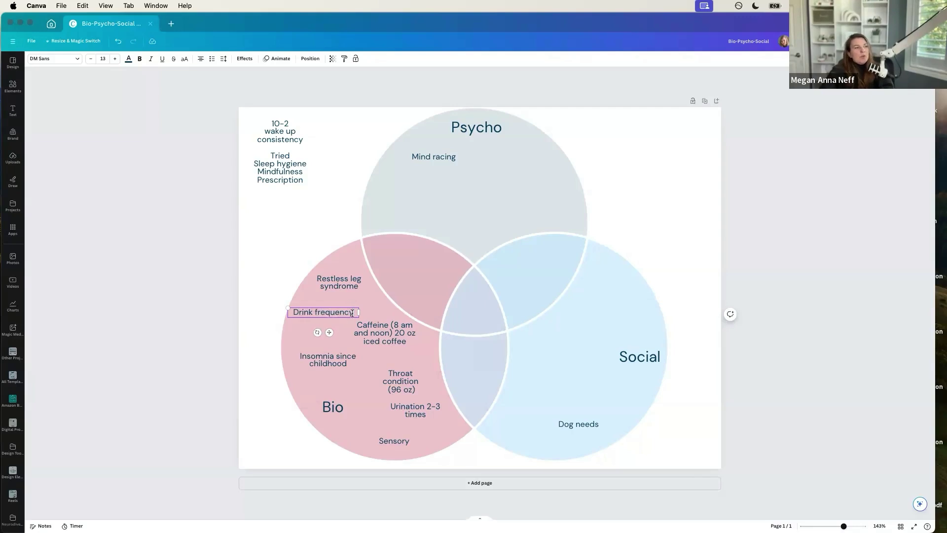
left_click_drag(364, 313, 329, 321)
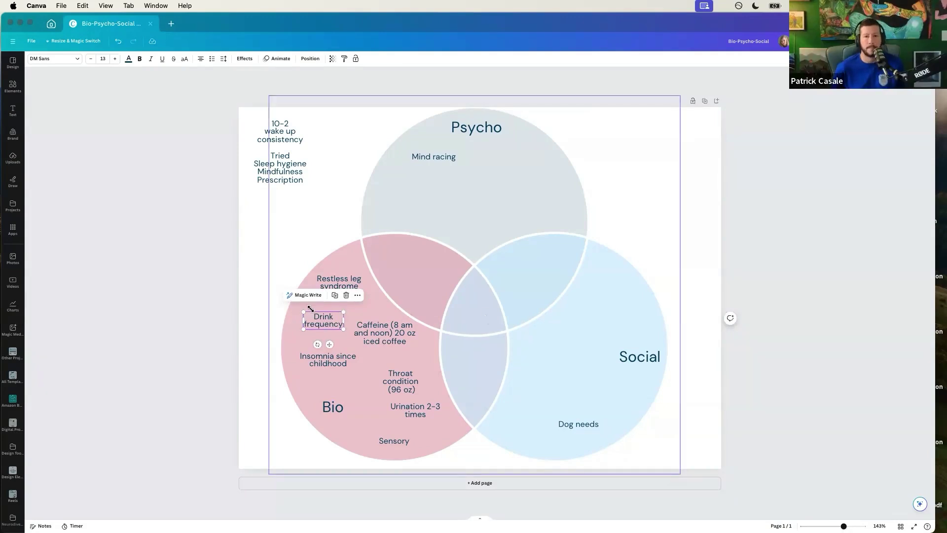
left_click(255, 343)
left_click_drag(323, 320, 319, 316)
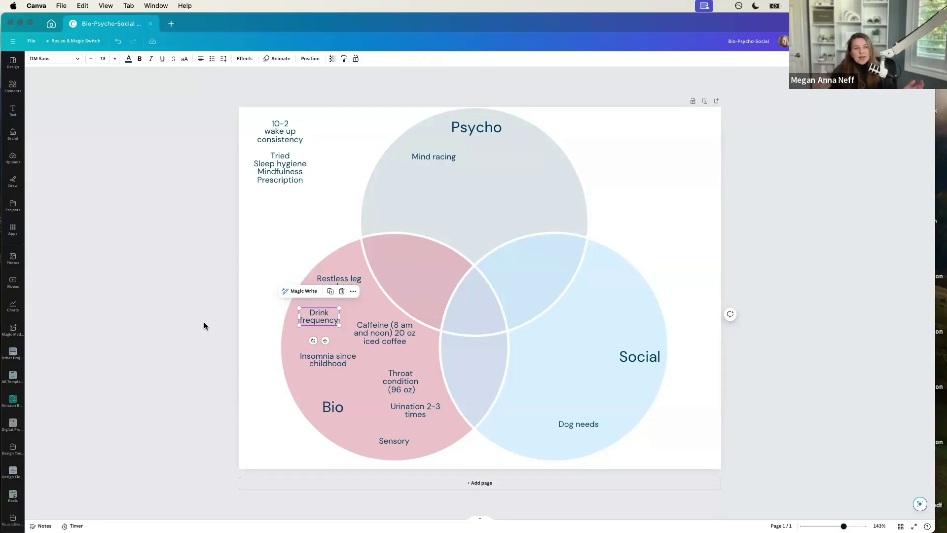
left_click(324, 317)
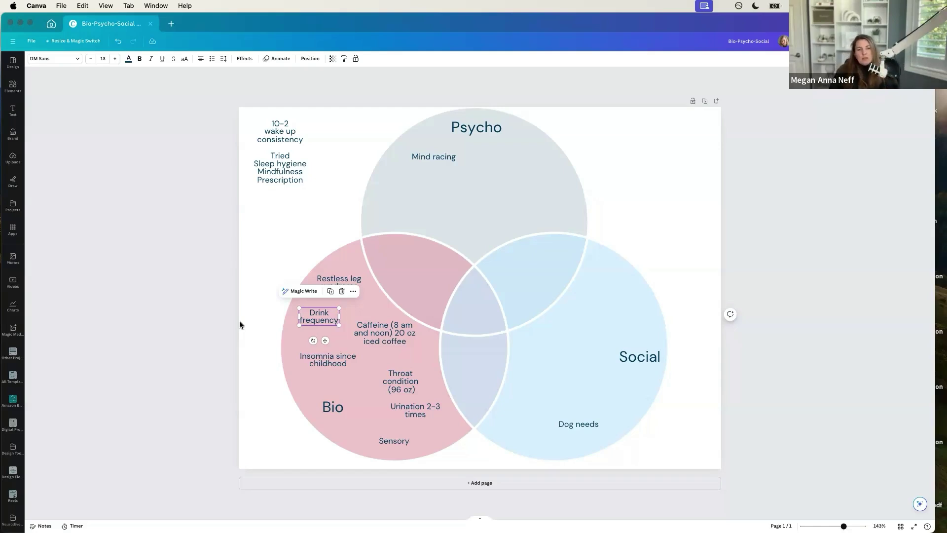
left_click(186, 281)
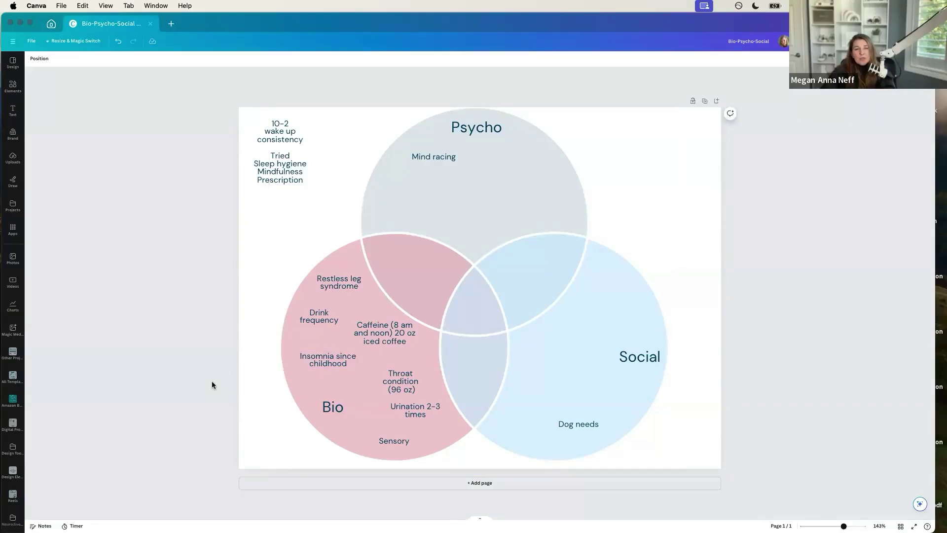
Copy Drink frequency into the Bio–Social overlap as '2-4 beers' over '(2-3 nights)', widening the box
left_click(304, 323)
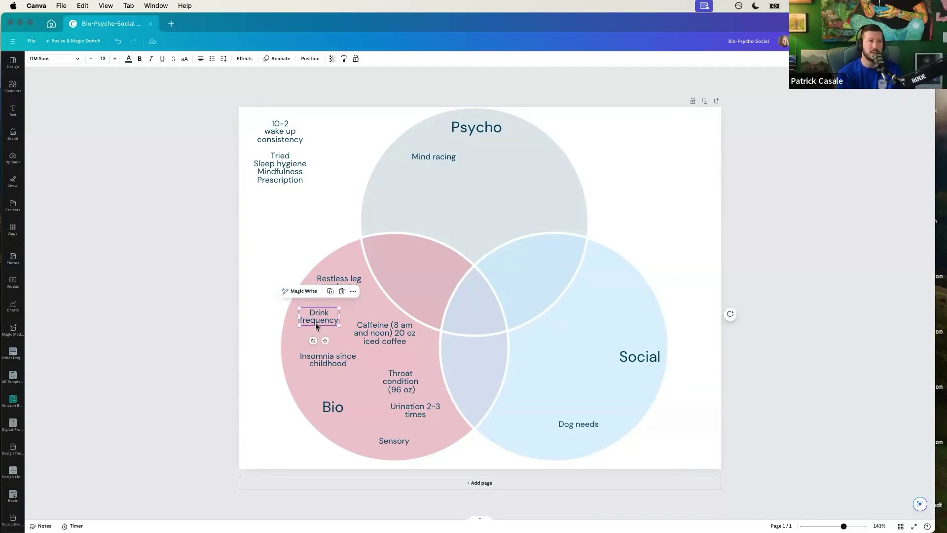
left_click_drag(318, 322, 466, 354)
double_click(477, 355)
type("2-4 beers")
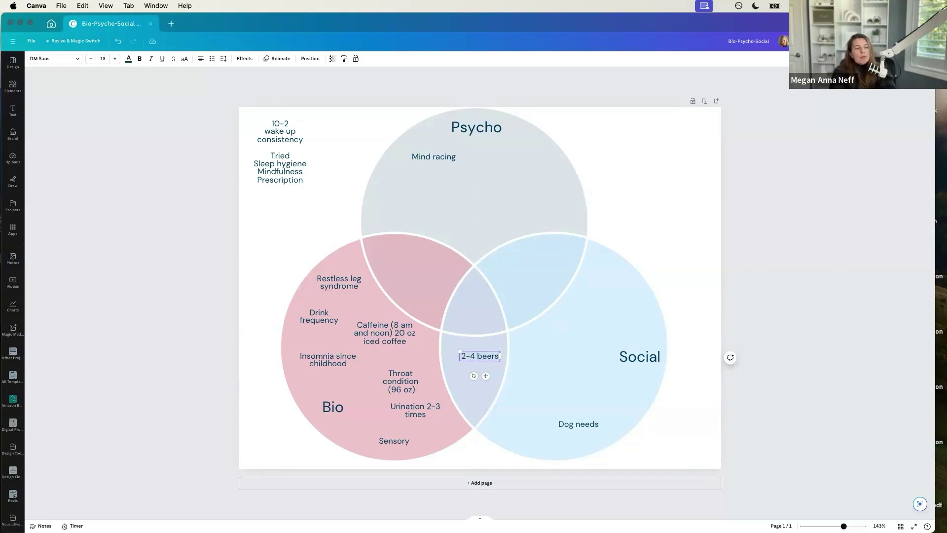
key("Return")
type("(2-3")
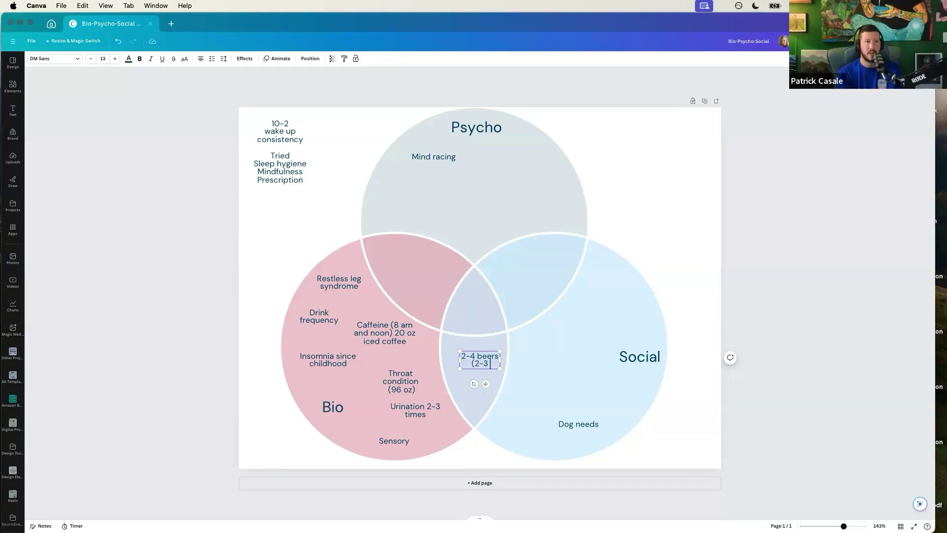
type(" nights)")
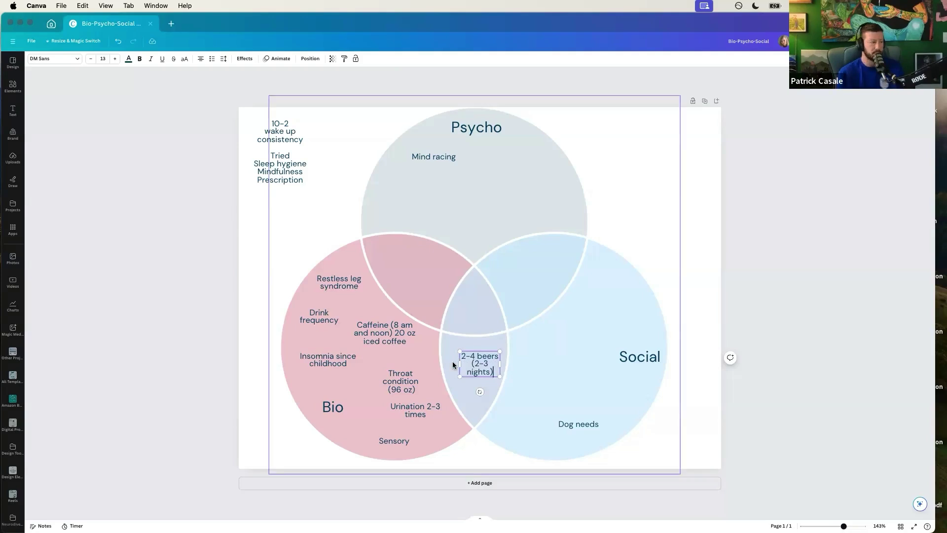
left_click_drag(454, 362, 461, 390)
left_click(254, 345)
left_click(224, 355)
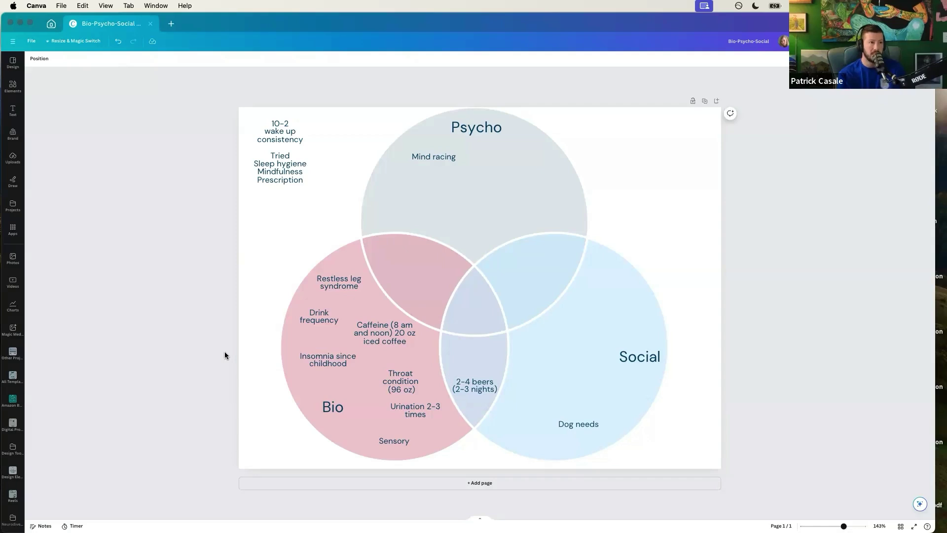
Nudge the Throat condition note slightly up in the Bio circle
left_click_drag(407, 387, 404, 379)
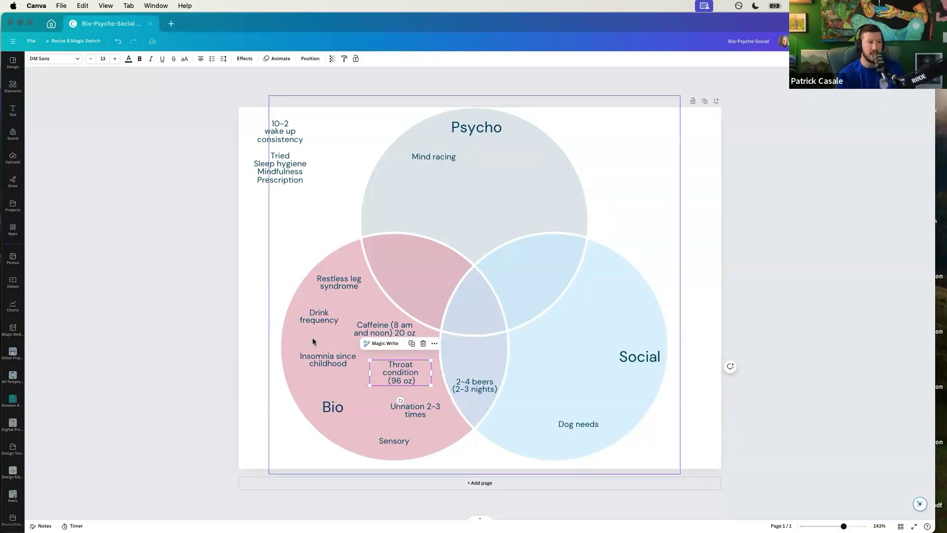
left_click(247, 330)
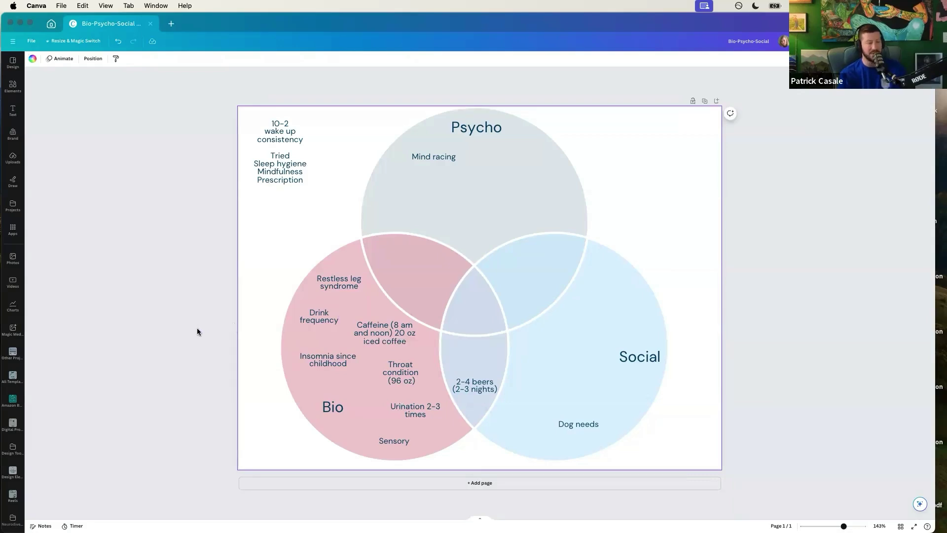
left_click(415, 368)
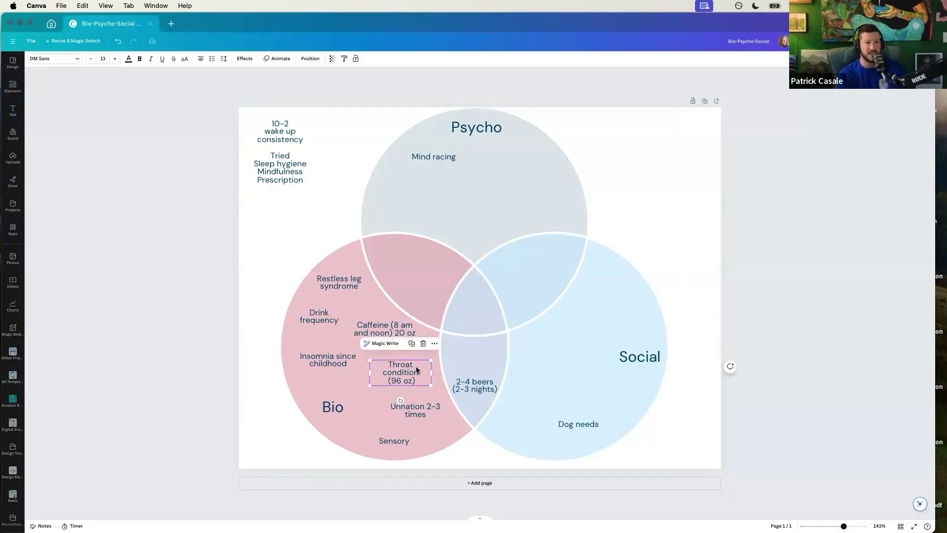
right_click(415, 366)
left_click(392, 379)
Add '(liquid easier)' to the Throat condition note on its own line below (96 oz)
left_click(419, 379)
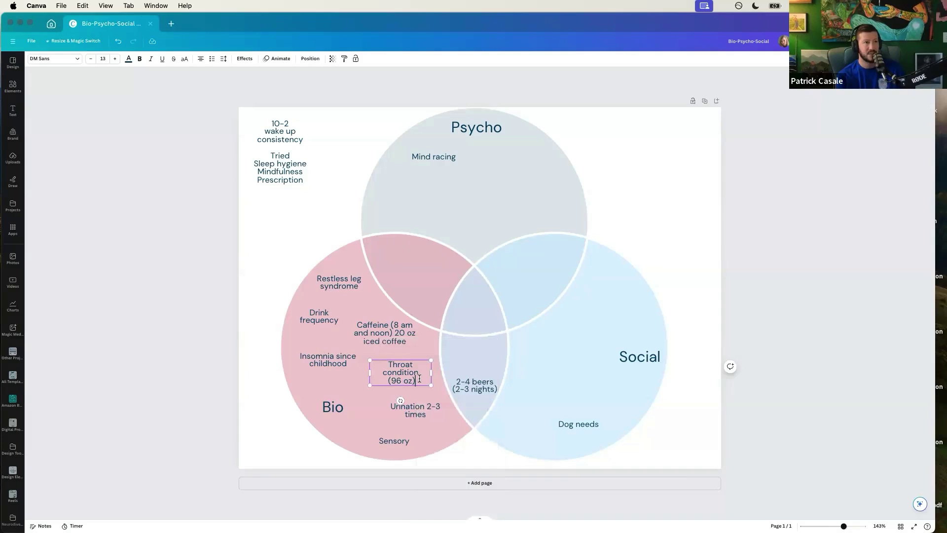
type("(ku")
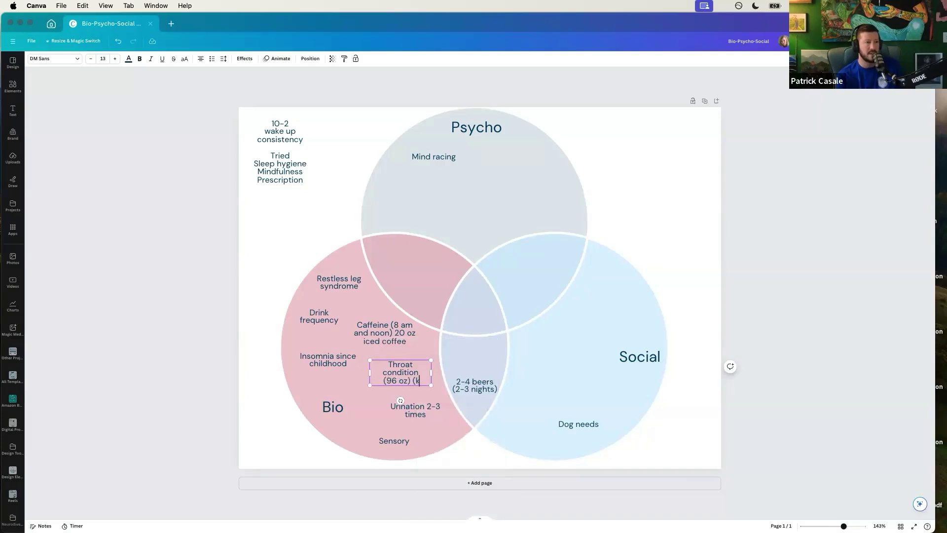
key("BackSpace")
key("BackSpace")
type("liquid")
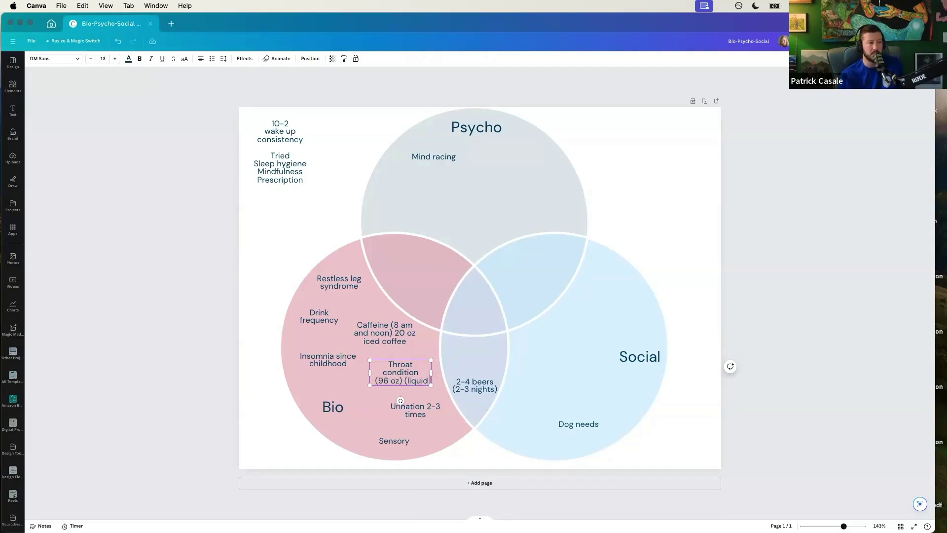
type(" easier)")
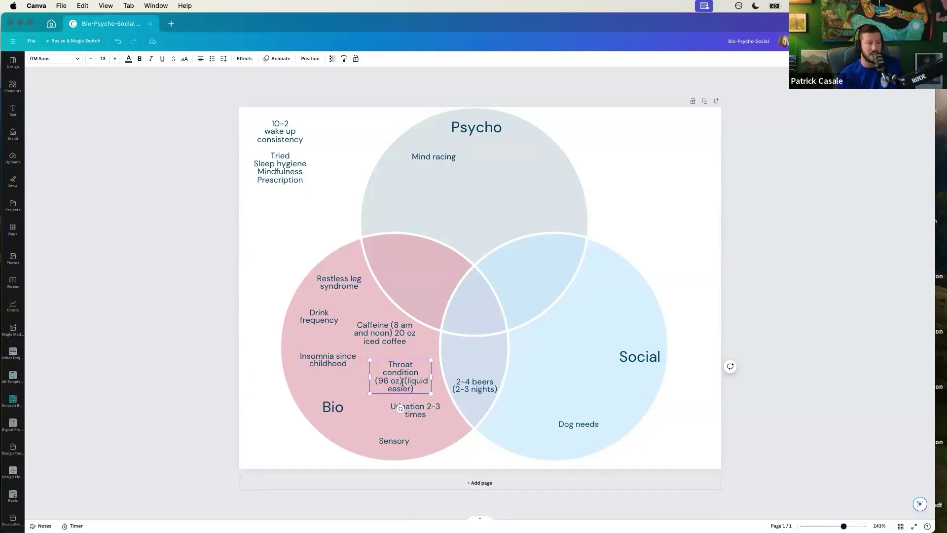
left_click(404, 381)
key("Return")
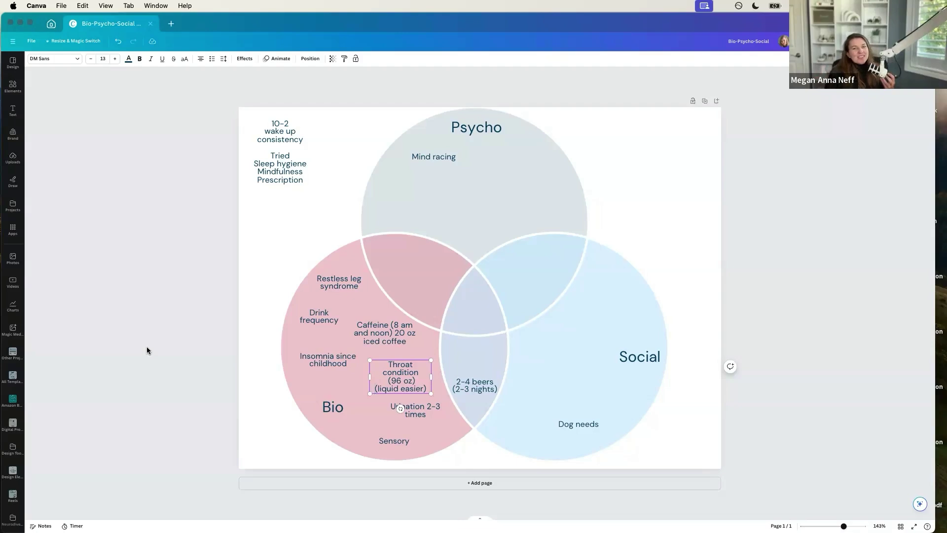
Finish the Throat note edit, then move the Caffeine note a couple of pixels down
left_click(192, 343)
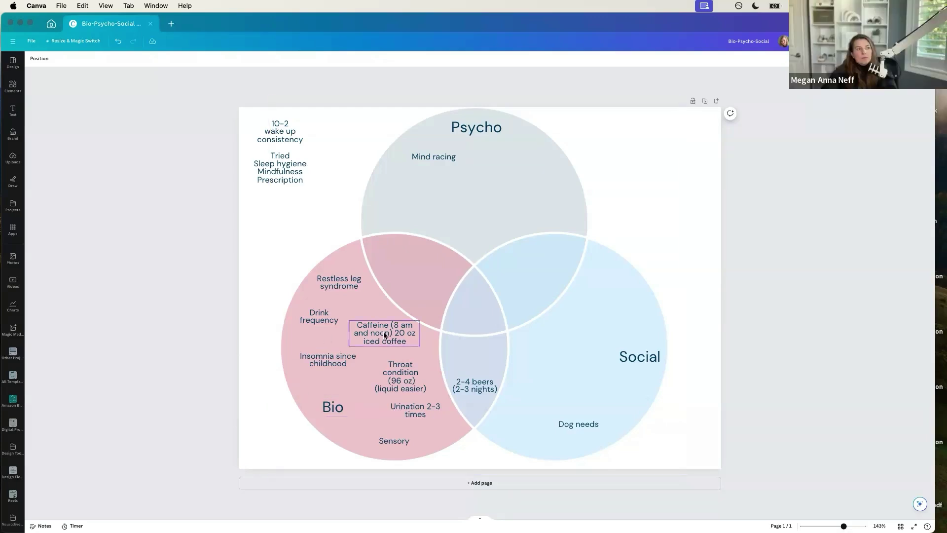
left_click(370, 333)
left_click_drag(369, 330, 369, 331)
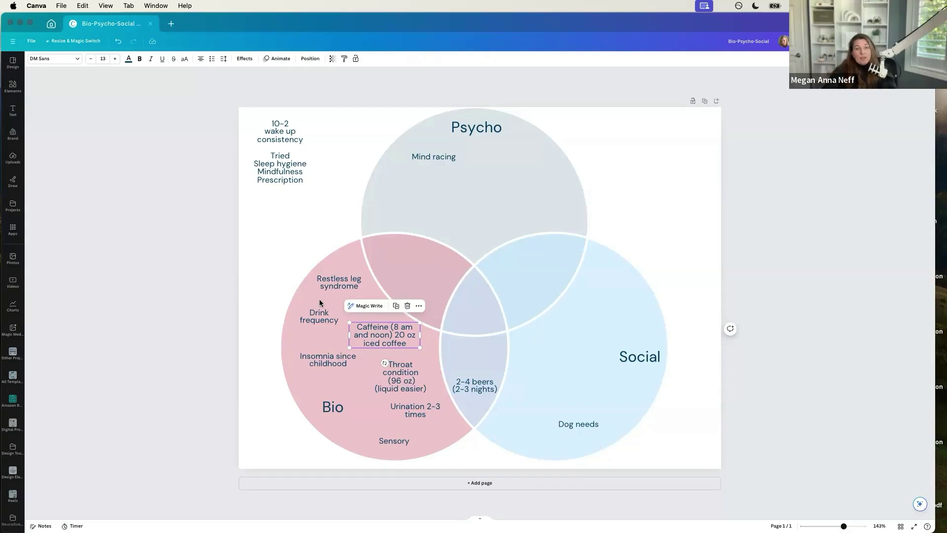
Duplicate the top-left notes block and move the copy to the top-right corner
left_click(254, 181)
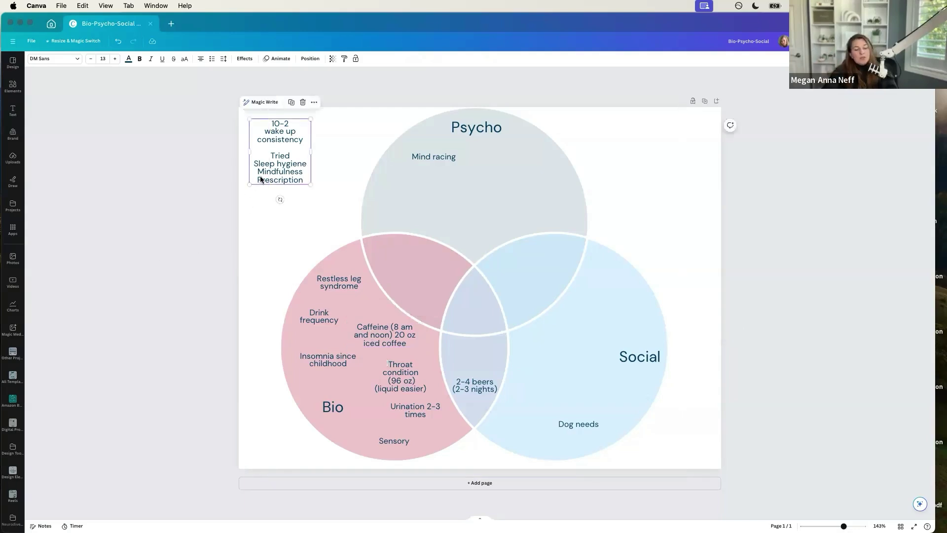
key("super+d")
left_click_drag(261, 169, 677, 155)
left_click(676, 154)
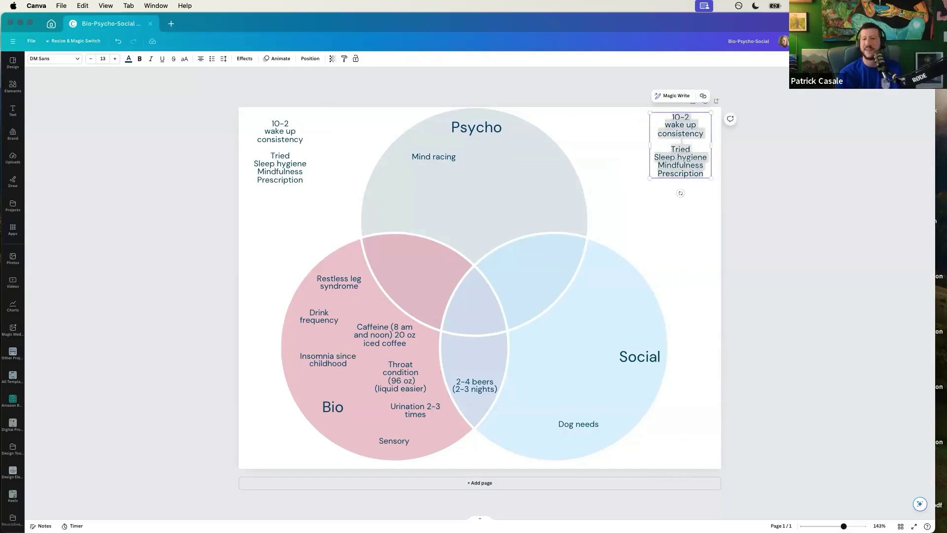
Change the copy to 'Experiment list', '-Protein snack' and an empty '-' line, then widen it leftward
type("Experiment list")
key("Return")
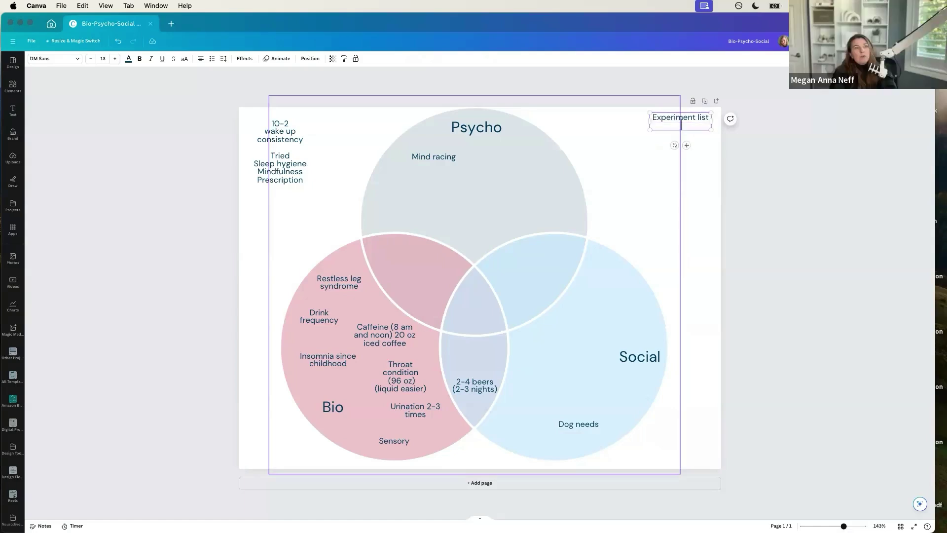
type("Protein snack")
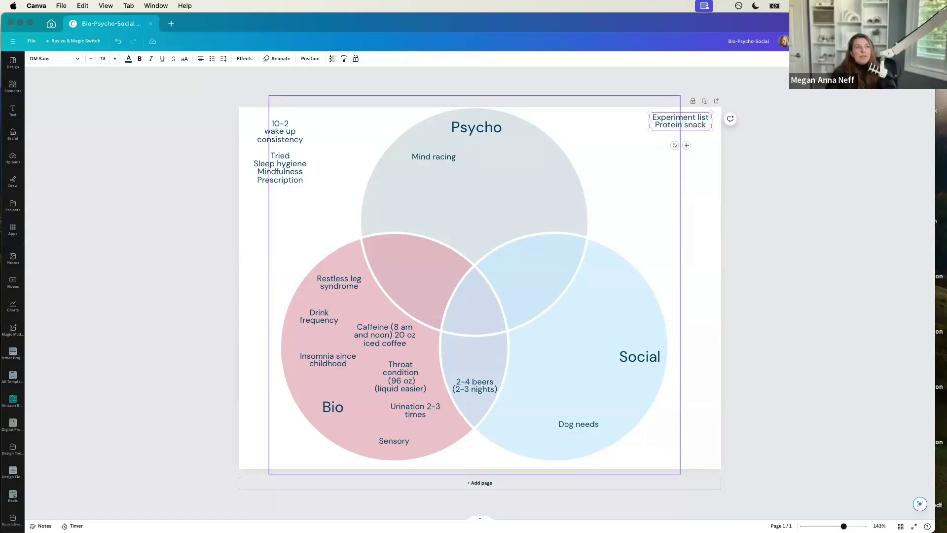
left_click(658, 124)
type("-")
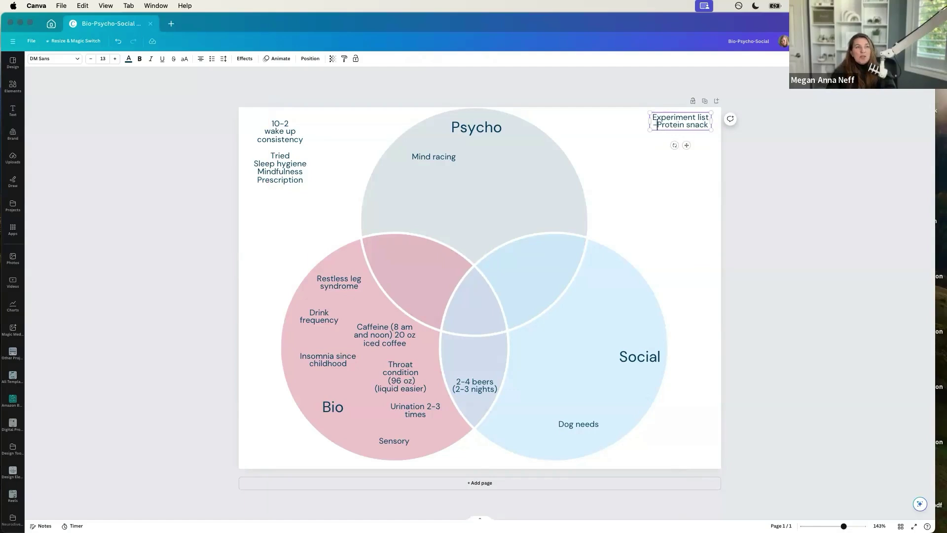
left_click(708, 124)
key("Return")
type("-")
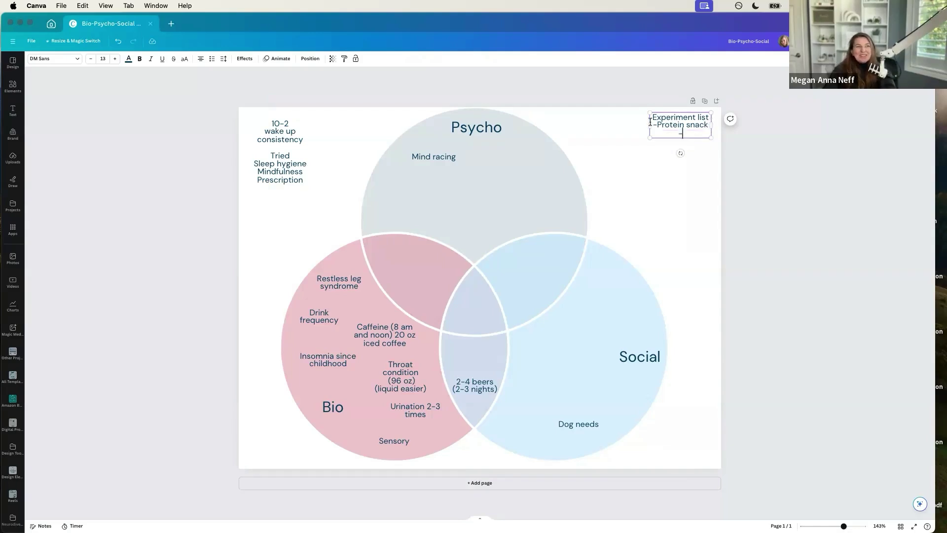
left_click_drag(649, 125, 640, 125)
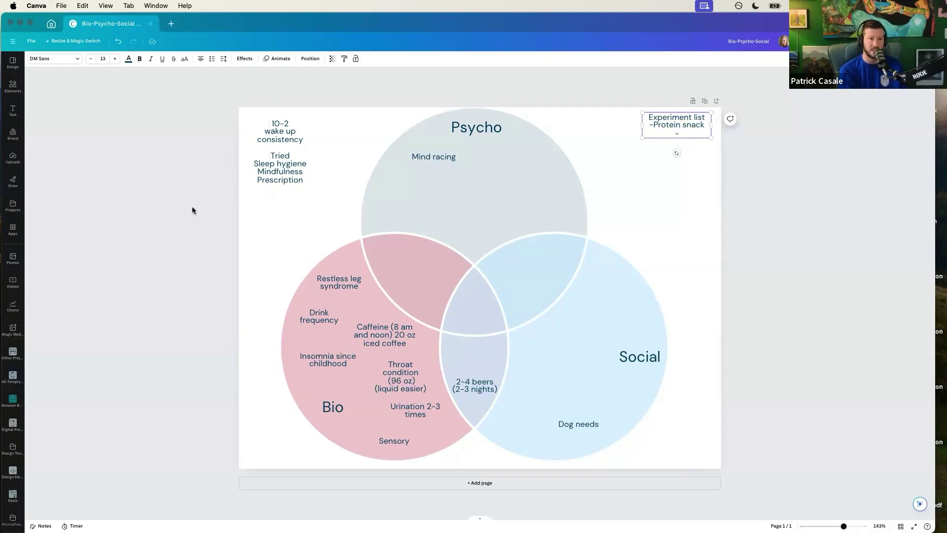
Insert a 'No nap' line directly below Prescription in the top-left notes list
left_click(184, 223)
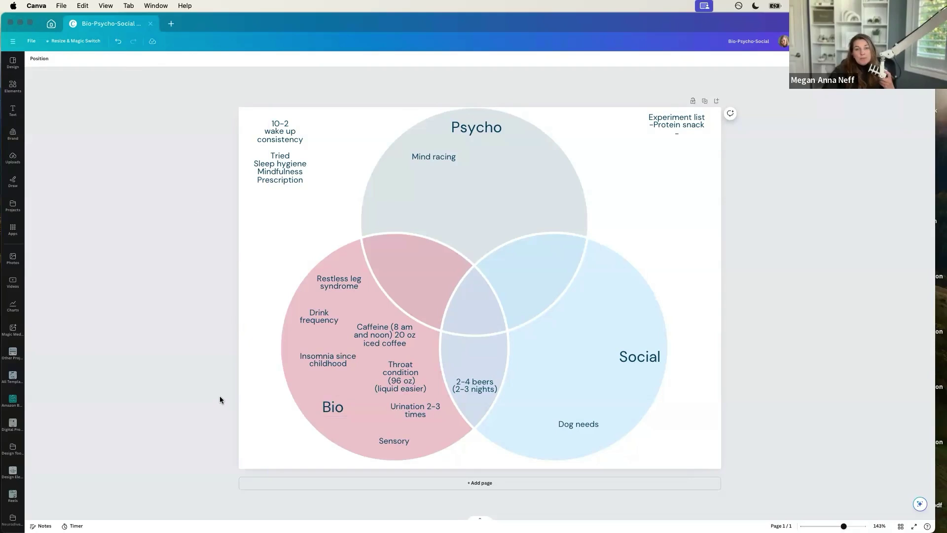
double_click(282, 180)
left_click(301, 183)
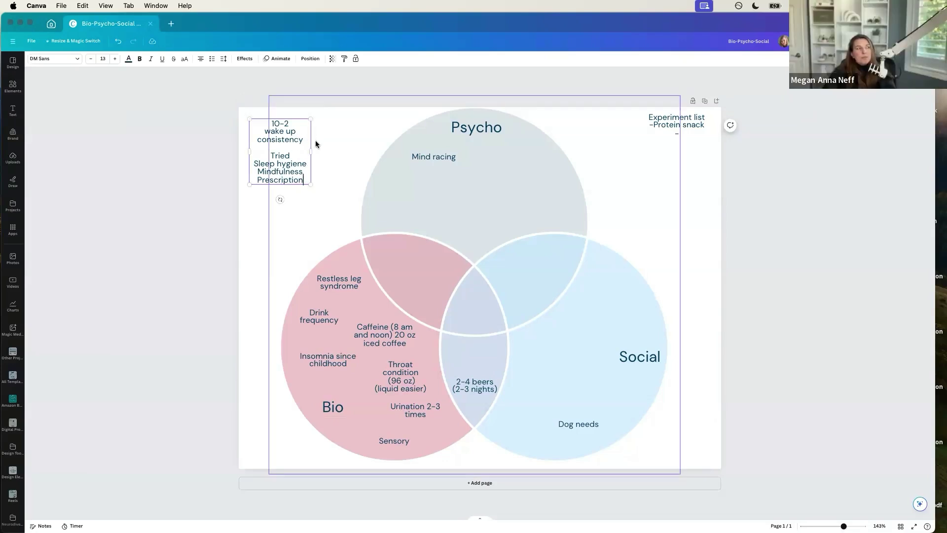
key("Return")
type("No nap")
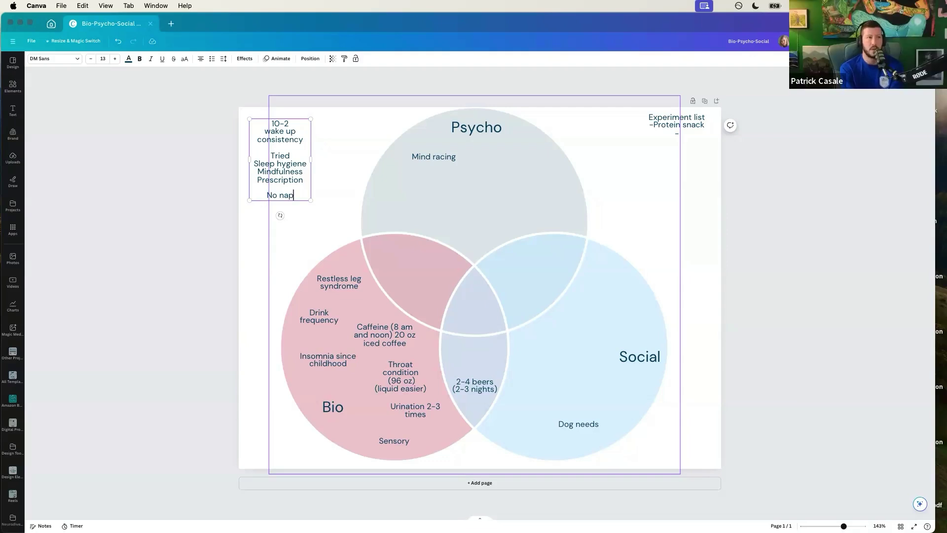
left_click(227, 140)
left_click(335, 284)
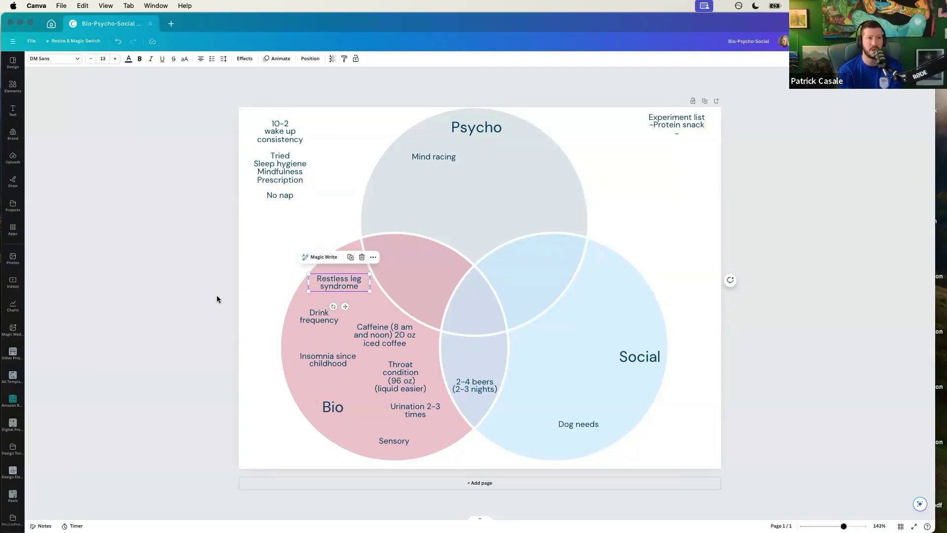
Duplicate the Restless leg syndrome note into the Bio–Social overlap as 'Walk each day', above 2-4 beers
key("super+d")
left_click_drag(350, 291, 478, 354)
type("W")
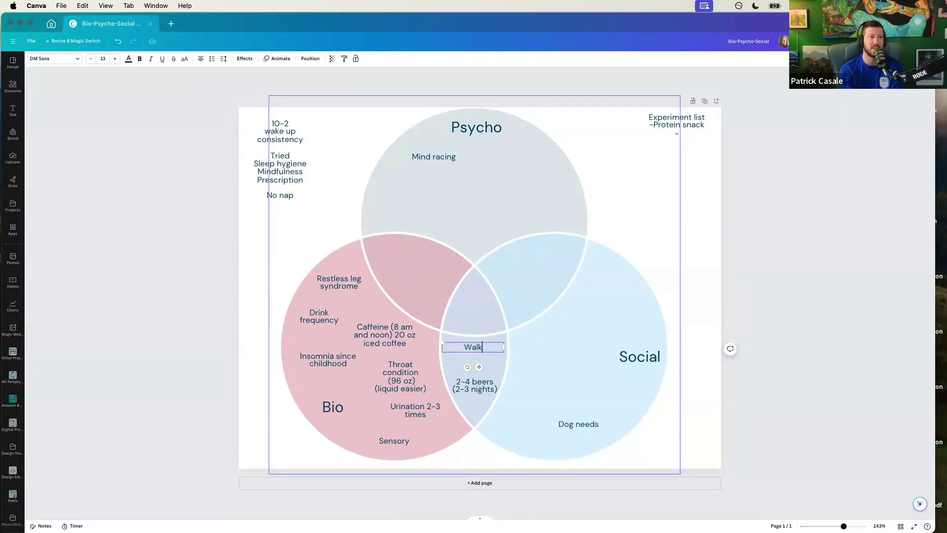
type("alk")
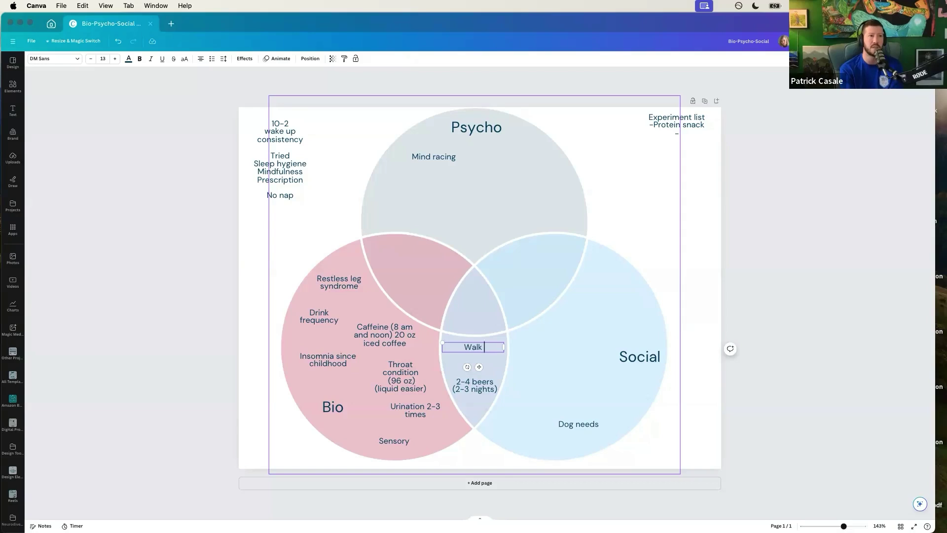
type(" each day")
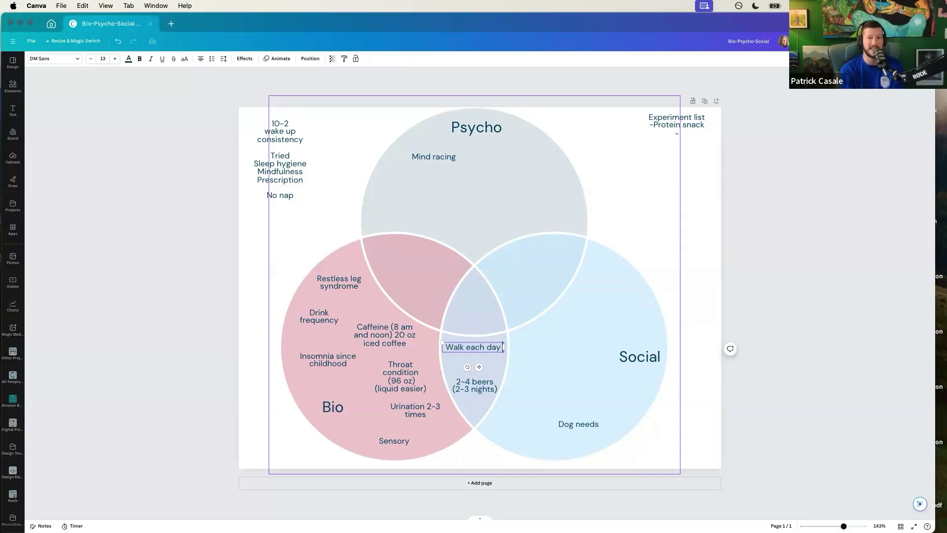
left_click(226, 346)
left_click_drag(472, 347, 475, 359)
left_click(167, 362)
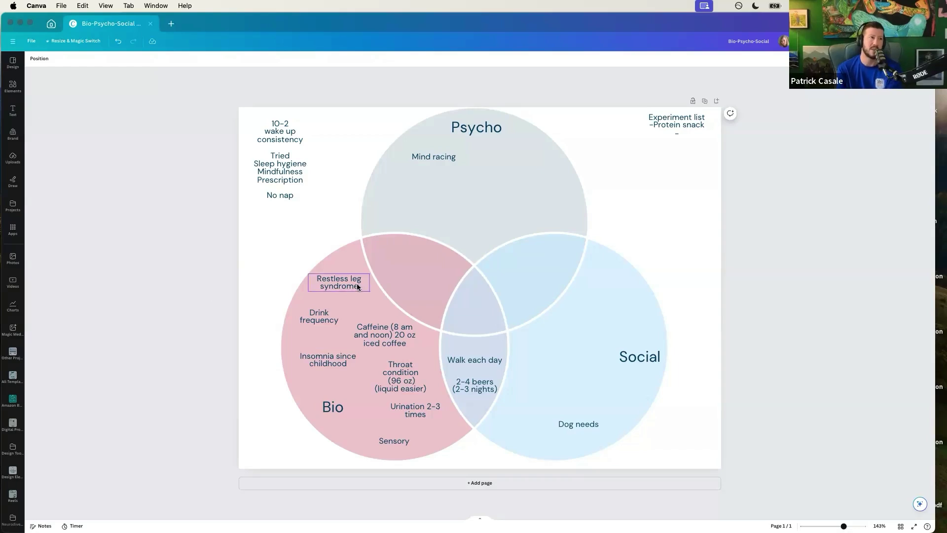
Duplicate Walk each day and retype the copy above it as 'Pickleball'
left_click(472, 359)
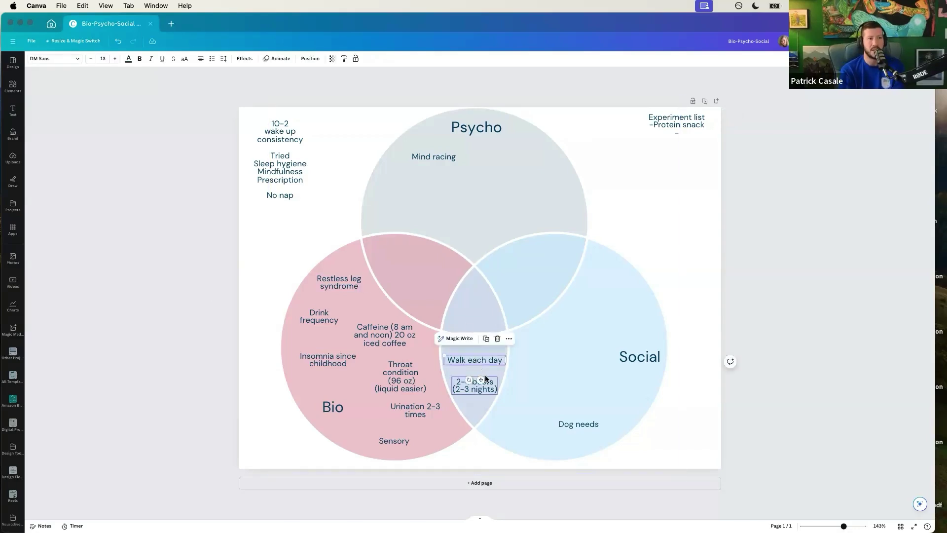
key("super+d")
left_click_drag(478, 367, 469, 346)
triple_click(469, 346)
type("Pick")
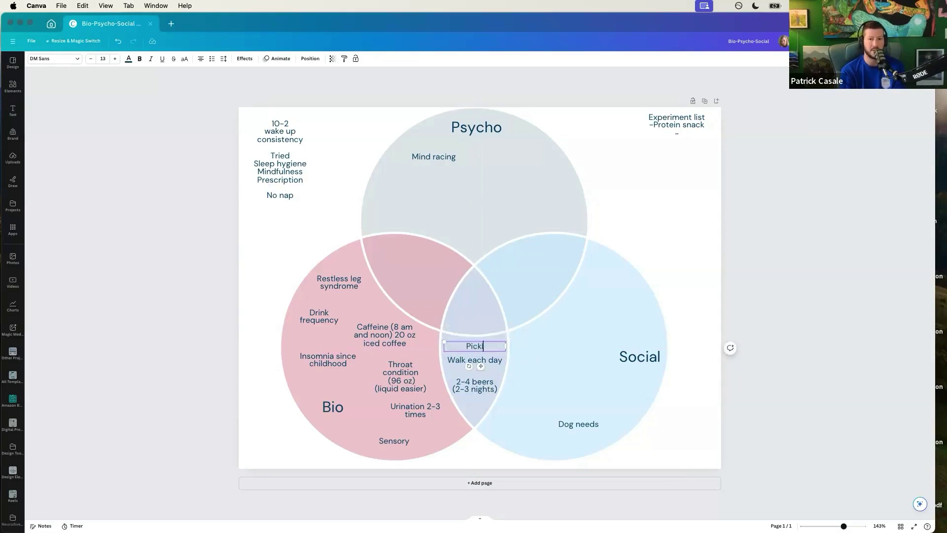
type("leball")
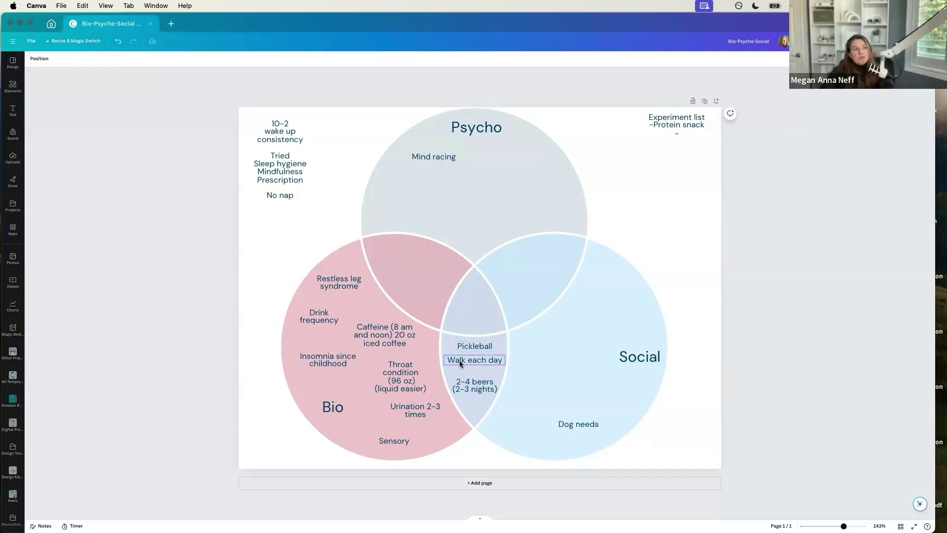
Shift Walk each day and 2-4 beers lower so the three overlap notes stack evenly
left_click_drag(459, 361, 468, 390)
left_click(227, 357)
left_click(469, 386)
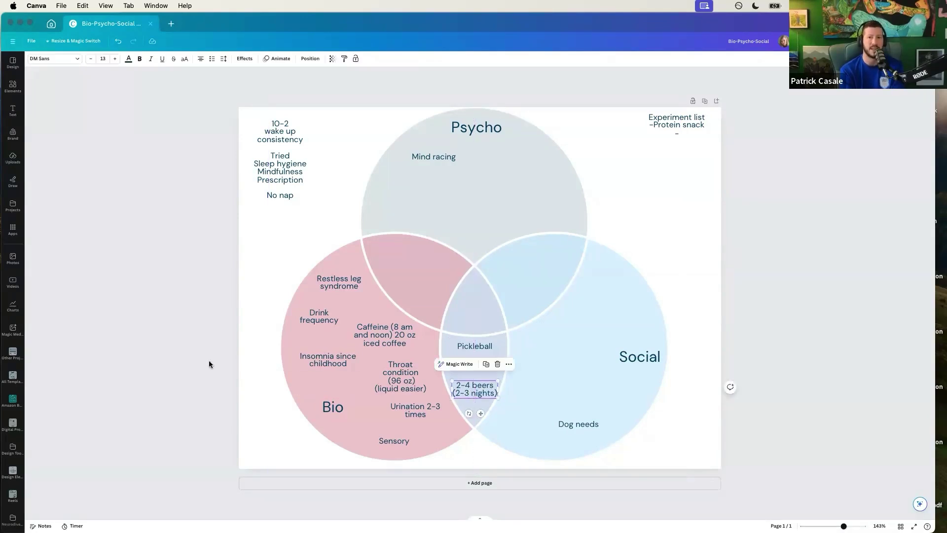
left_click(460, 364)
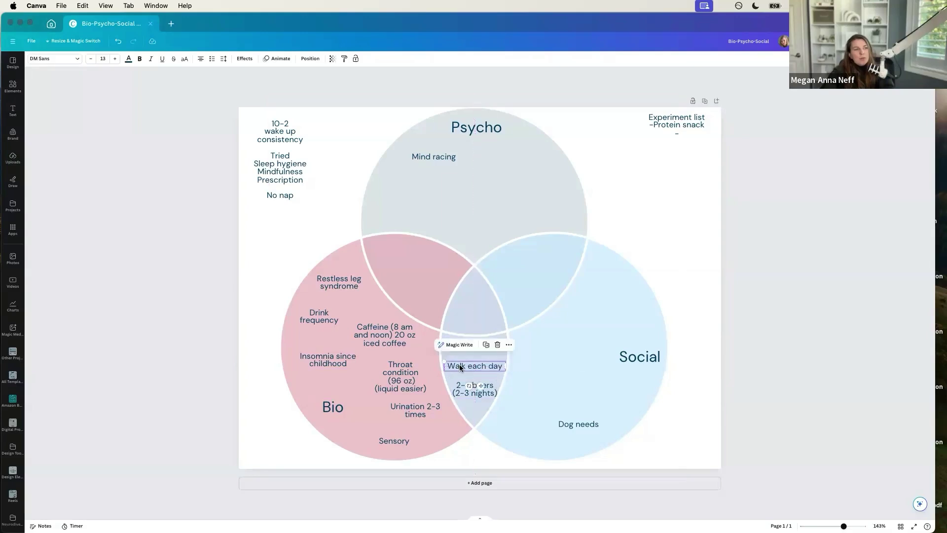
left_click(205, 368)
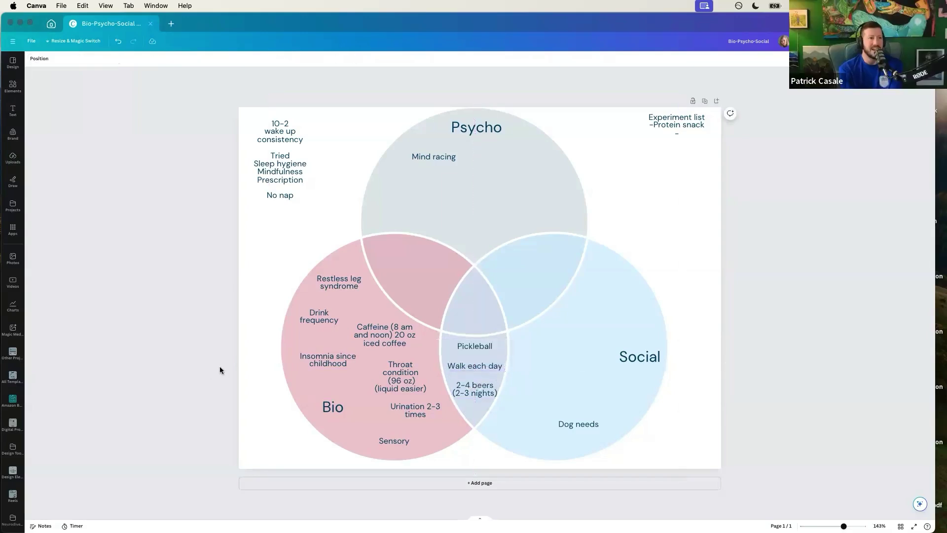
left_click(474, 346)
Duplicate Pickleball into the Bio circle below Restless leg syndrome and retype it 'Pain (leg/back)'
key("super+d")
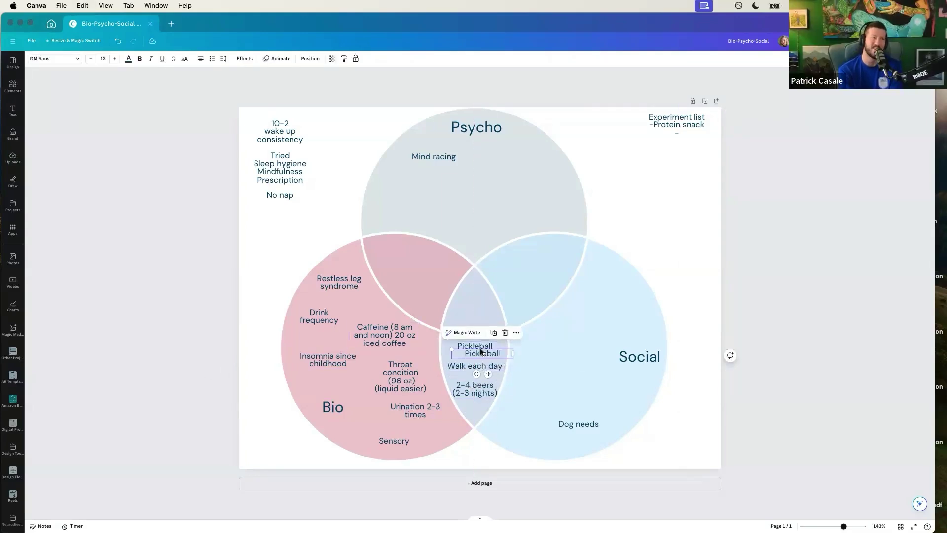
left_click_drag(481, 352, 360, 308)
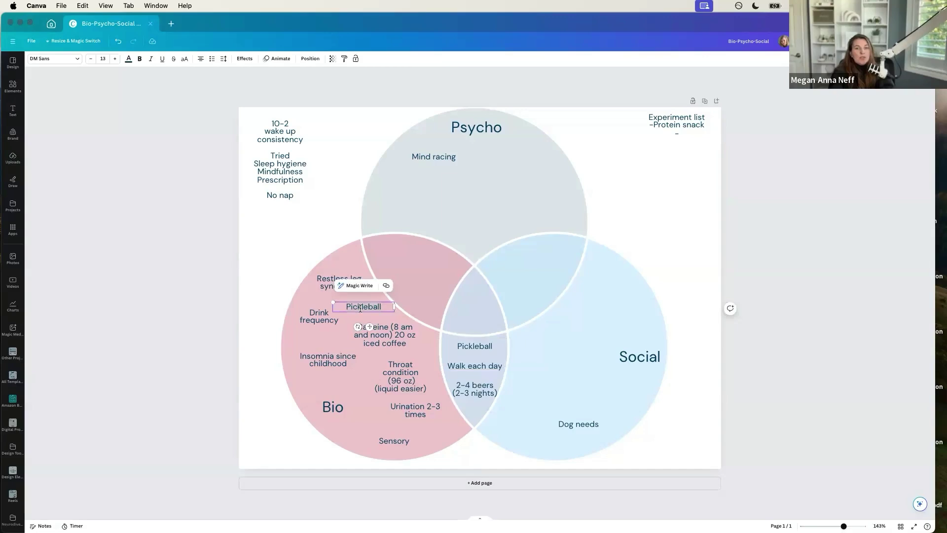
double_click(360, 308)
type("Pain")
left_click(195, 314)
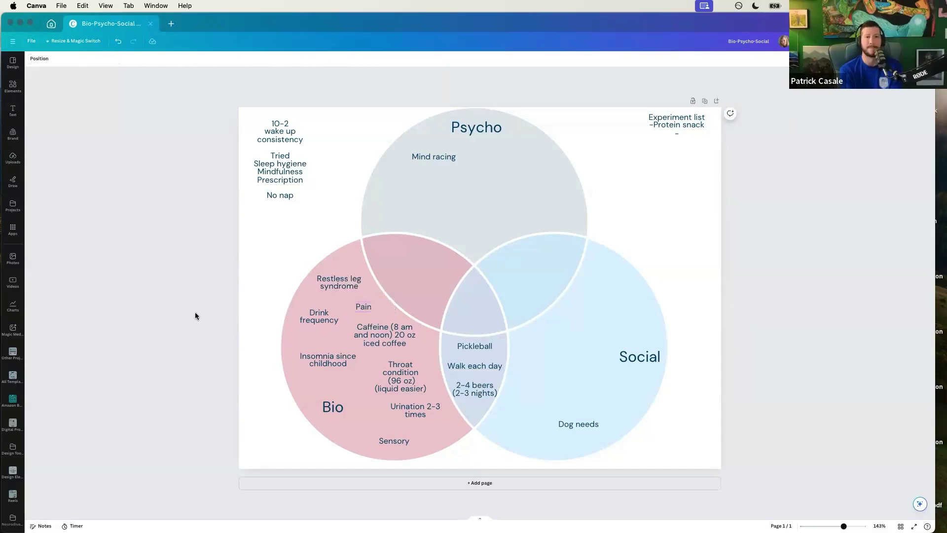
left_click(368, 308)
left_click(383, 306)
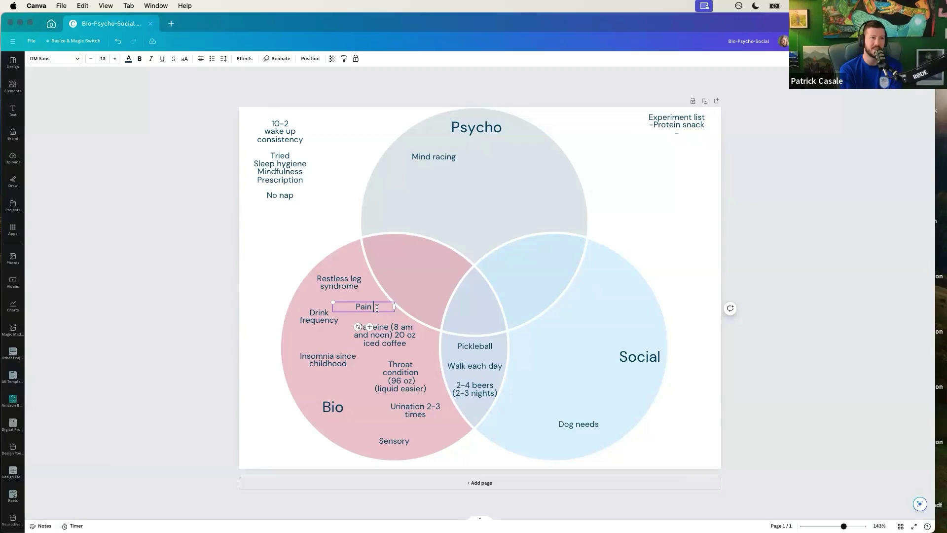
type("(le")
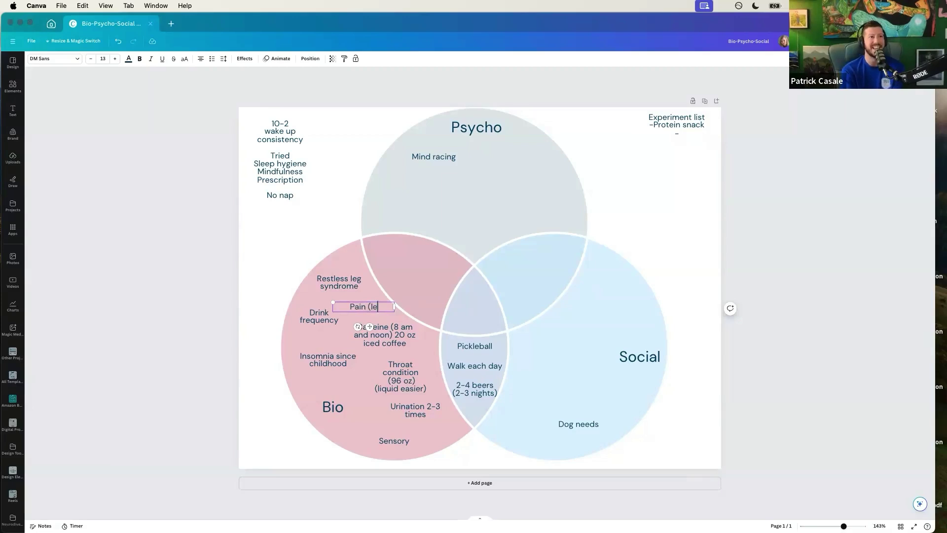
type("g/back)")
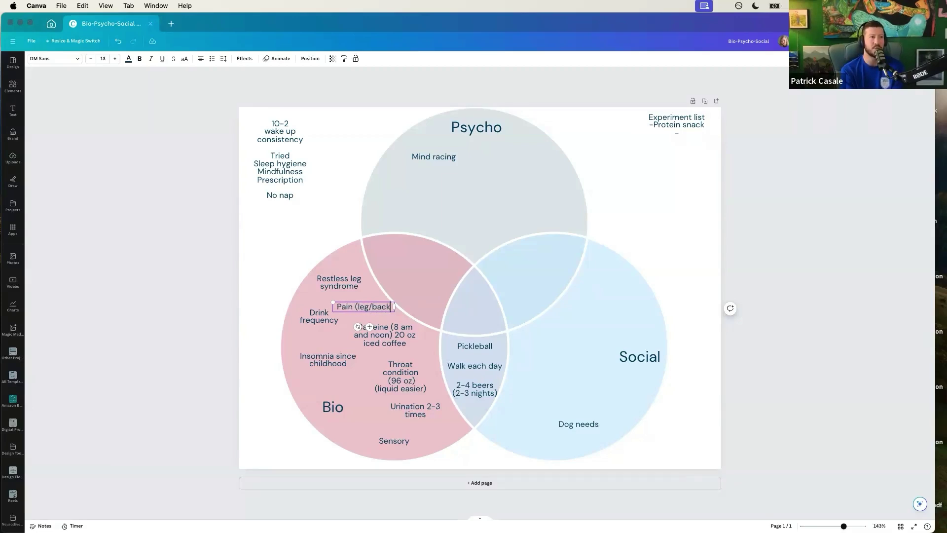
Reposition Drink frequency, Pain (leg/back), Insomnia since childhood and Urination 2-3 times within the Bio circle
left_click(232, 302)
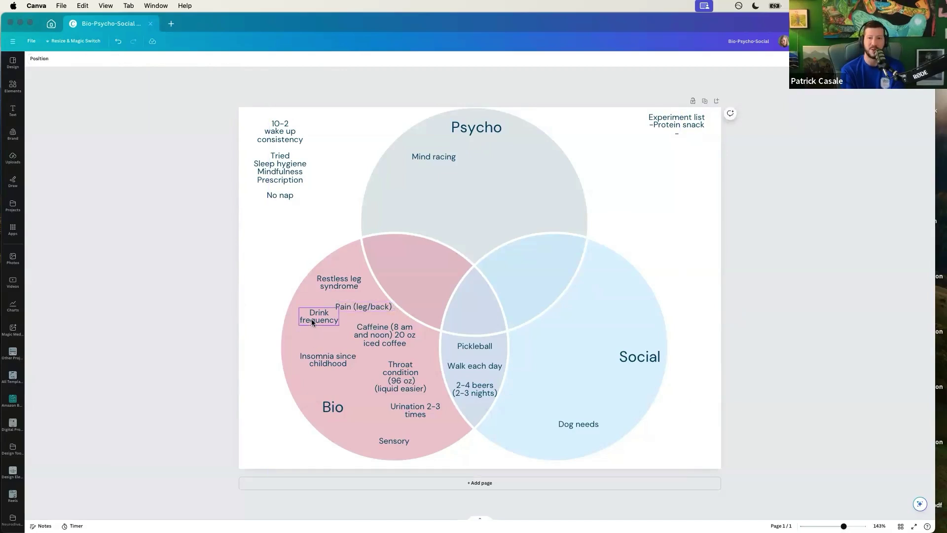
left_click_drag(312, 319, 302, 336)
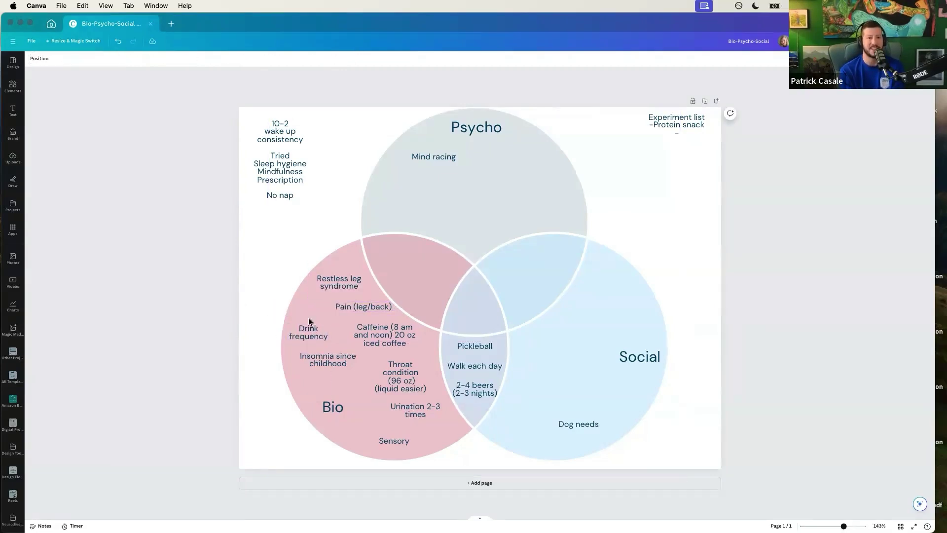
left_click_drag(354, 306, 325, 305)
left_click(229, 299)
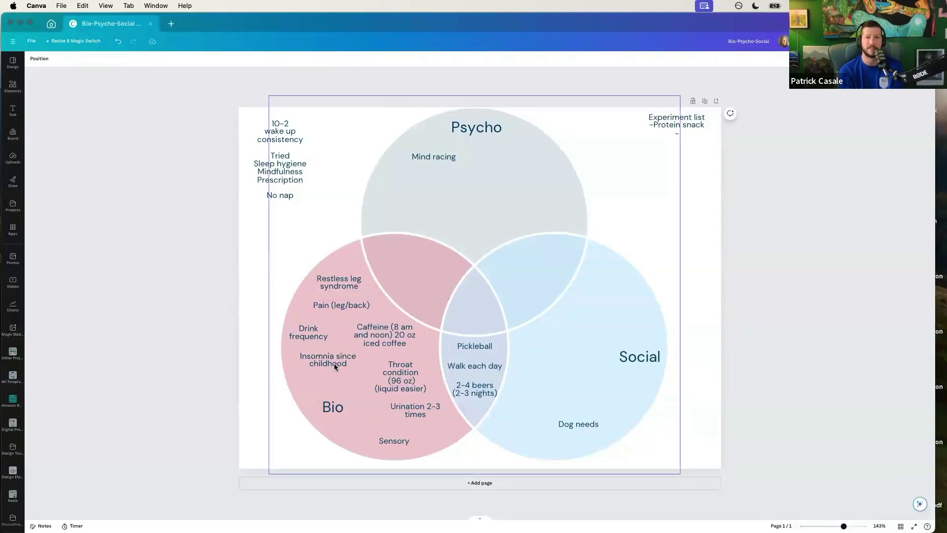
left_click_drag(334, 363, 336, 367)
left_click(192, 401)
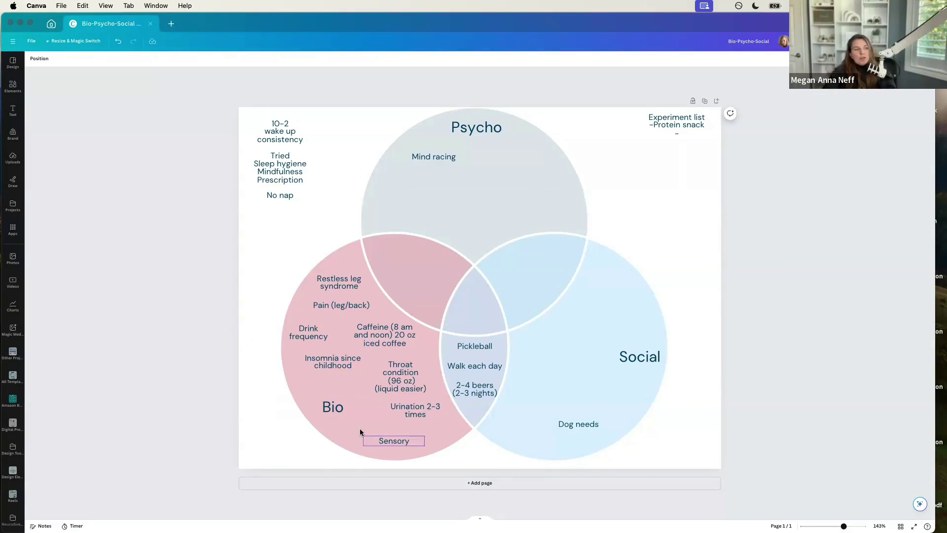
left_click_drag(410, 409, 409, 419)
left_click(214, 403)
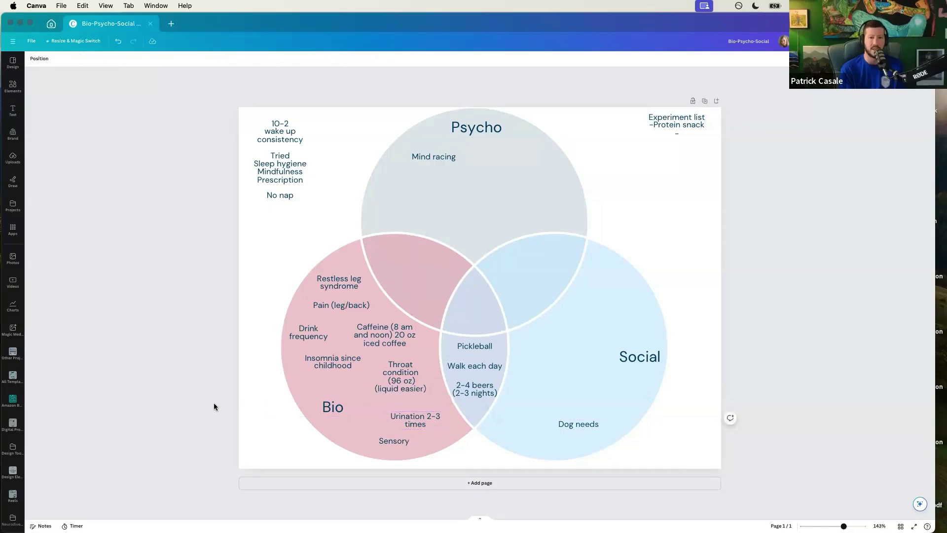
Duplicate Insomnia since childhood into the centre overlap and retype it 'Work involves a lot of sitting'
left_click(315, 363)
key("super+d")
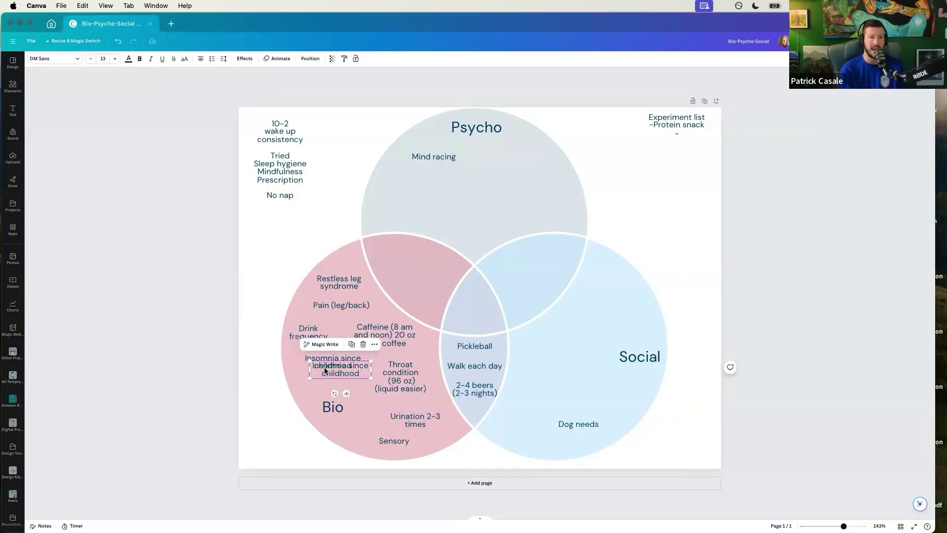
left_click_drag(324, 367, 461, 319)
double_click(462, 319)
type("Work inovles")
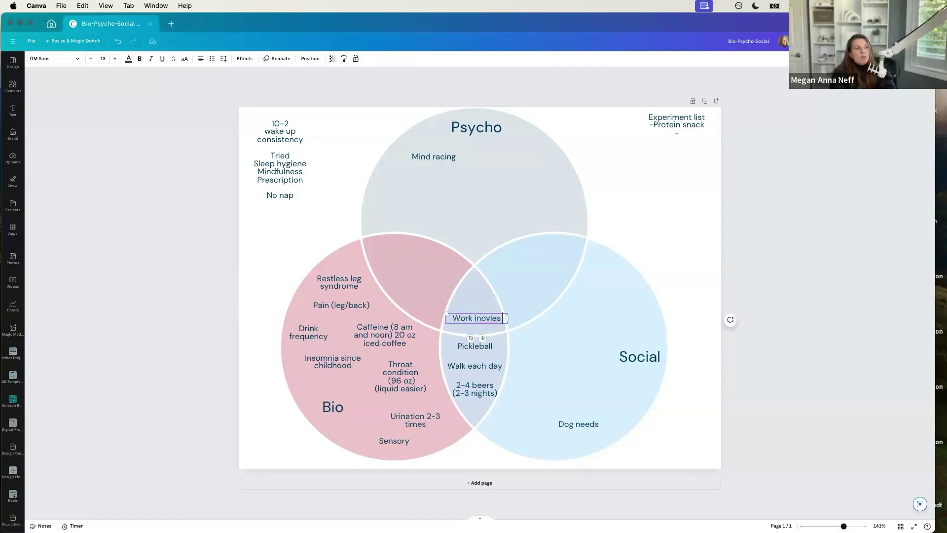
key("BackSpace")
key("BackSpace")
key("BackSpace")
key("BackSpace")
key("BackSpace")
type("volves a lot")
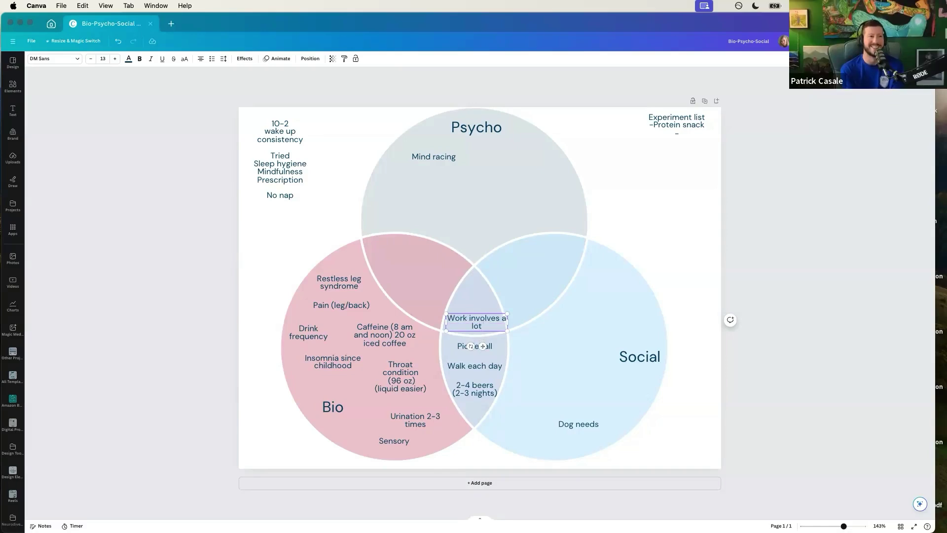
type(" of sitting")
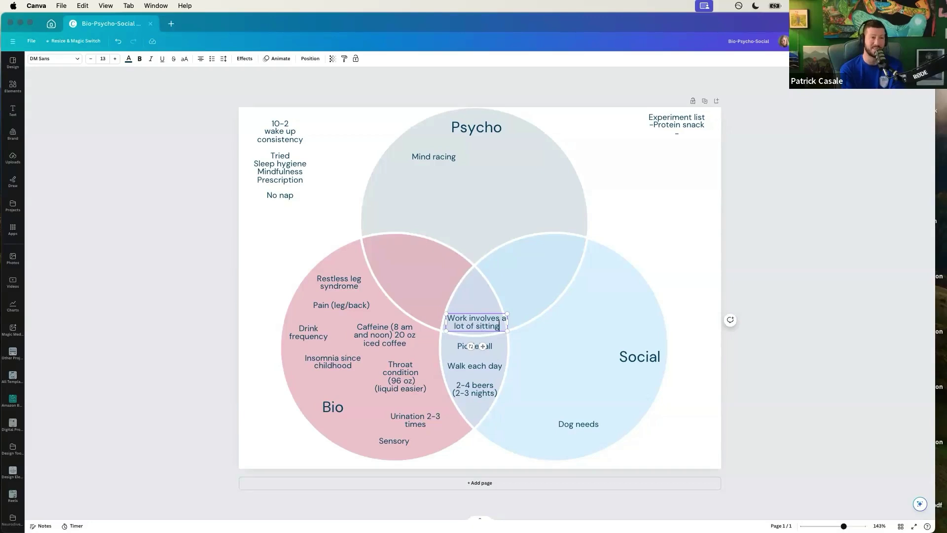
left_click(220, 327)
Center the work note on the page and narrow it to wrap onto two lines
left_click_drag(481, 324, 480, 315)
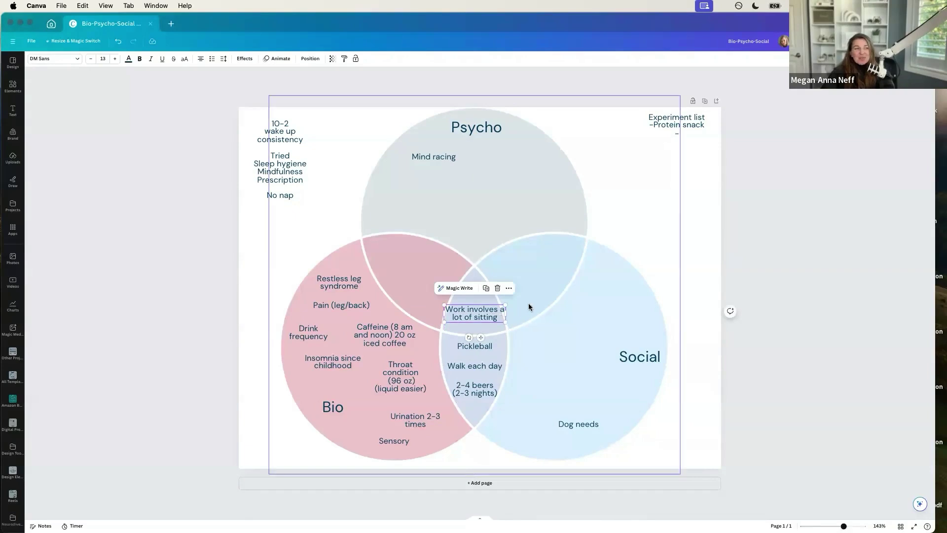
left_click_drag(504, 311, 476, 337)
left_click(224, 312)
left_click(464, 311)
Move 2-4 beers down and slot the work note beneath Pickleball in the overlap
mouse_move(475, 385)
left_mouse_down()
mouse_move(475, 395)
mouse_move(477, 377)
left_mouse_up()
left_click_drag(470, 339, 498, 363)
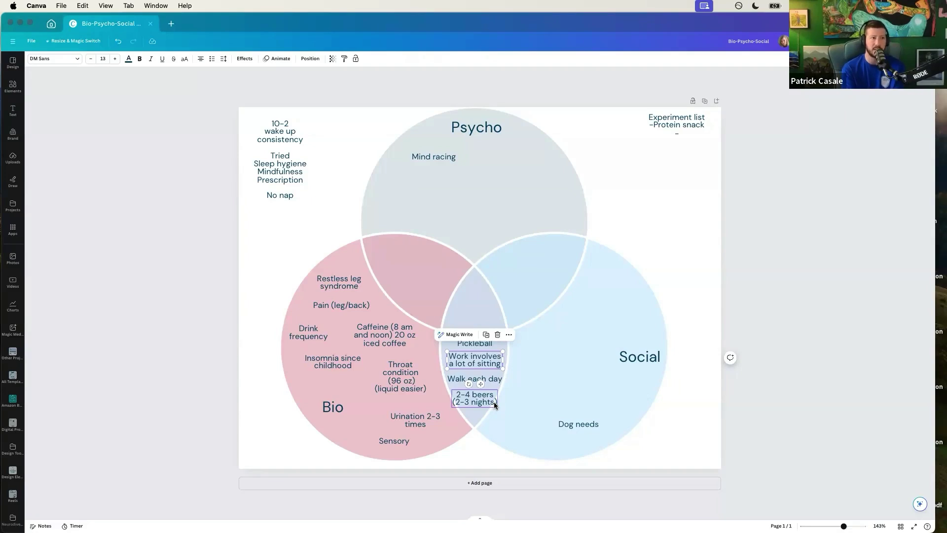
left_click(235, 384)
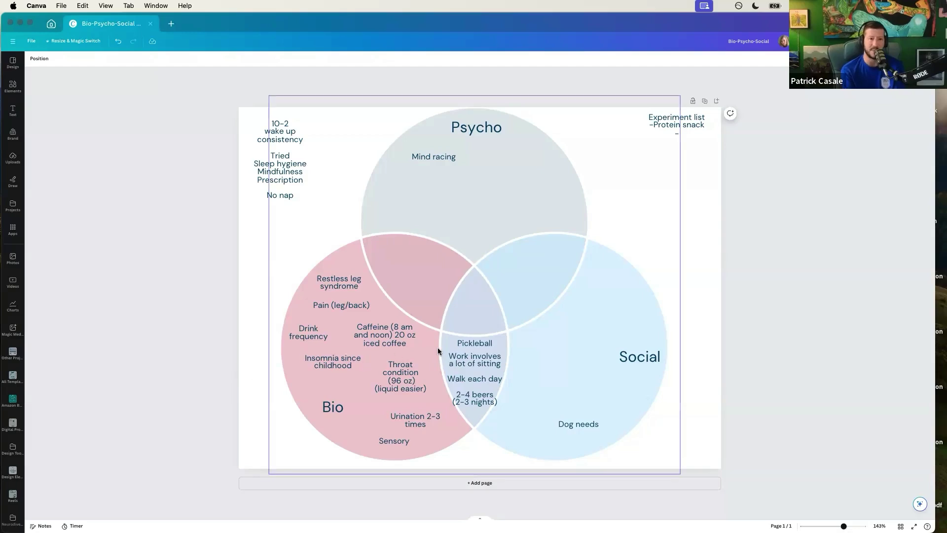
Copy the Pickleball note upward and retype it as 'Work stress (pressure, RSD)' in the three-way overlap
left_click(469, 344)
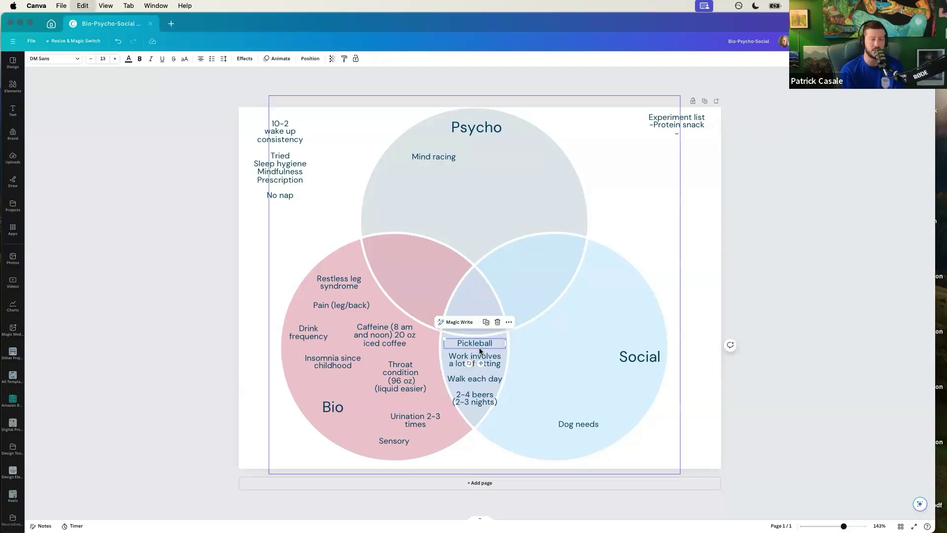
left_click_drag(478, 348, 466, 321)
double_click(466, 321)
type("Work stress")
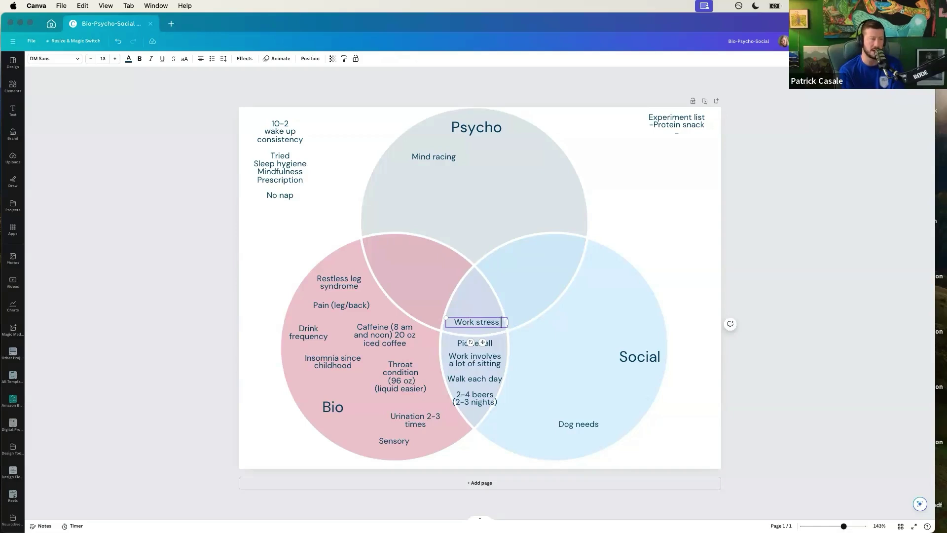
type(" (")
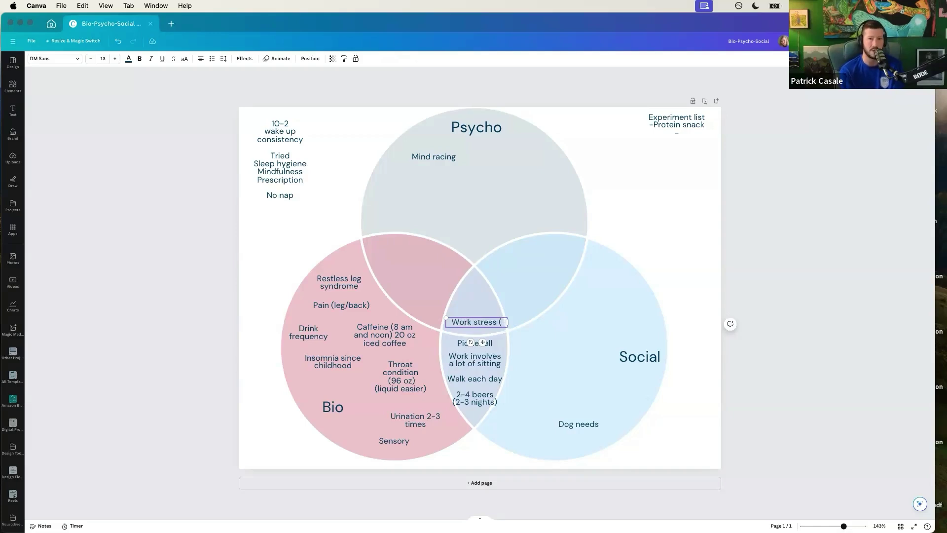
type("pressure)")
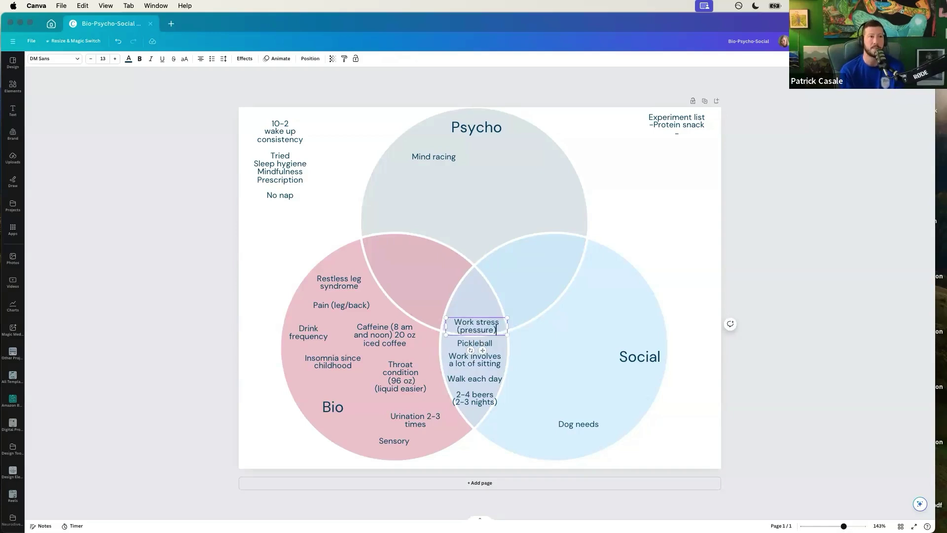
left_click(171, 318)
left_click_drag(471, 330, 472, 322)
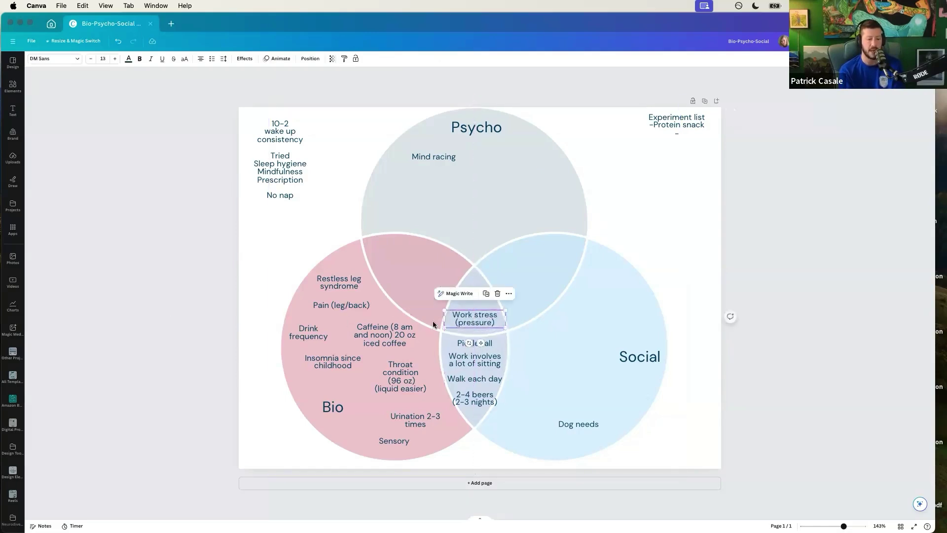
left_click(160, 323)
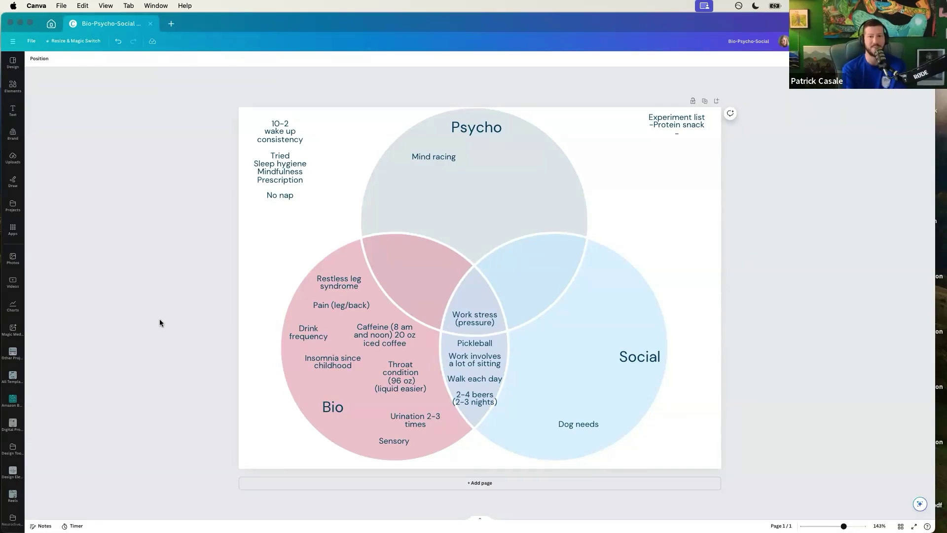
left_click(493, 319)
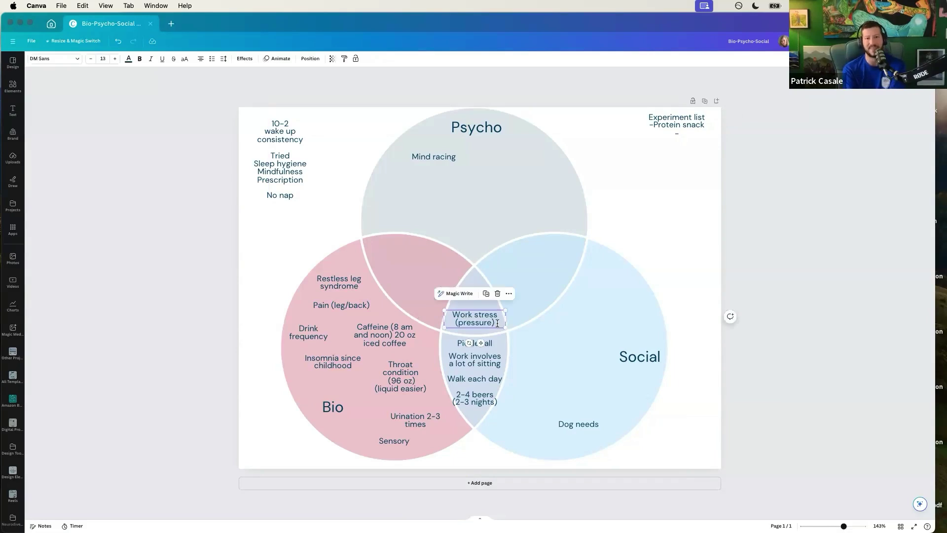
left_click(493, 321)
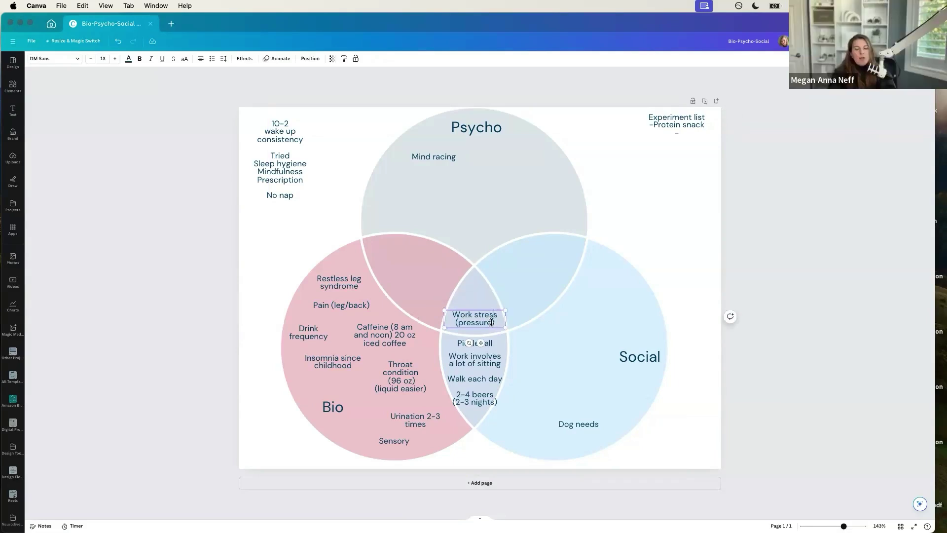
type(", RSD")
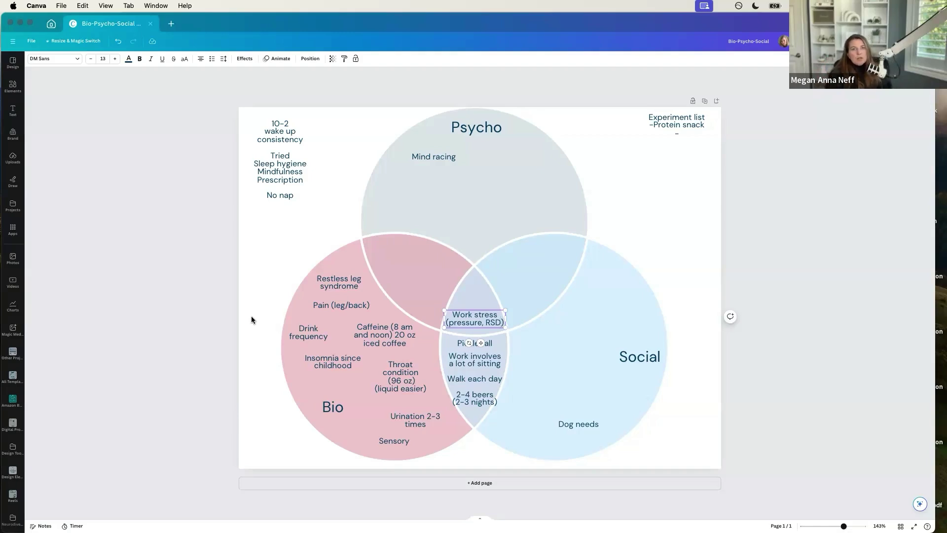
Duplicate the Mind racing note into the Psycho–Social overlap and retype it as 'Work rumination'
left_click(209, 285)
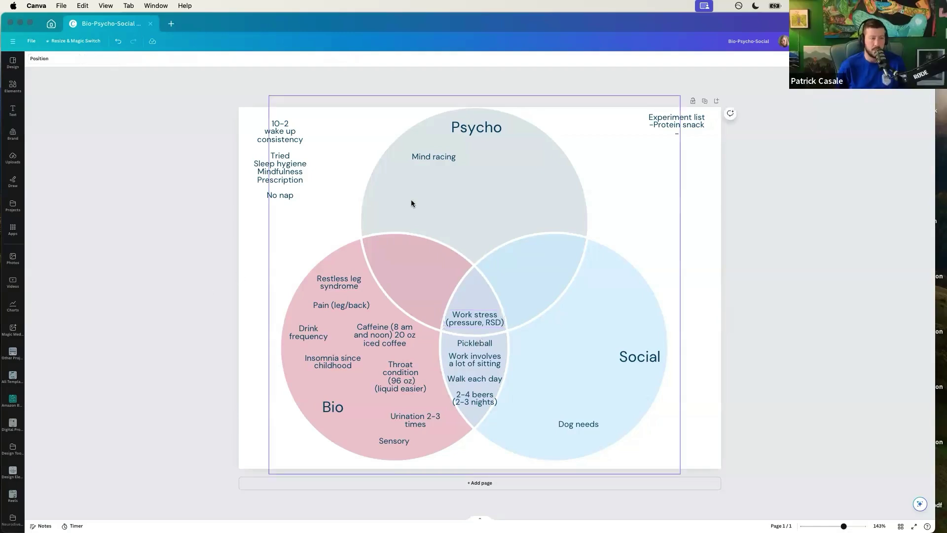
left_click(433, 155)
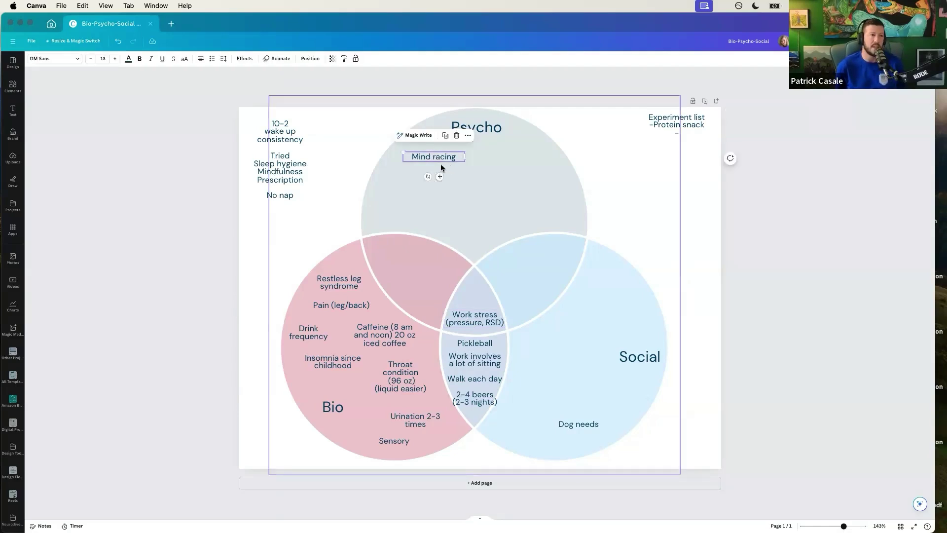
key("super+d")
left_click_drag(439, 161, 520, 216)
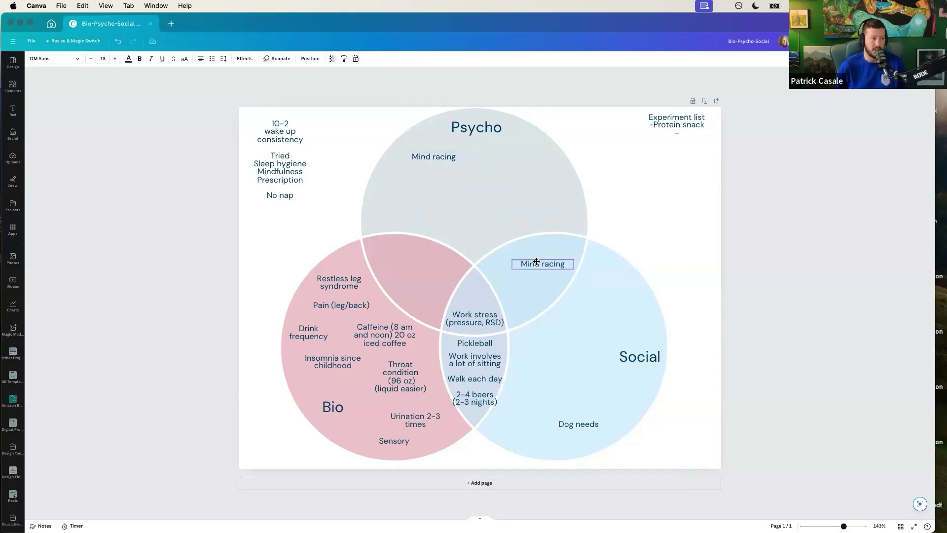
left_click_drag(537, 261, 539, 245)
type("Work")
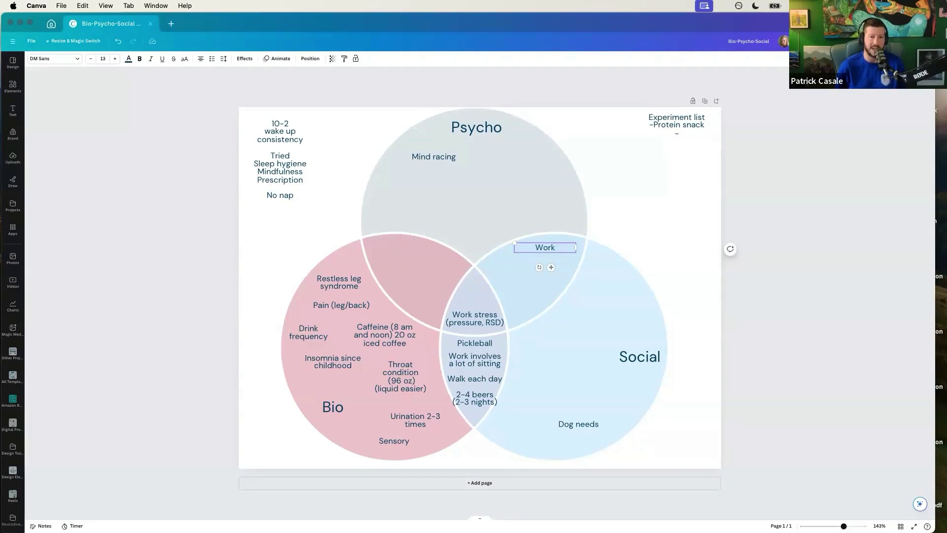
type(" rumination")
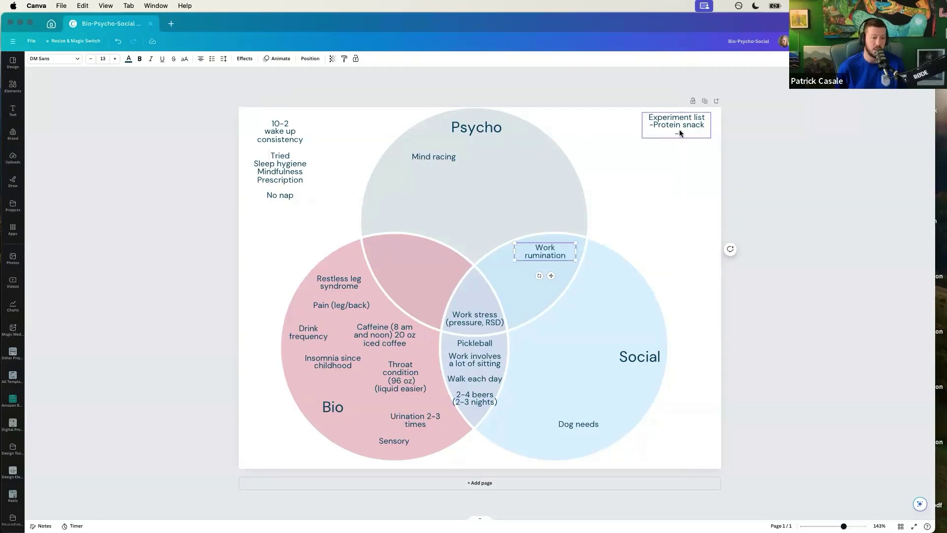
Add '-schedule a worry period' to the Experiment list, widen that box, and nudge Work rumination right
left_click(679, 129)
type("-worry period")
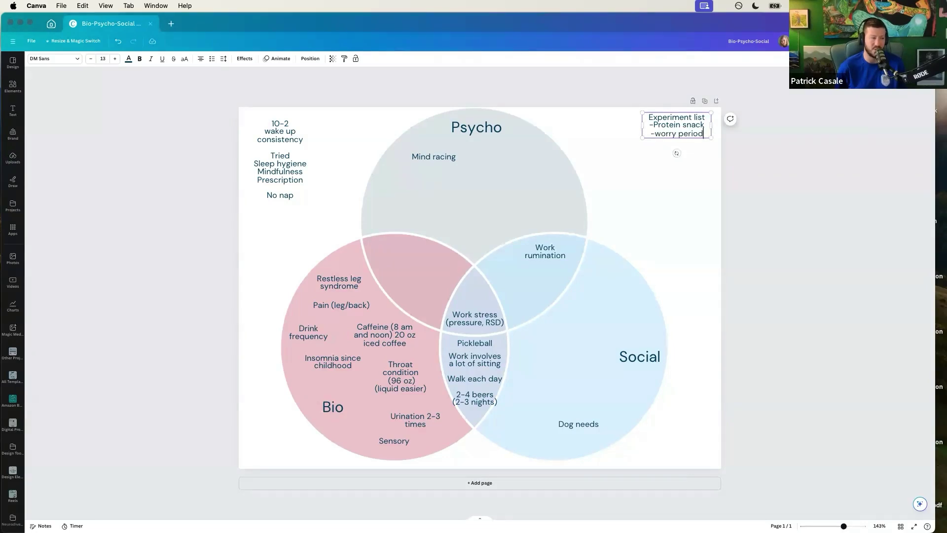
left_click(655, 133)
type("schedule a")
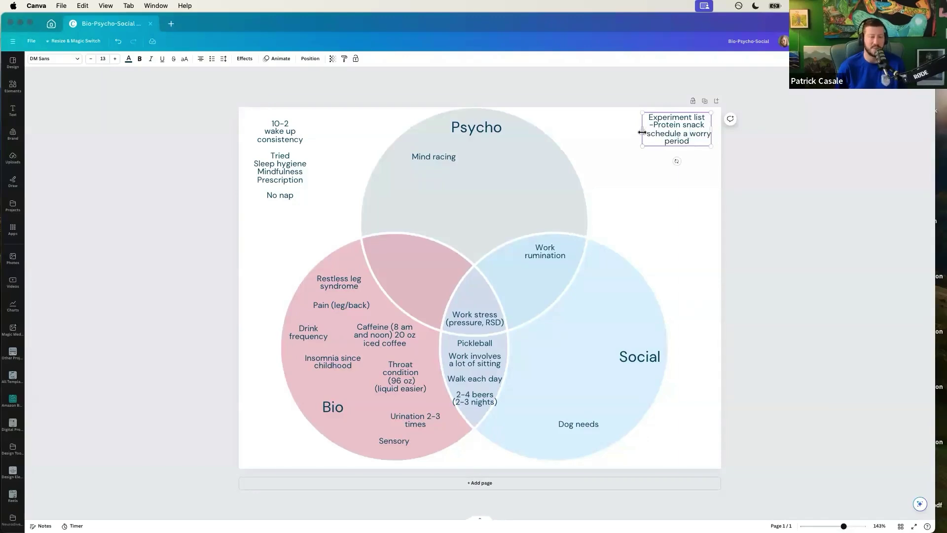
mouse_move(642, 129)
left_mouse_down()
mouse_move(618, 129)
mouse_move(633, 127)
left_mouse_up()
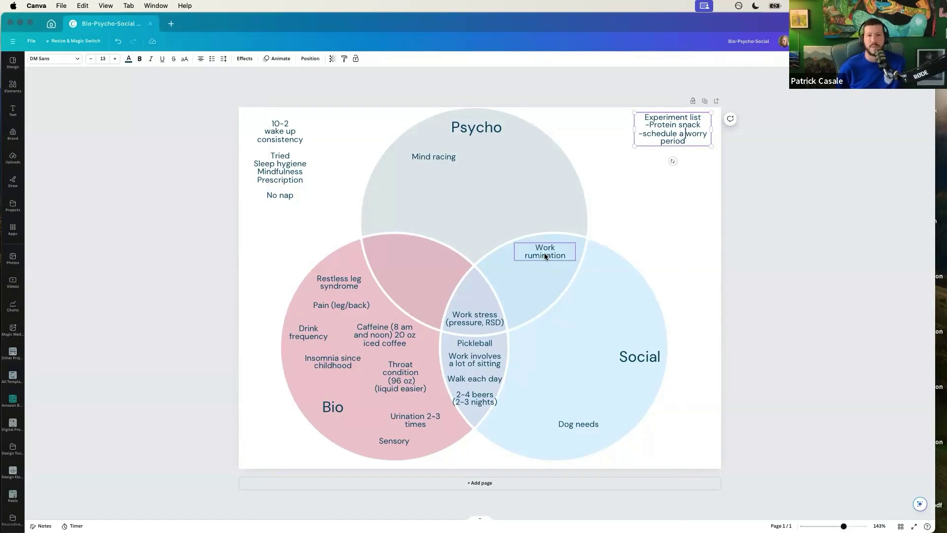
left_click_drag(543, 253, 551, 256)
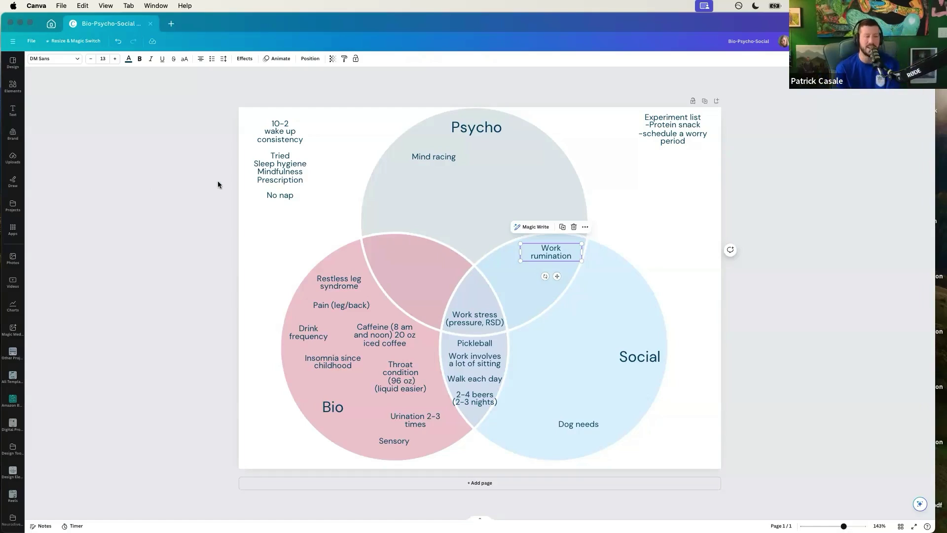
Duplicate Mind racing below Work rumination and retype it 'Childhood, interests, phone numbers'
left_click(431, 156)
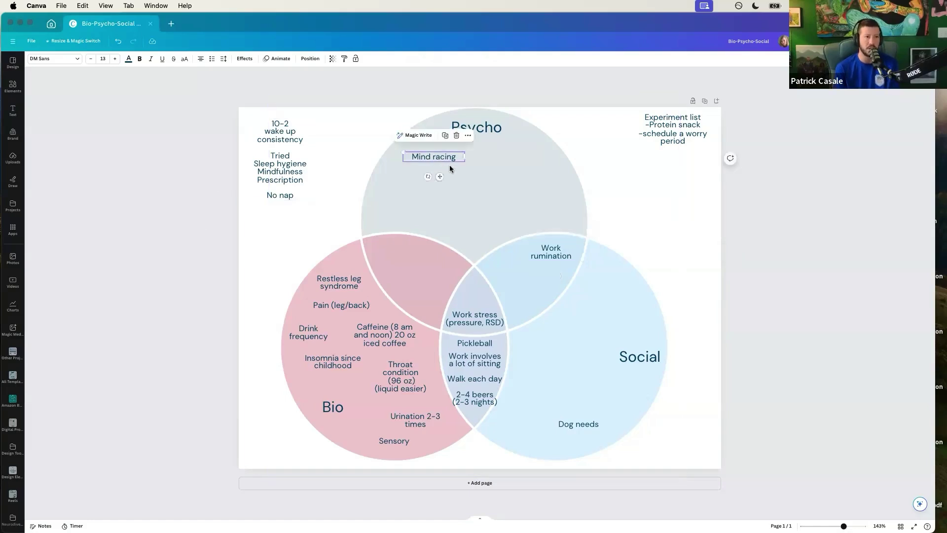
key("super+d")
left_click_drag(436, 168, 518, 273)
type("Ch")
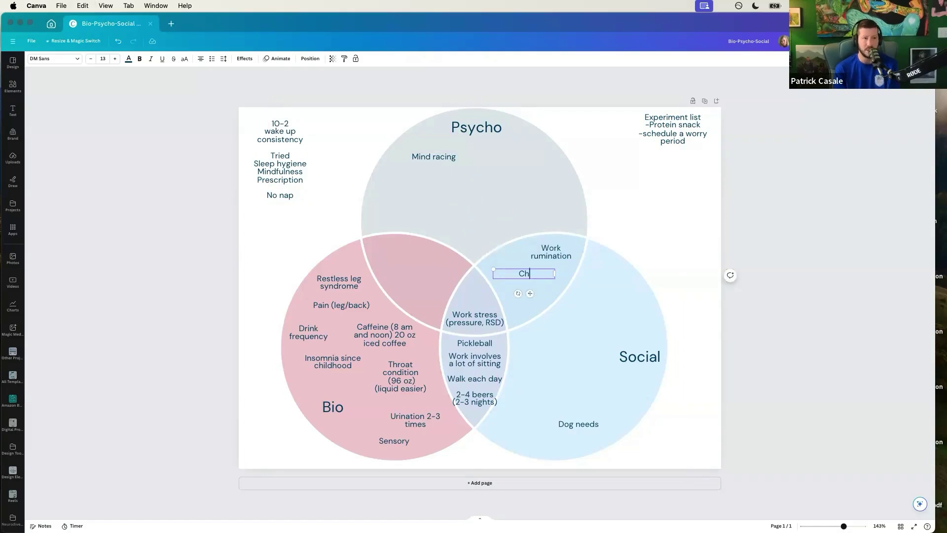
type("ildhood,")
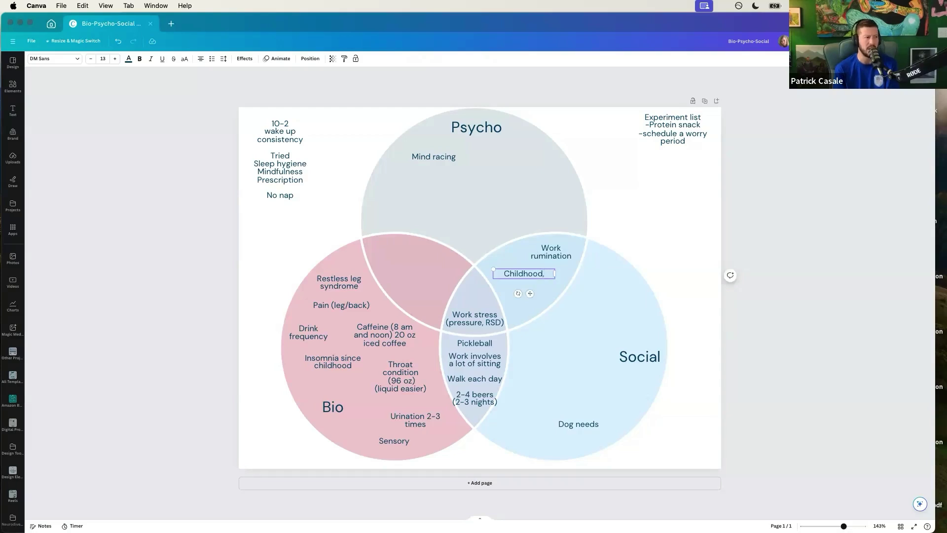
type(" inte")
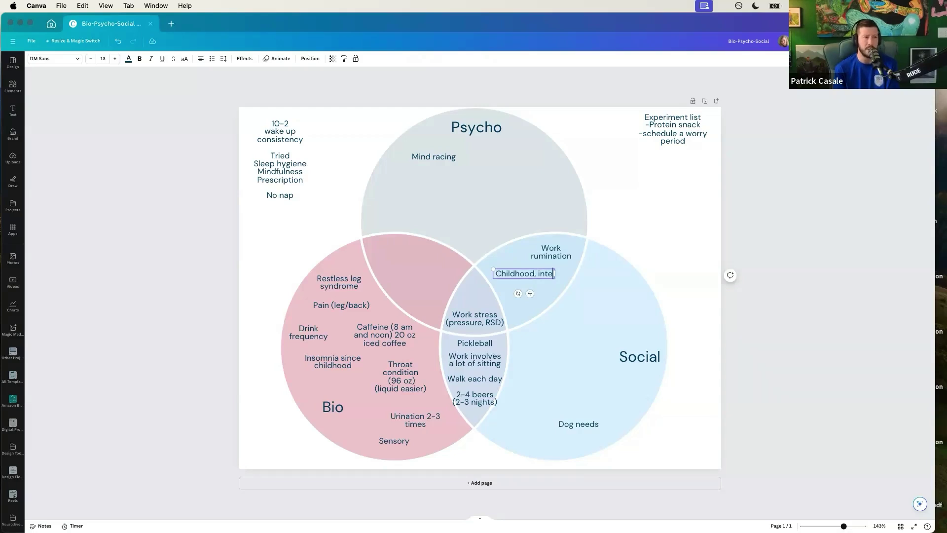
type("rests,")
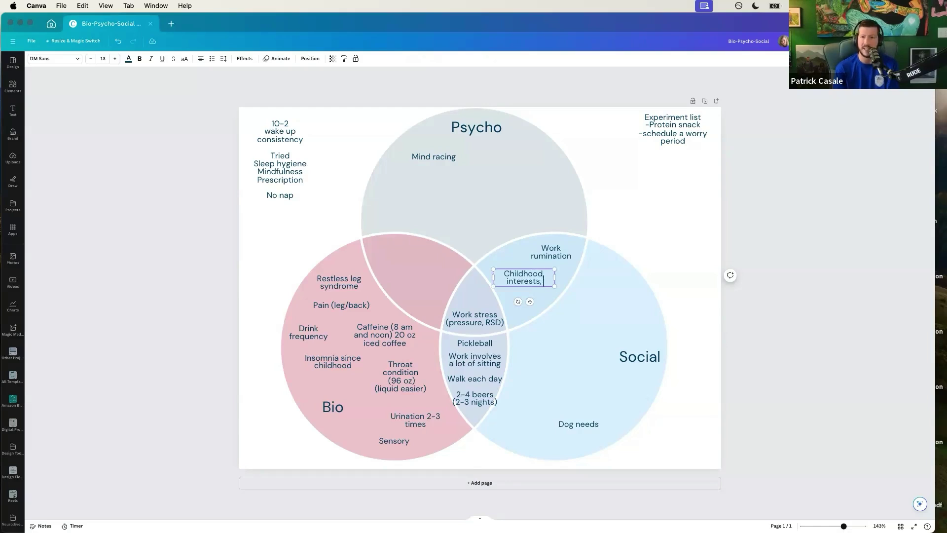
type(" phone")
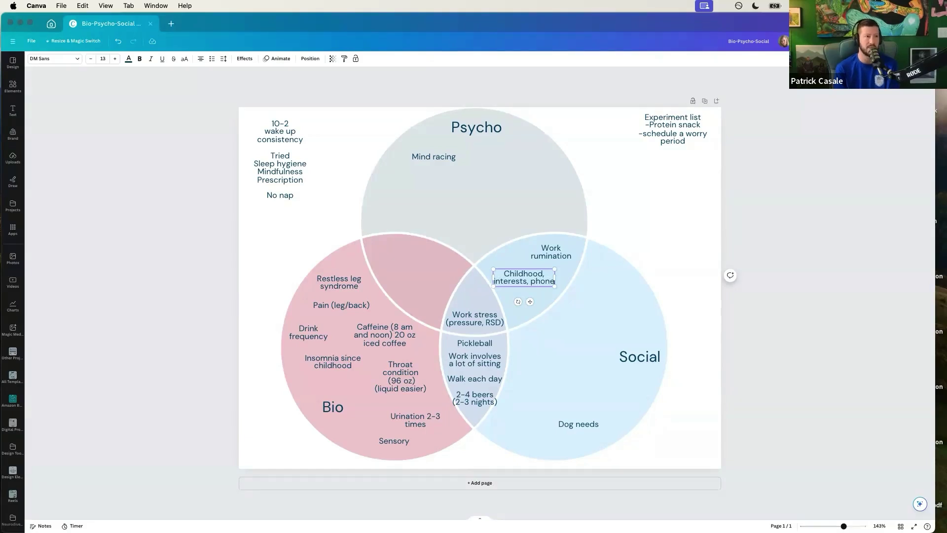
type(" numbers")
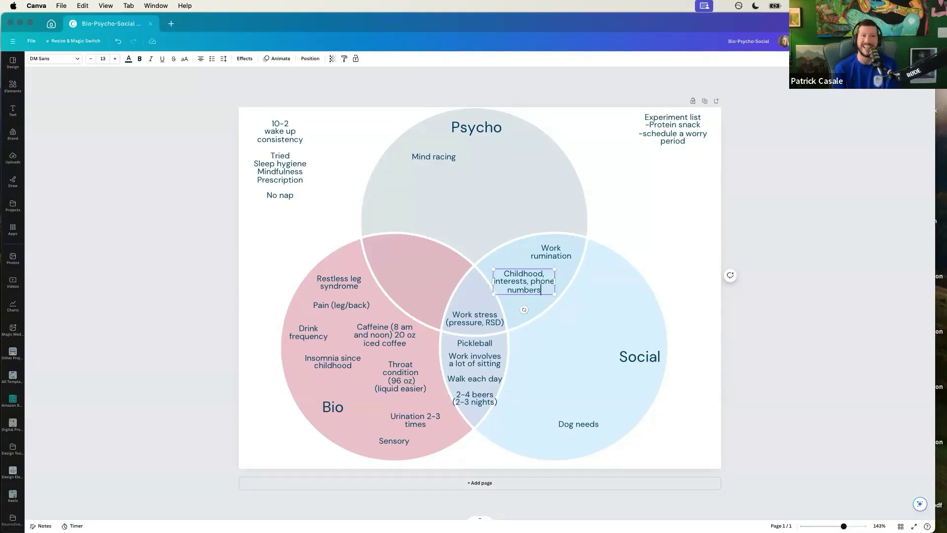
Add '-cognivite shuffle' as a new line in the Experiment list
left_click(694, 141)
key("Return")
type("-")
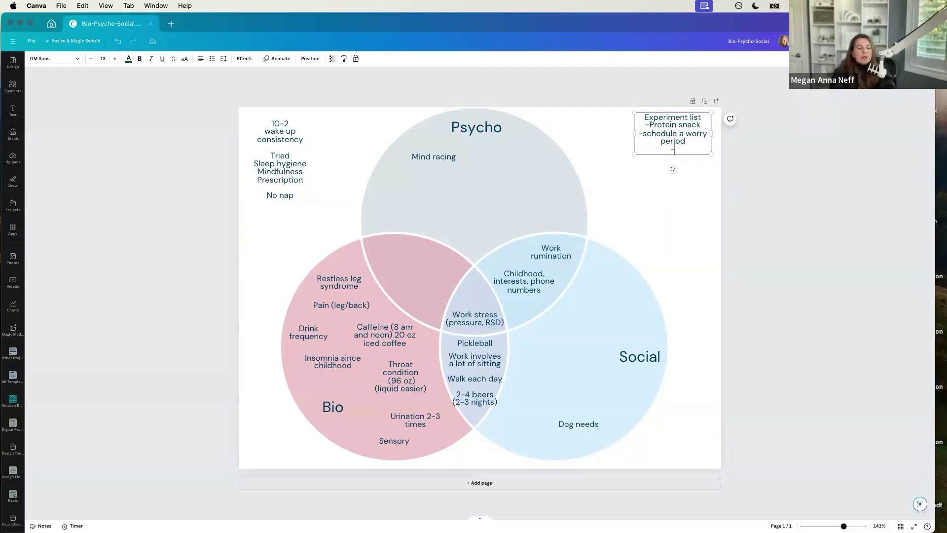
type("cognivite")
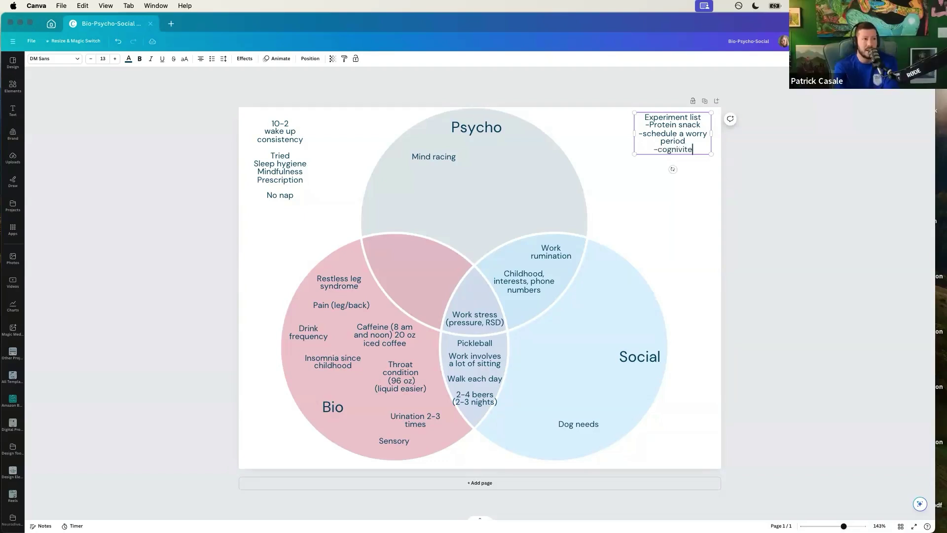
type(" shuffle")
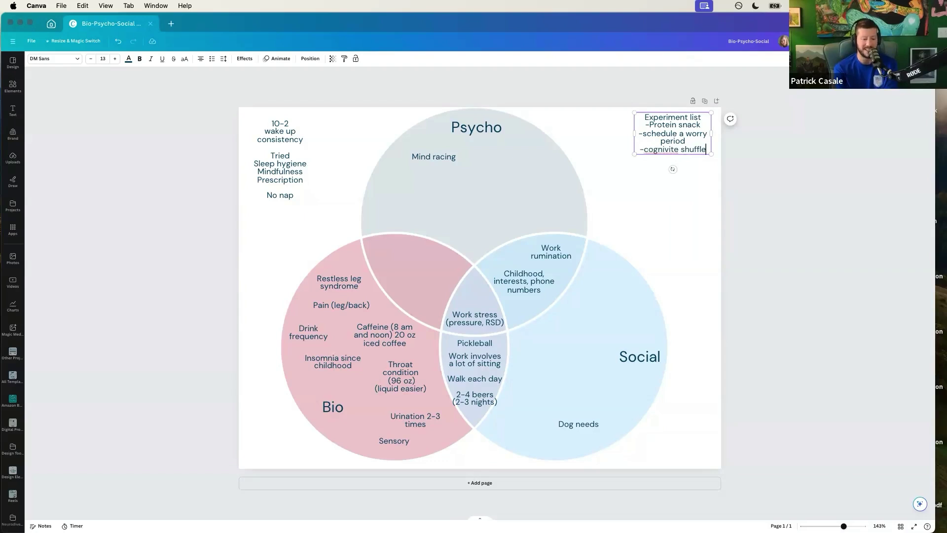
Move the Work rumination and Childhood notes up closer together in the Psycho–Social overlap
left_click_drag(562, 254, 565, 251)
left_click_drag(537, 285, 531, 275)
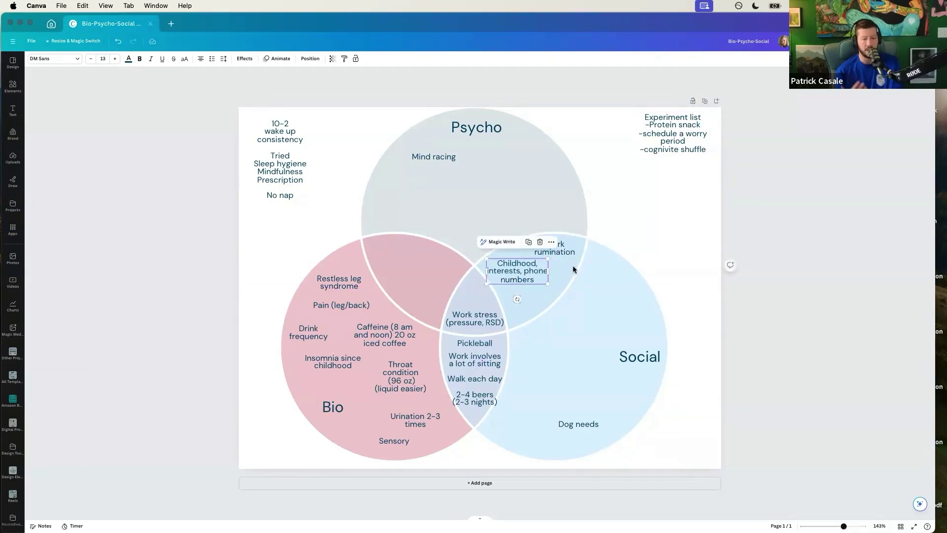
left_click(228, 286)
Copy the Childhood note just below it and retype the copy as 'Sleep stress thoughts'
left_click(504, 282)
mouse_move(538, 284)
left_mouse_down()
mouse_move(519, 228)
mouse_move(501, 219)
mouse_move(523, 294)
left_mouse_up()
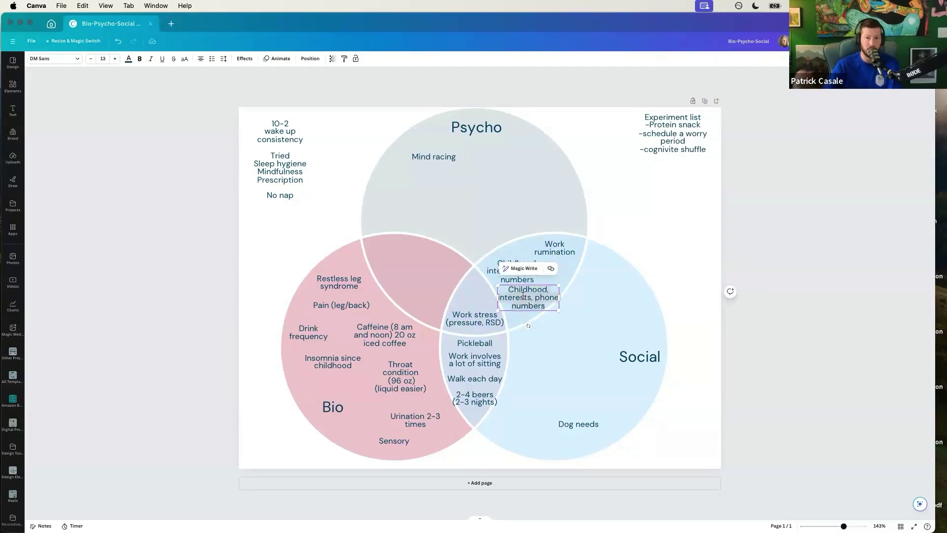
type("Sleep stress")
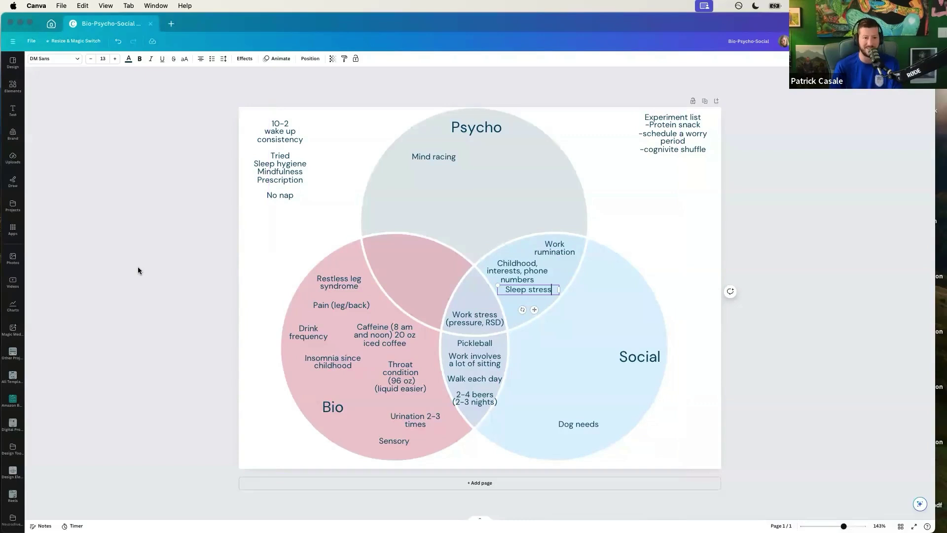
left_click(137, 266)
mouse_move(519, 291)
left_mouse_down()
mouse_move(519, 304)
mouse_move(551, 297)
mouse_move(535, 298)
left_mouse_up()
left_click(534, 295)
left_click(535, 302)
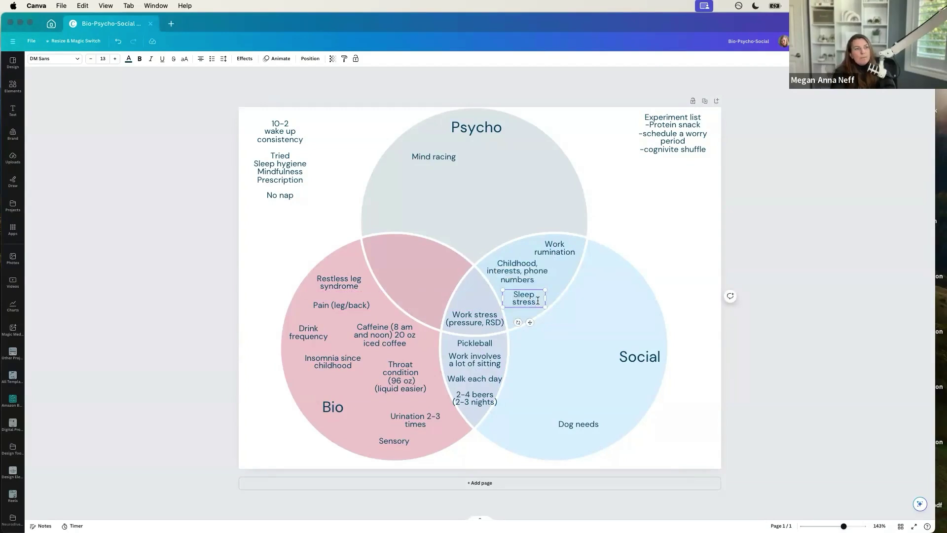
type("thou")
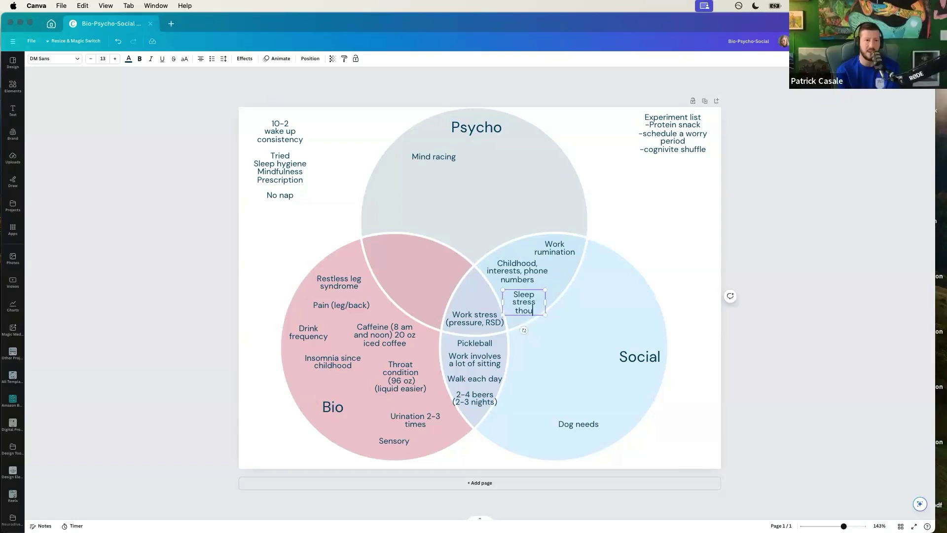
type("ghts")
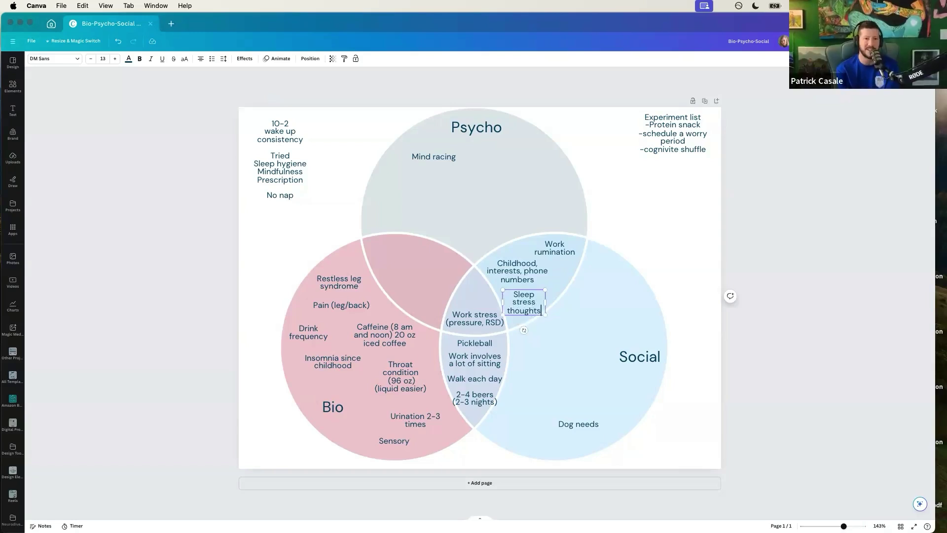
left_click(229, 288)
left_click(502, 299)
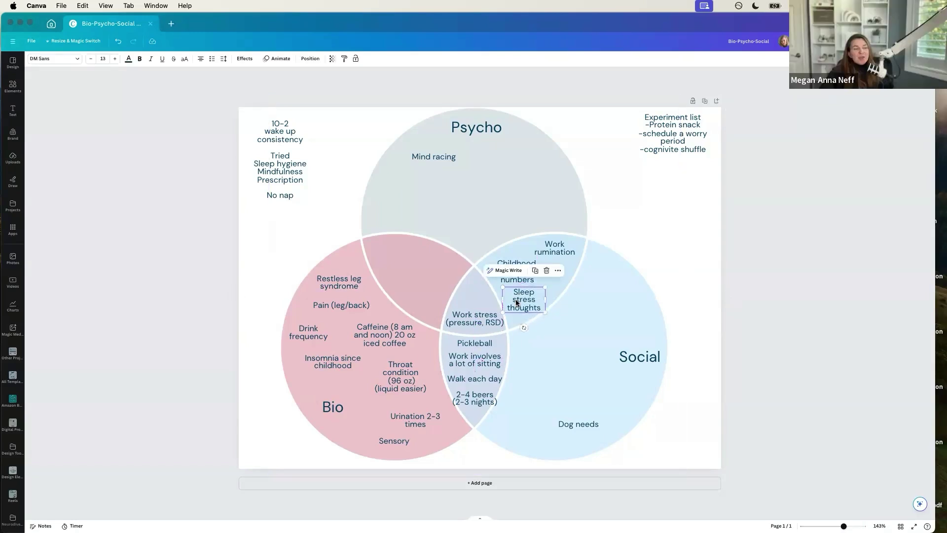
left_click(200, 320)
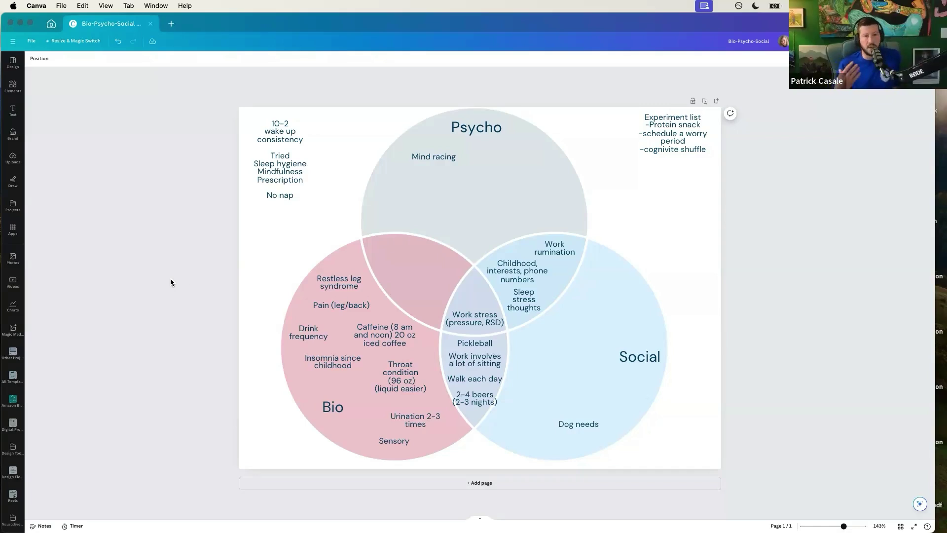
Move the Sleep stress thoughts copy into the Psycho circle below Mind racing, retyped 'Anticipatory sleep stress'
left_click(528, 307)
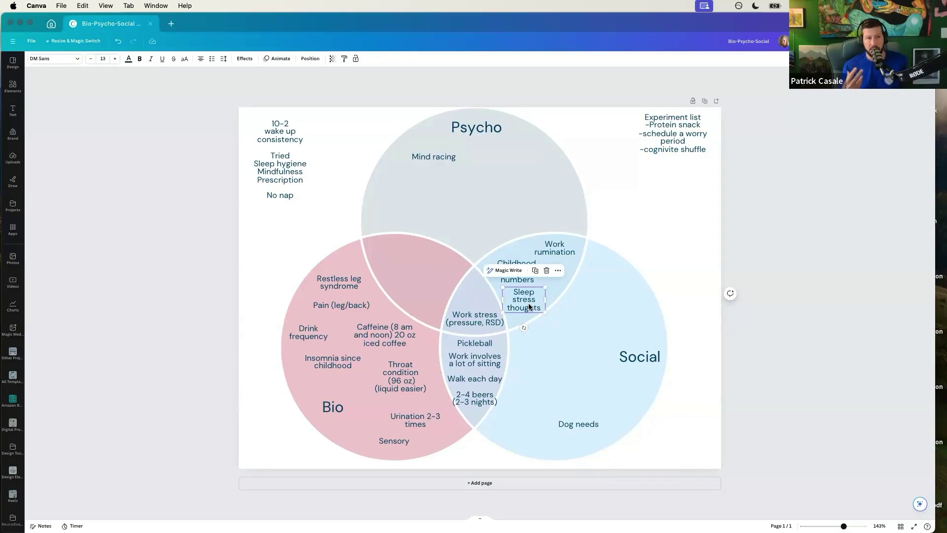
left_click_drag(529, 307, 441, 202)
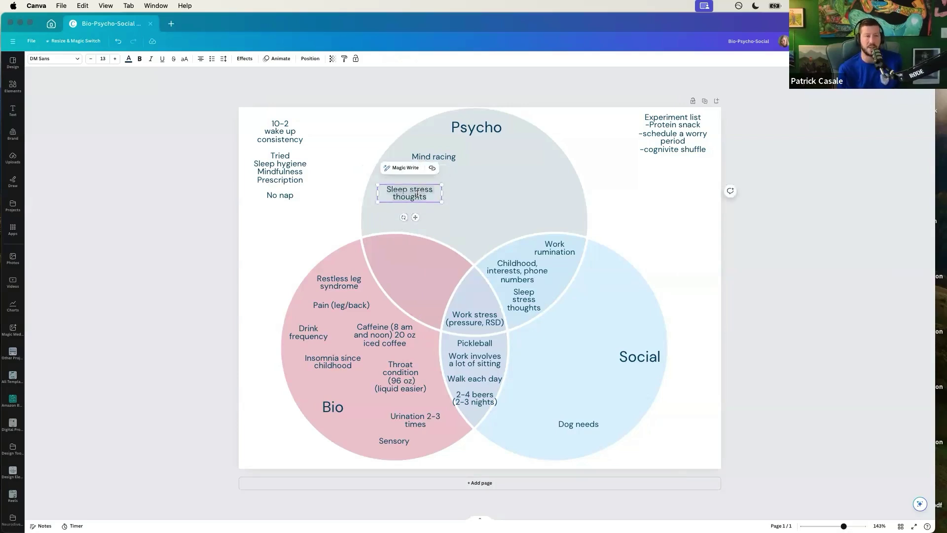
type("A")
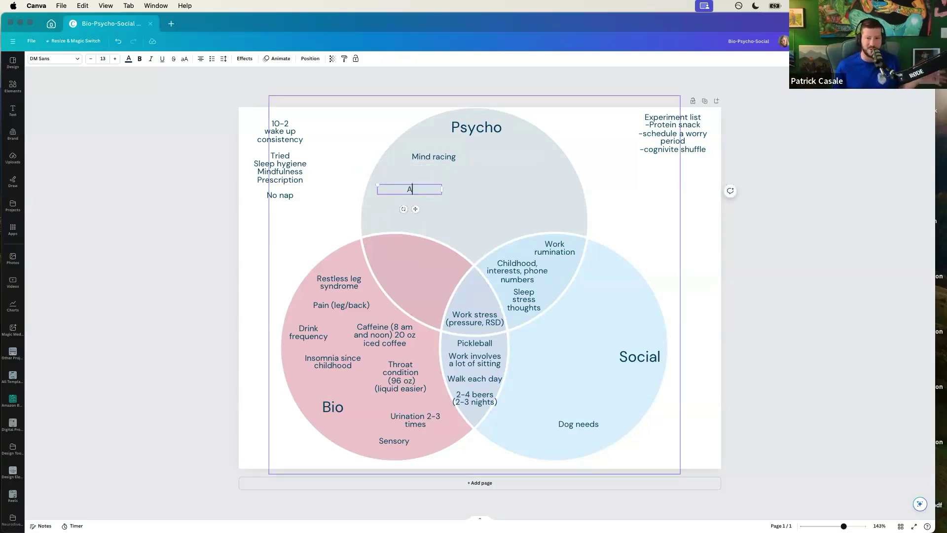
type("nticip")
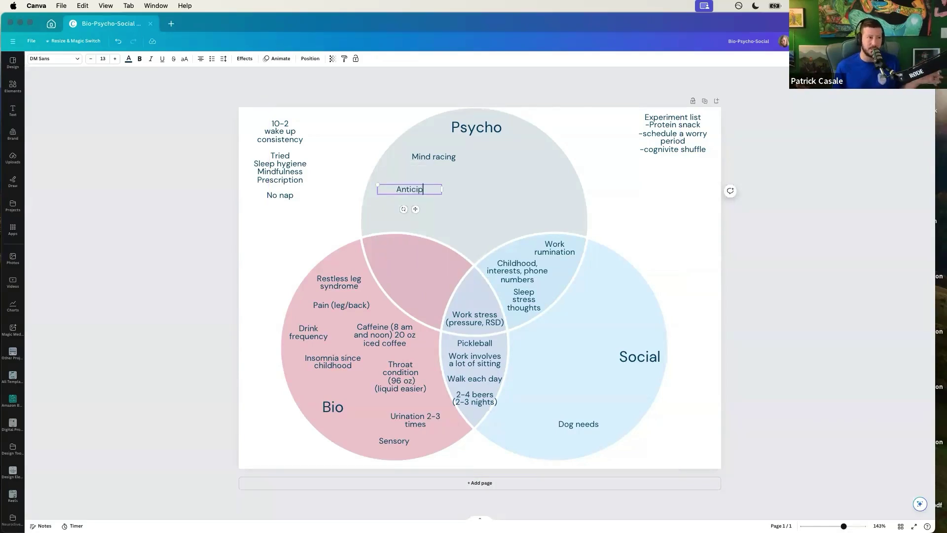
type("atory sleep stress")
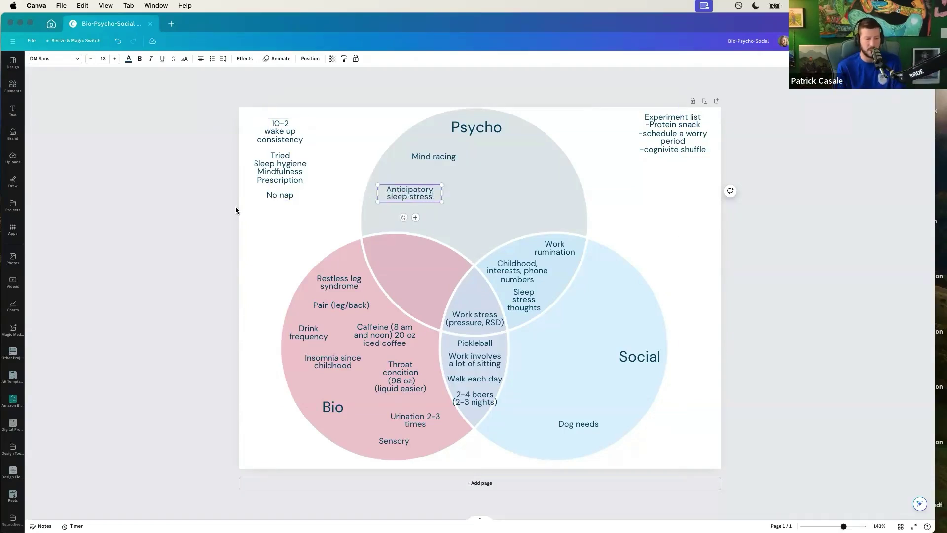
left_click(236, 208)
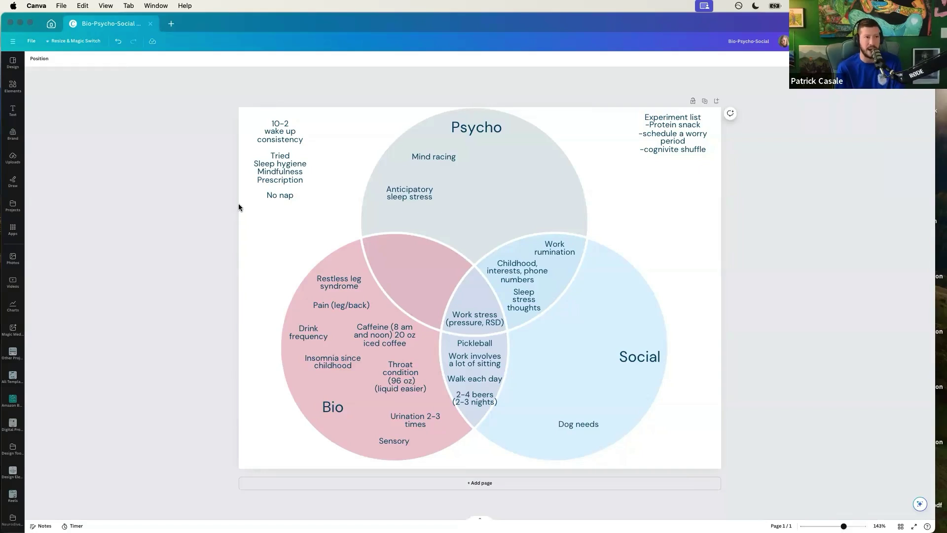
left_click(298, 194)
left_click(299, 195)
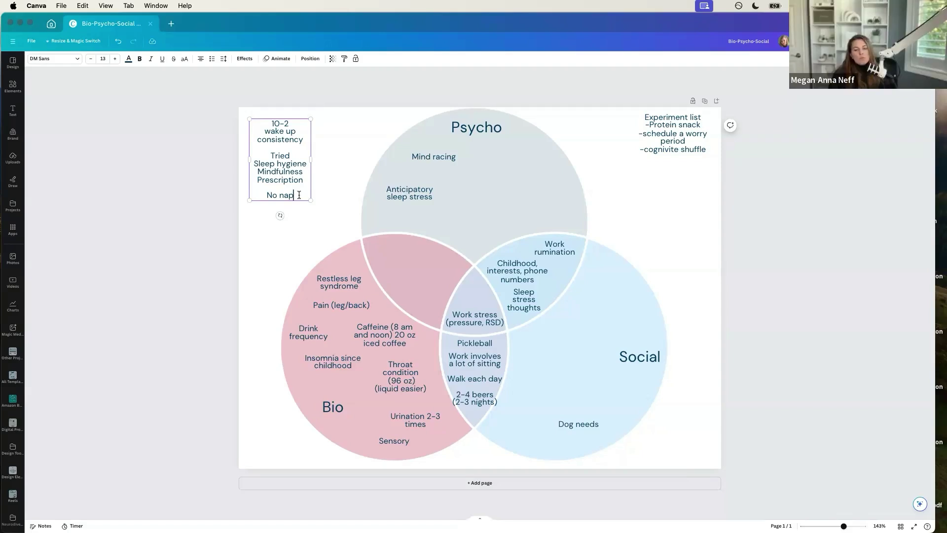
Add '-stressing' under No nap, and a 'Stressing when wake up' note beside Mind racing
key("Return")
type("-stress")
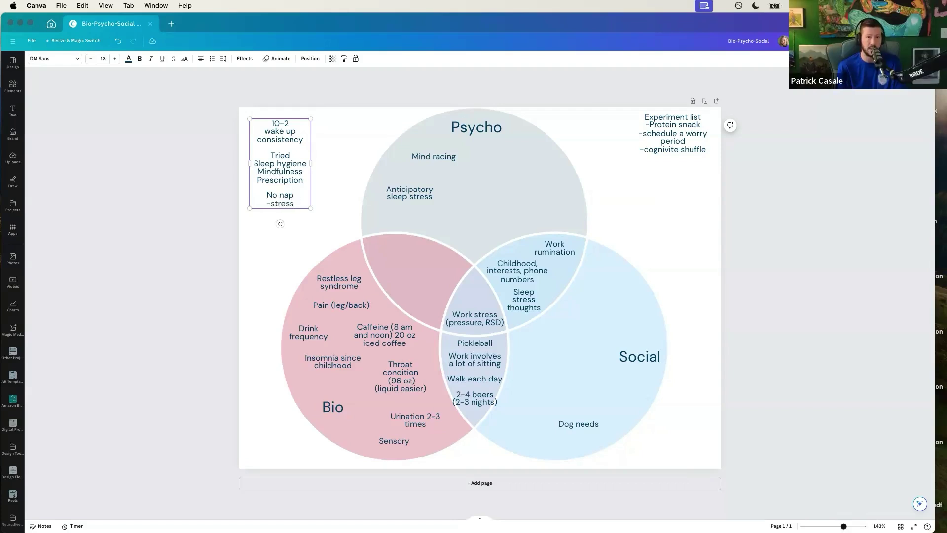
type("ing")
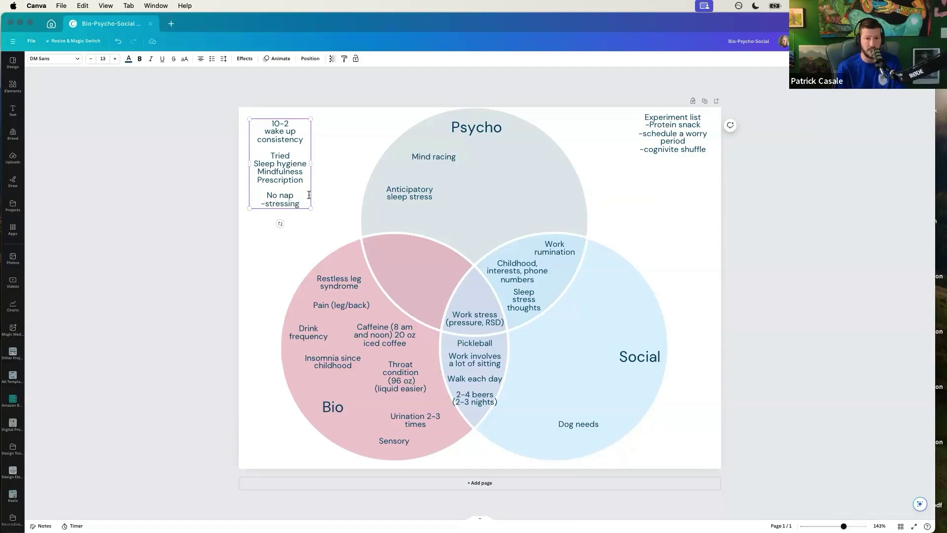
left_click(428, 196)
key("super+d")
left_click_drag(420, 195, 526, 155)
triple_click(525, 155)
type("Stressing wh")
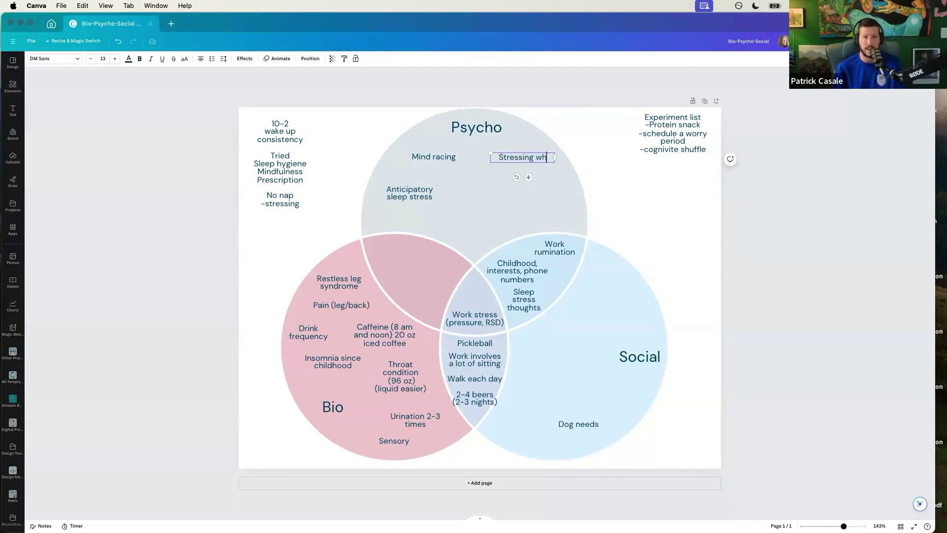
type("en wake up")
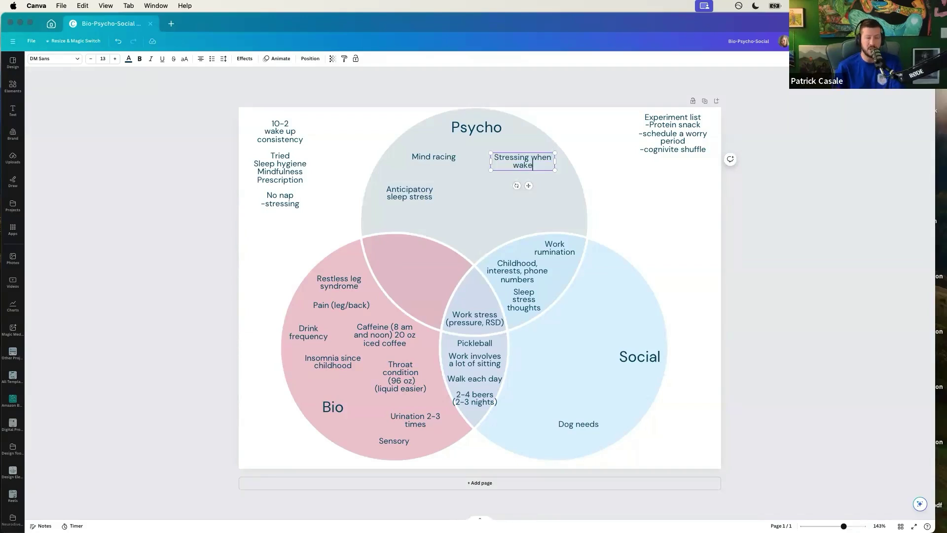
left_click(218, 253)
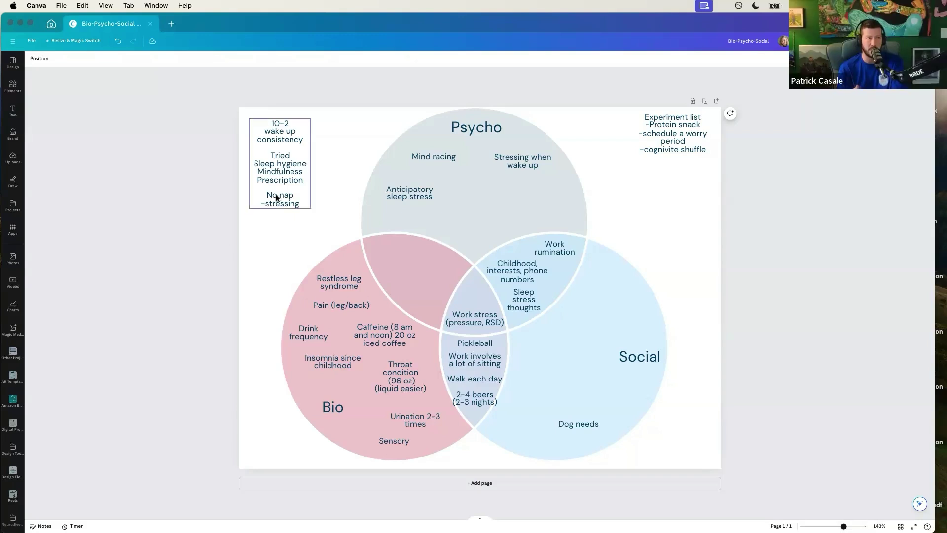
Duplicate the Stressing when wake up note down into the Bio circle
left_click(518, 164)
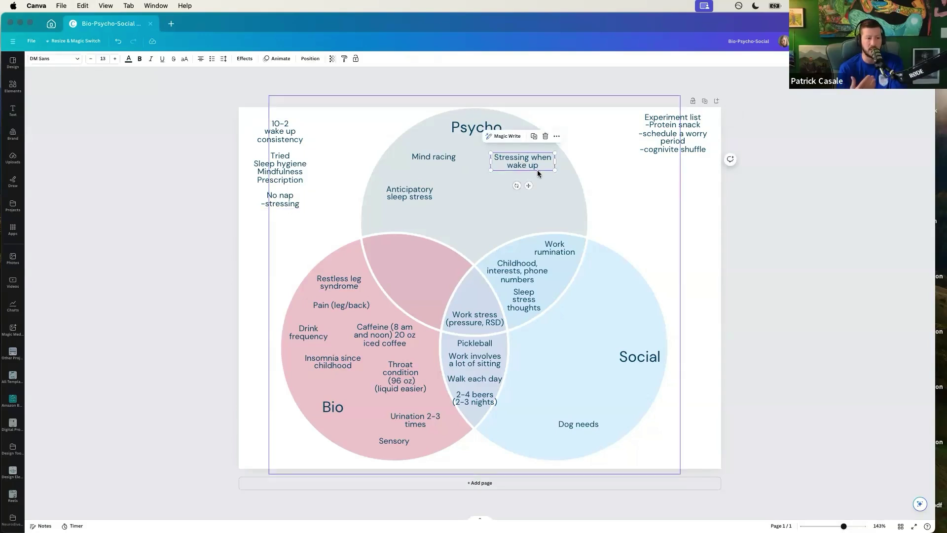
key("super+d")
left_click_drag(522, 164, 336, 377)
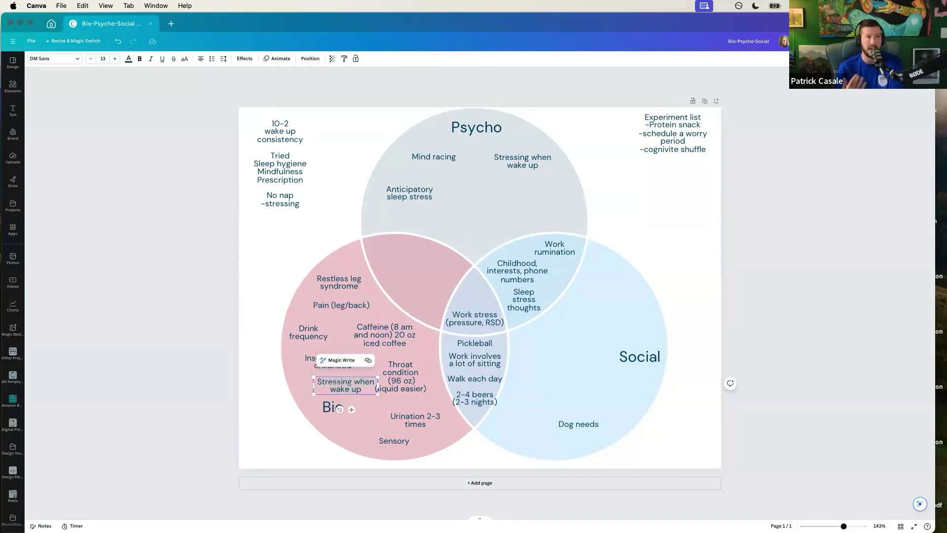
Retype the Bio copy as 'Wake up after 1 sleep cycle', narrowed to wrap onto two lines
double_click(335, 378)
type("Wake u")
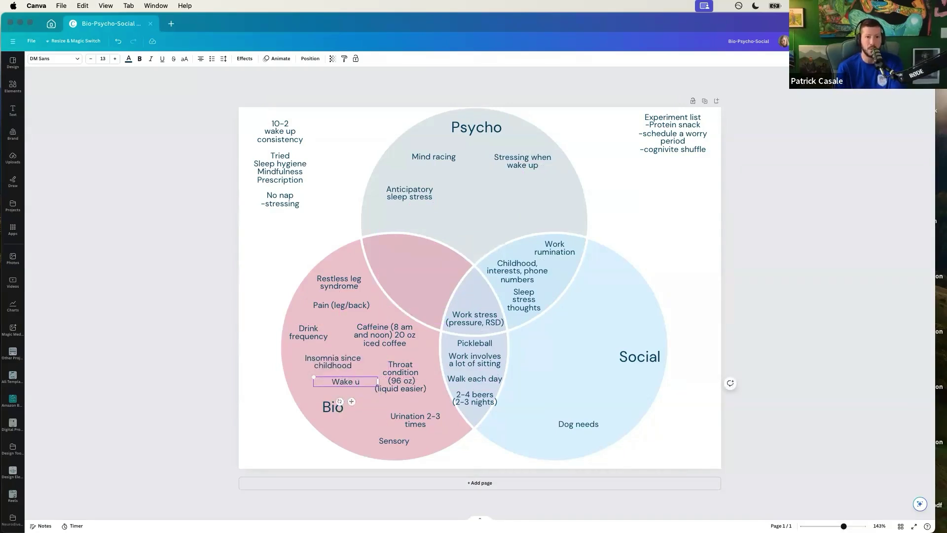
type("p afte")
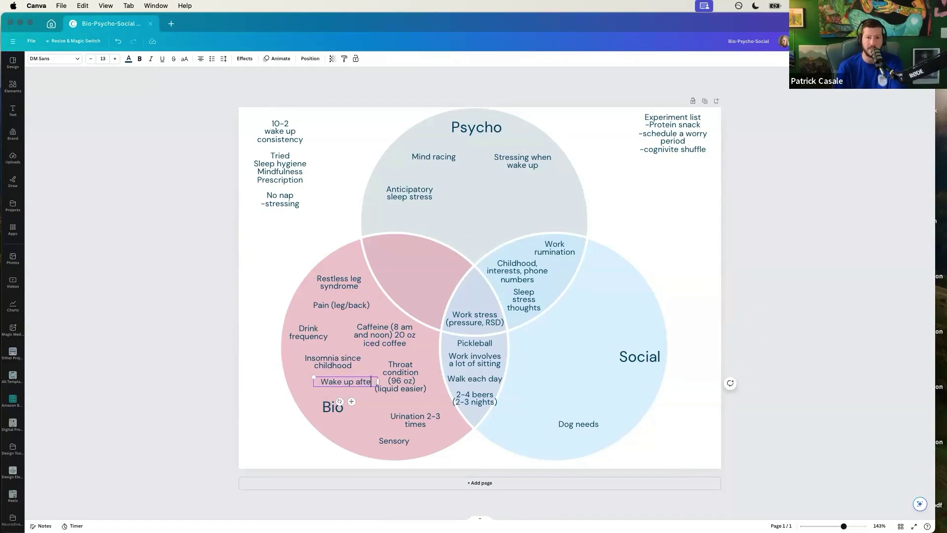
type("r 1 sleep ")
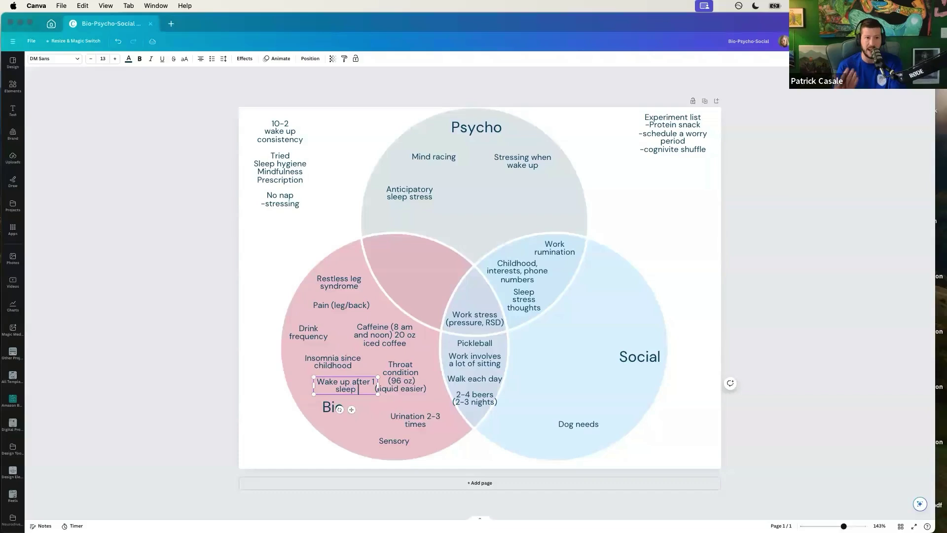
type("cycle")
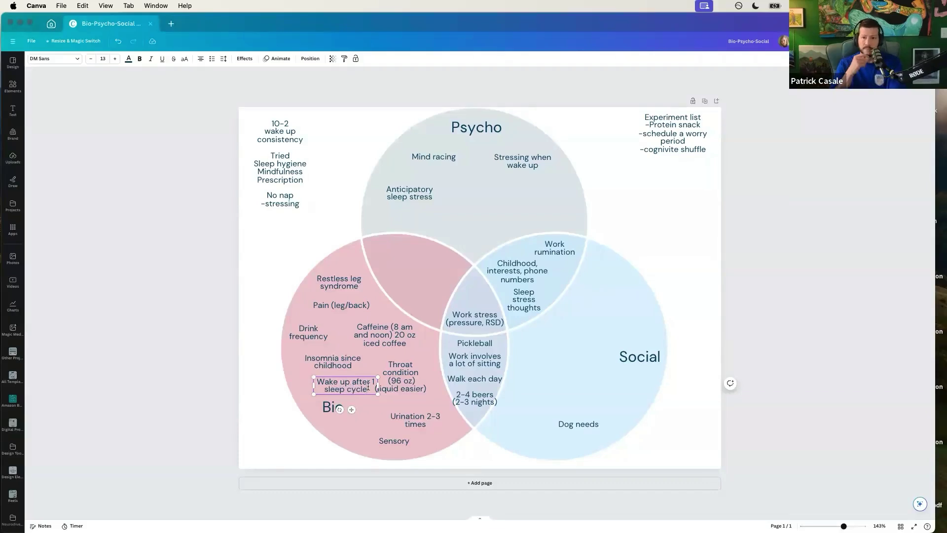
left_click_drag(377, 385, 369, 385)
left_click(246, 383)
Move the Bio heading lower and place the wake-up note under Insomnia since childhood
left_click(333, 408)
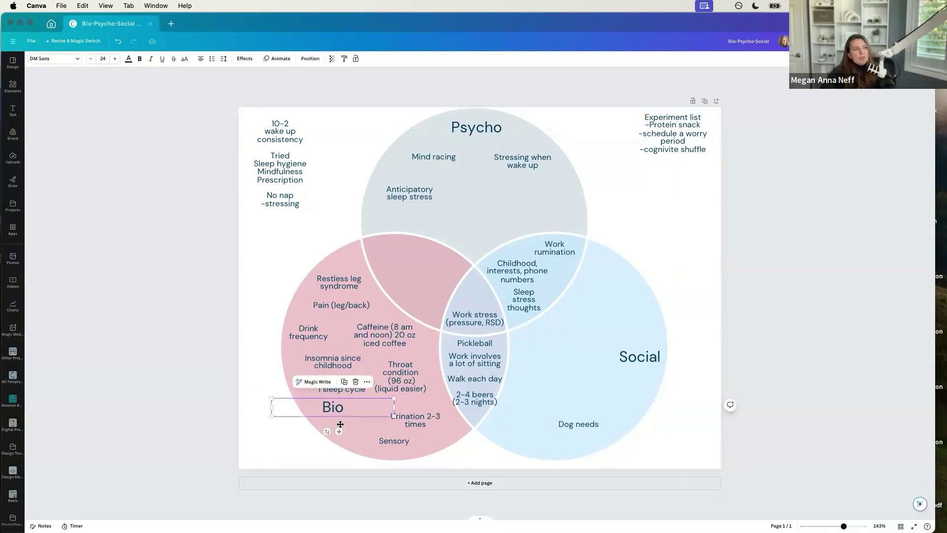
left_click_drag(333, 407, 339, 420)
left_click(327, 388)
left_click_drag(327, 388, 320, 392)
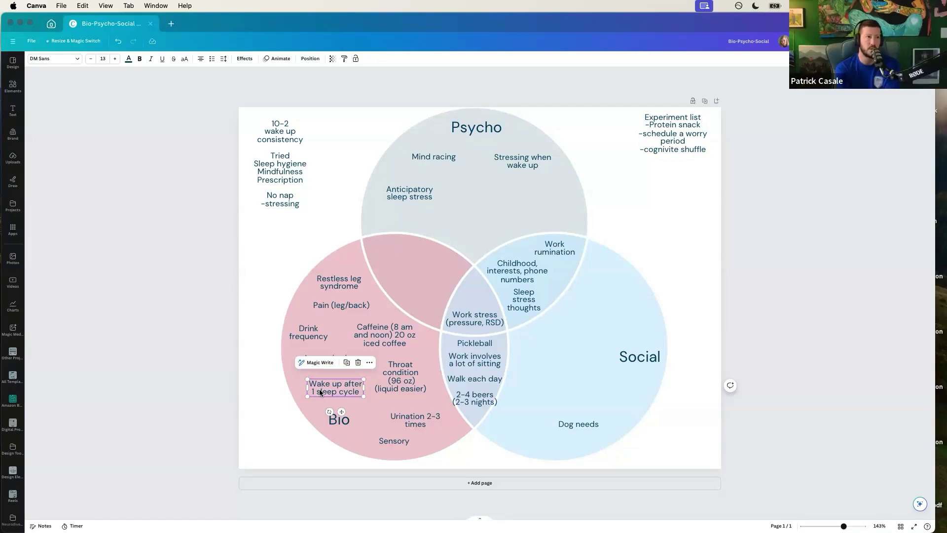
left_click(237, 369)
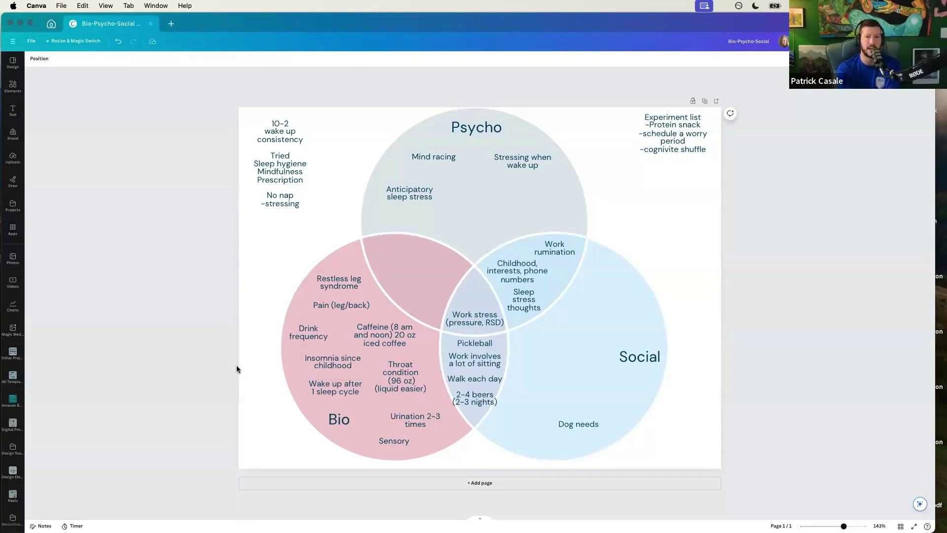
Append a '-sleep study' line below '-stressing' in the side notes
left_click(271, 206)
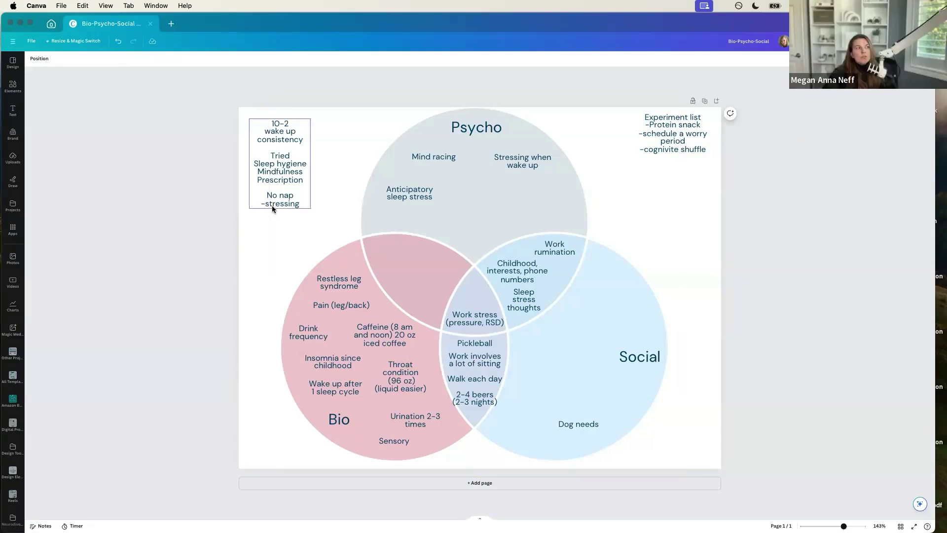
left_click(297, 203)
key("Return")
type("-sleep study")
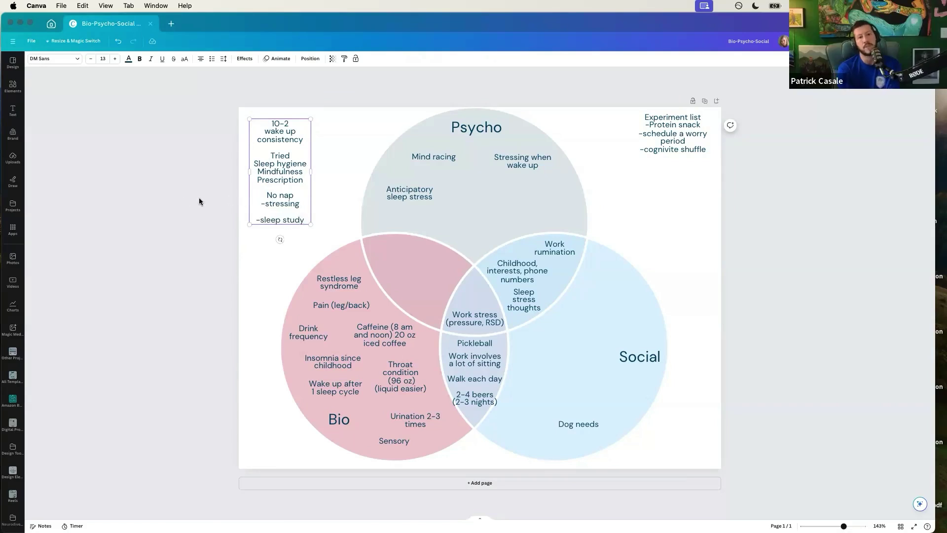
left_click(182, 198)
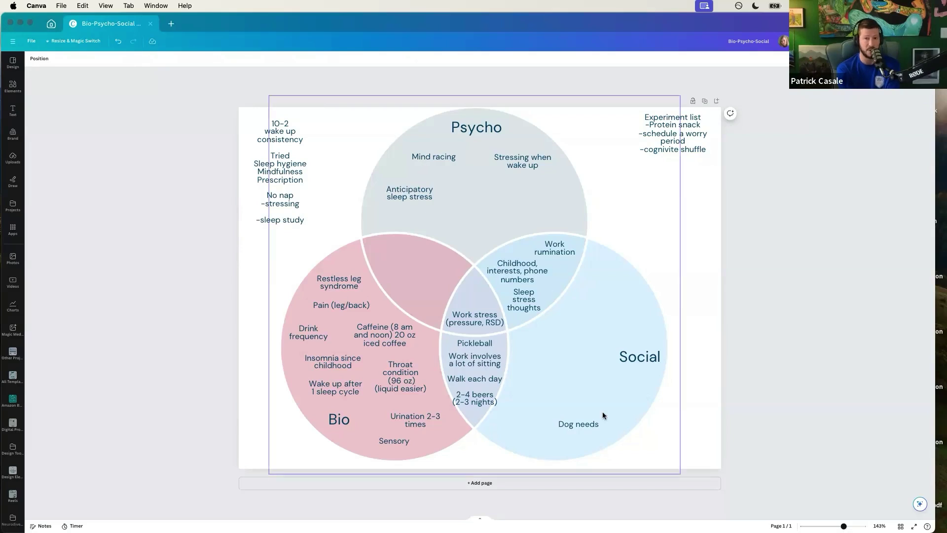
left_click(575, 424)
key("super+d")
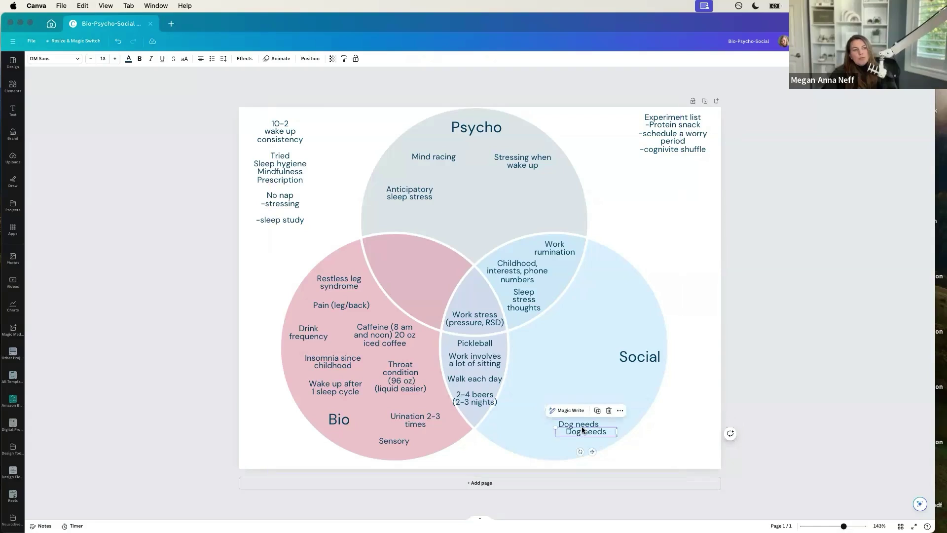
left_click_drag(582, 431, 546, 390)
double_click(546, 391)
type("Jet Le")
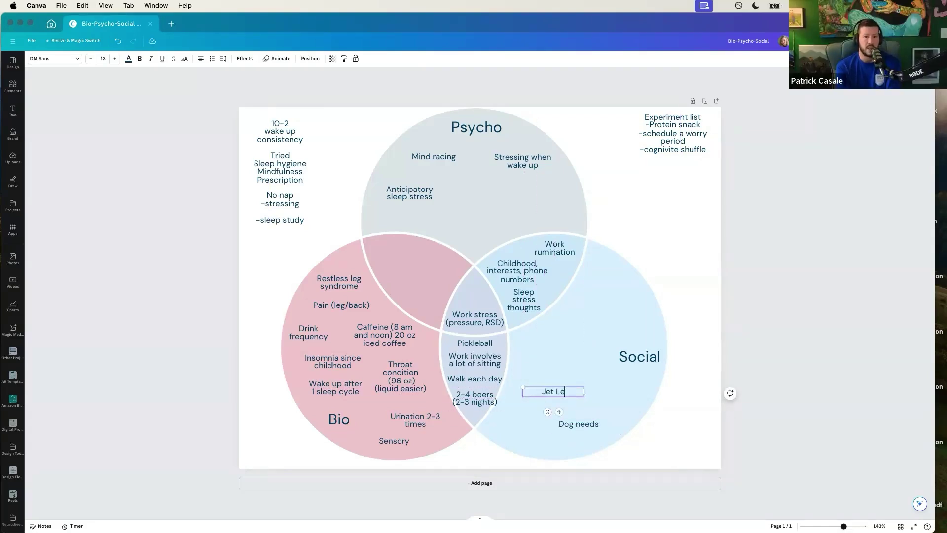
key("BackSpace")
type("ag")
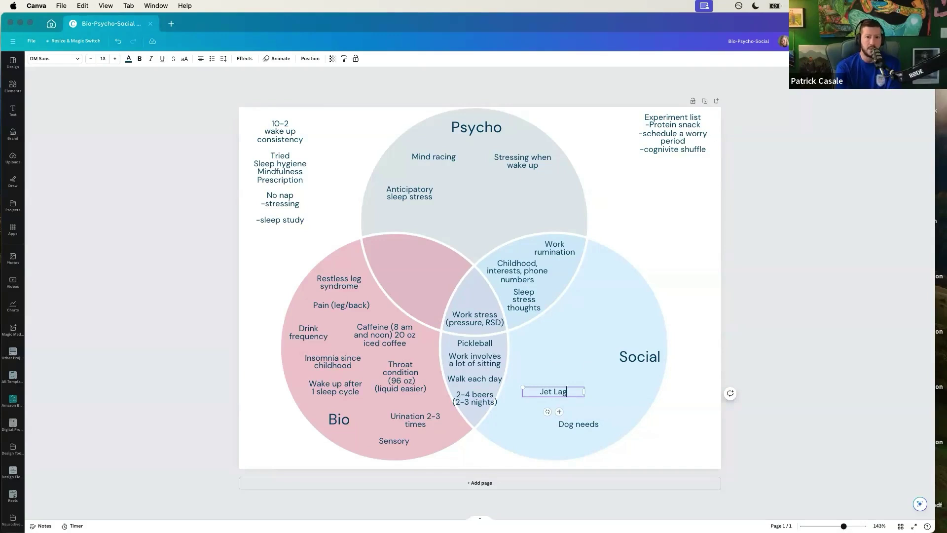
left_click(711, 424)
left_click_drag(565, 393, 584, 428)
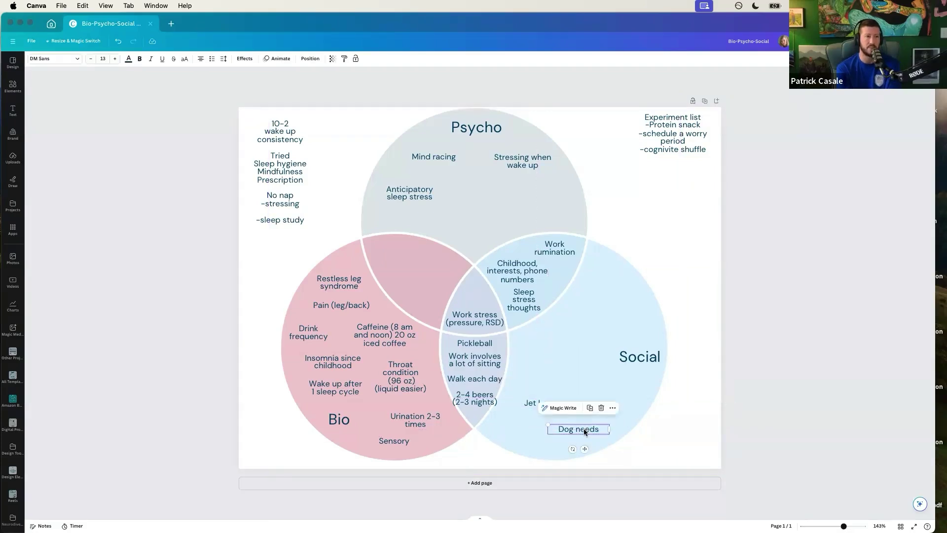
left_click(693, 451)
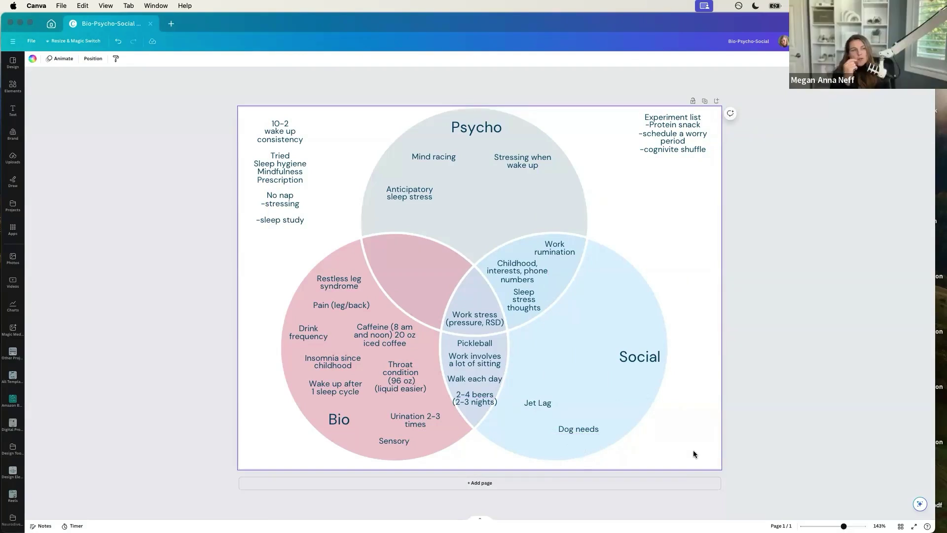
Copy Jet Lag as a 'Running retreats' note in Social, and move Jet Lag under 2-4 beers
left_click(544, 404)
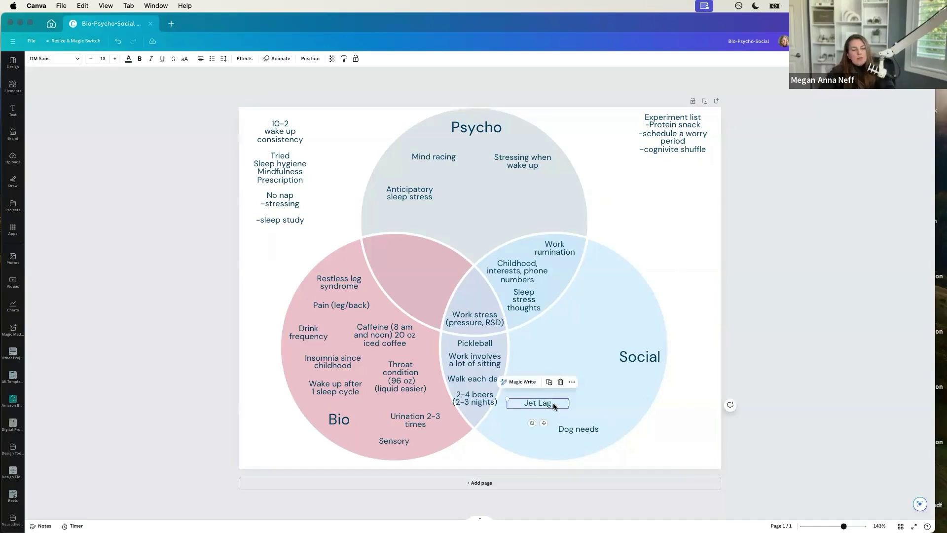
left_click_drag(542, 406, 542, 377)
double_click(543, 376)
type("Running retreats")
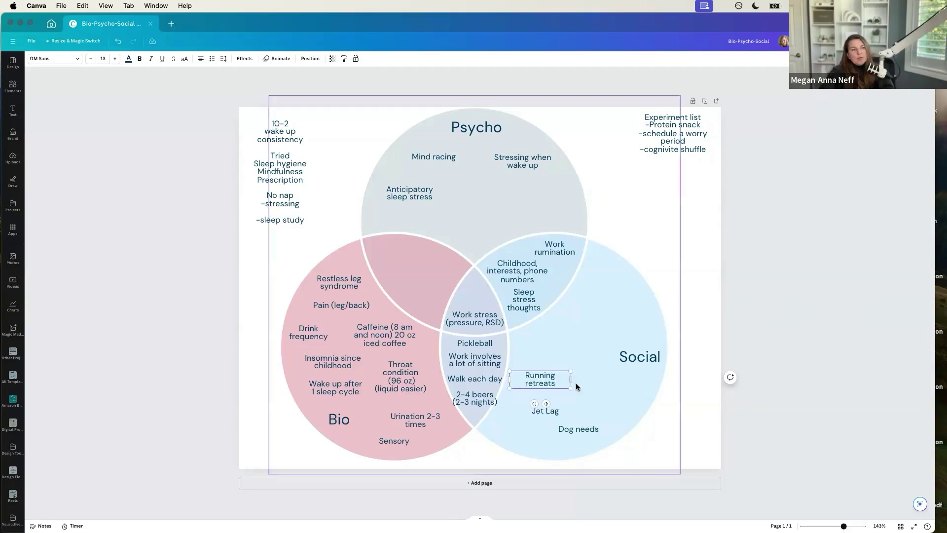
left_click(683, 432)
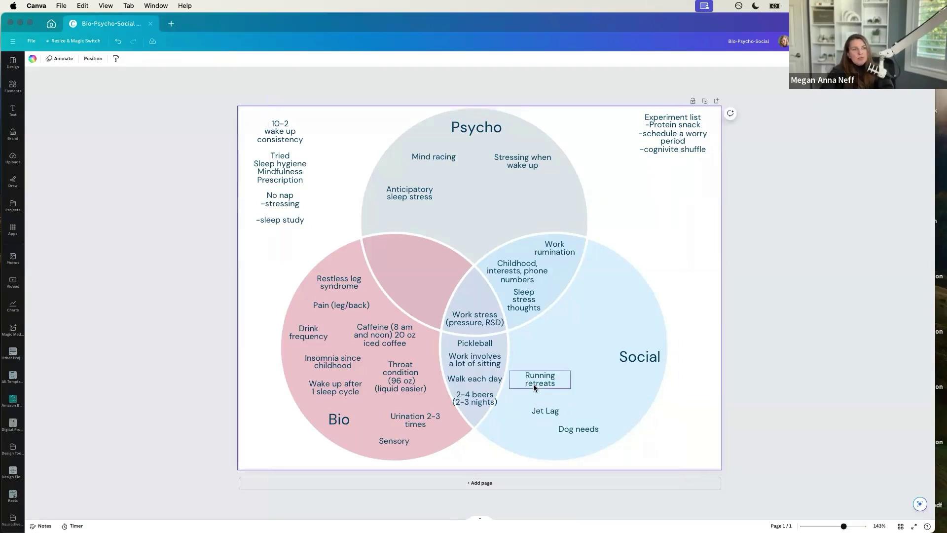
left_click_drag(535, 384, 469, 417)
left_click(252, 429)
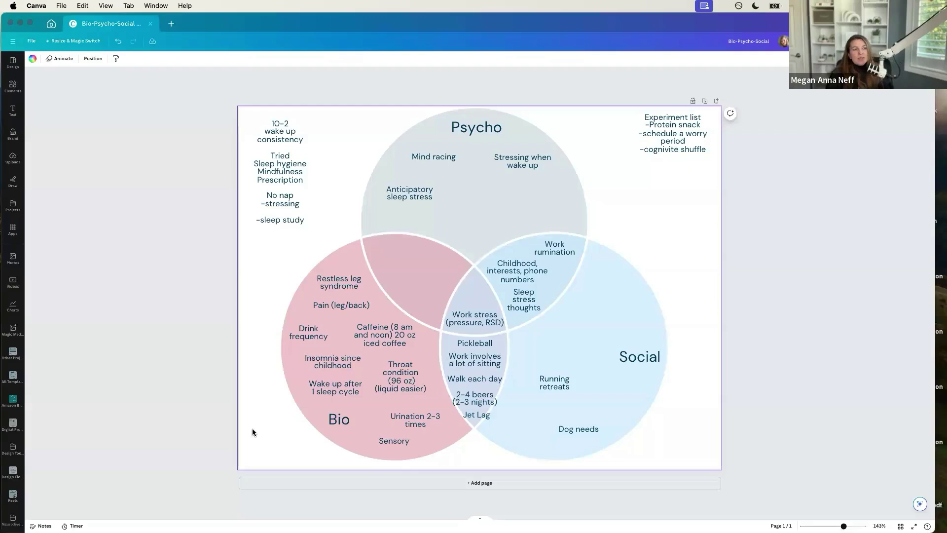
Place the Jet Lag note in the central three-way overlap just above Work stress
left_click(466, 413)
left_click_drag(467, 413, 466, 295)
left_click(186, 367)
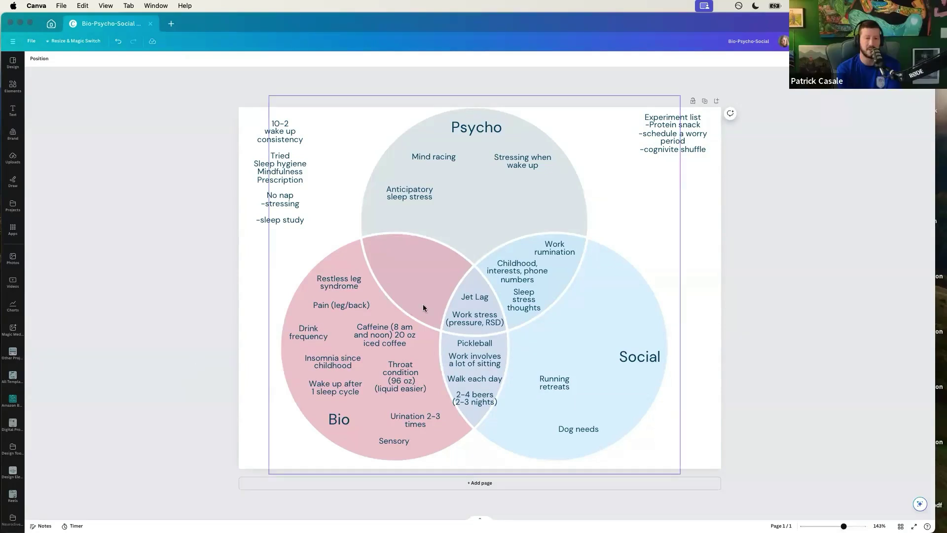
left_click(471, 297)
left_click_drag(472, 297, 469, 302)
left_click(208, 336)
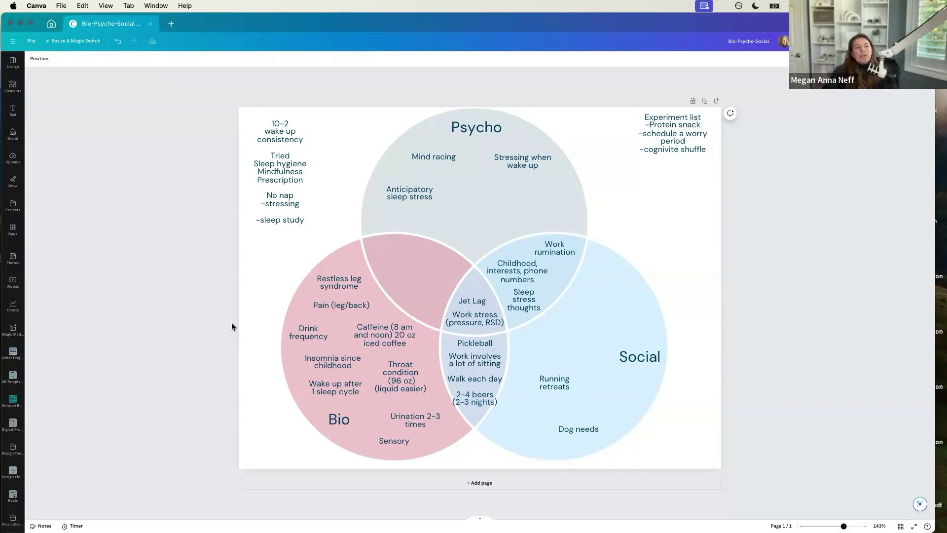
Shift Running retreats lower-left in the Social circle and nudge the left notes column up
left_click_drag(549, 386, 528, 414)
left_click(275, 192)
left_click_drag(276, 192, 276, 189)
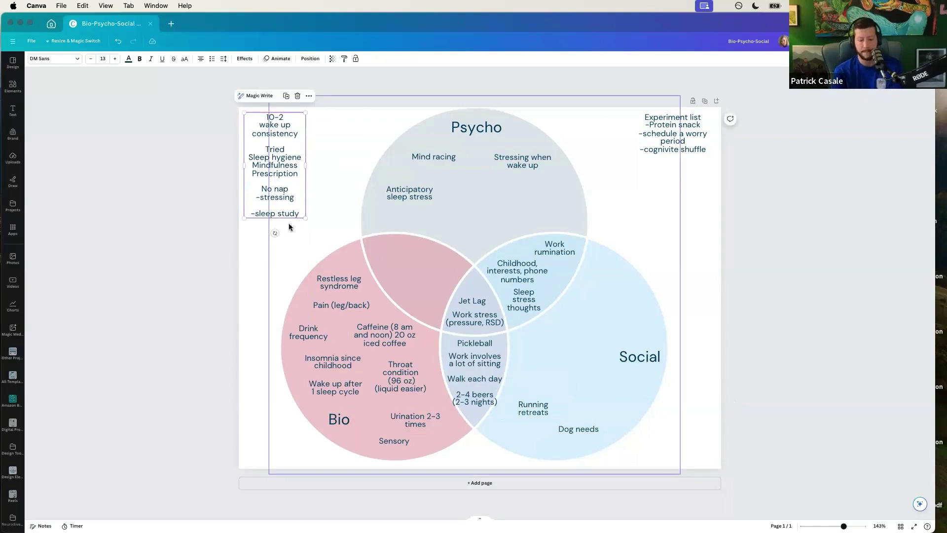
left_click(220, 153)
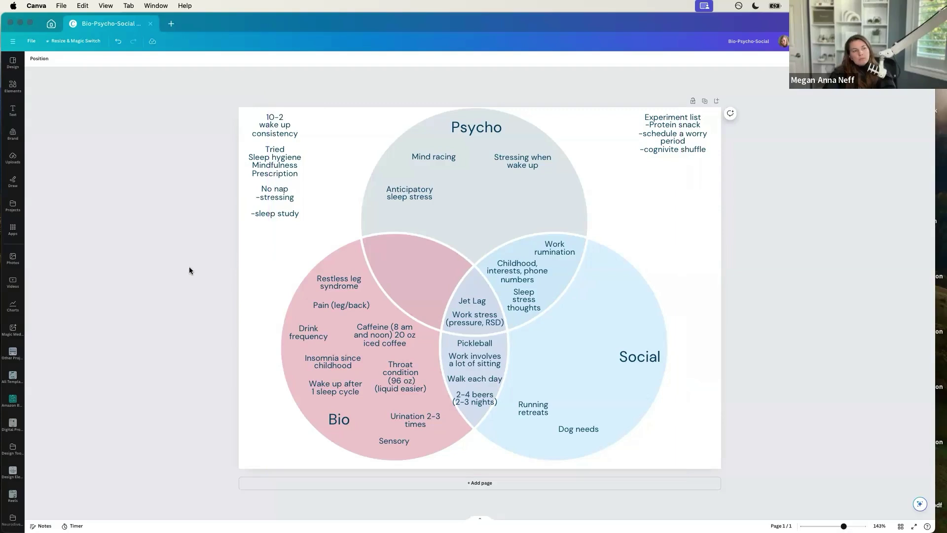
left_click(544, 413)
Duplicate Running retreats just above itself and retype it as 'Sleep apnea machine, dogs'
left_click_drag(544, 413, 536, 378)
double_click(536, 378)
key("super+a")
type("Sleep")
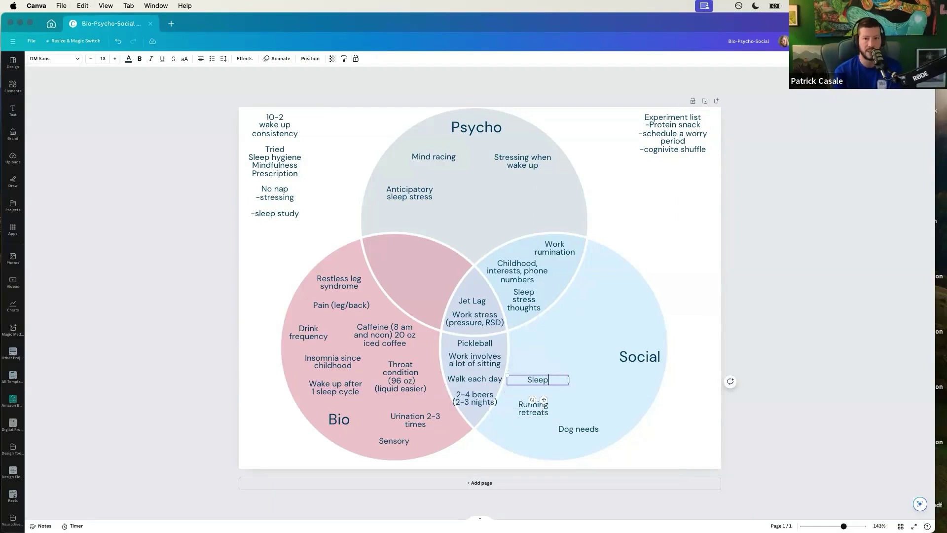
type(" a")
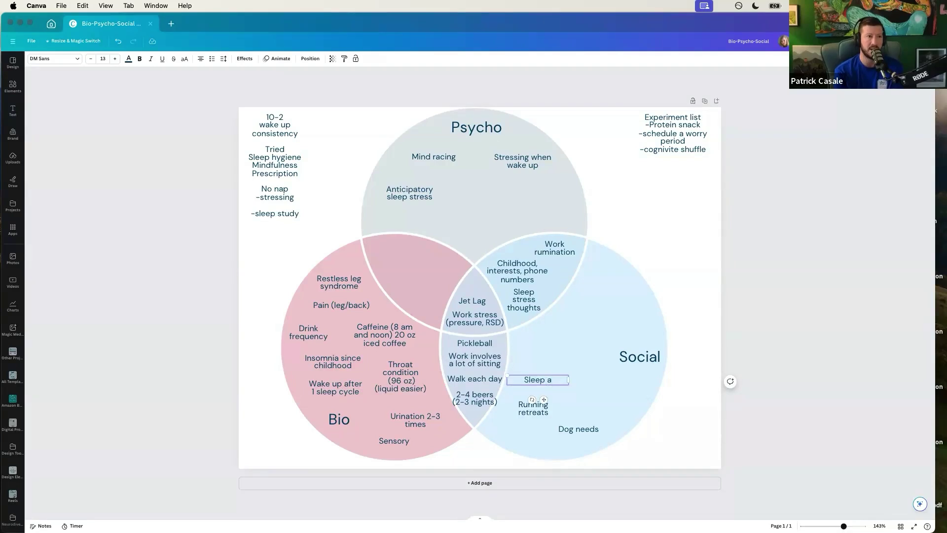
type("pnea ma")
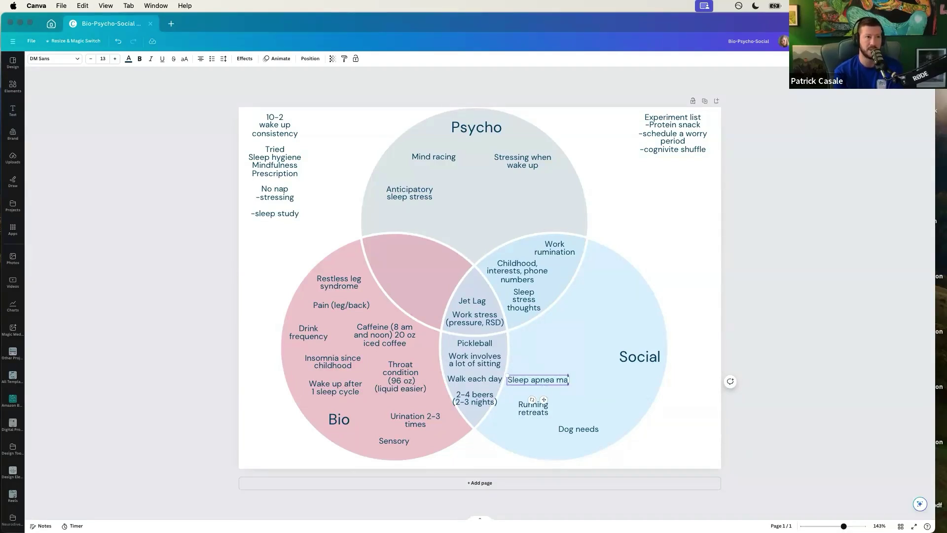
type("chine, dog")
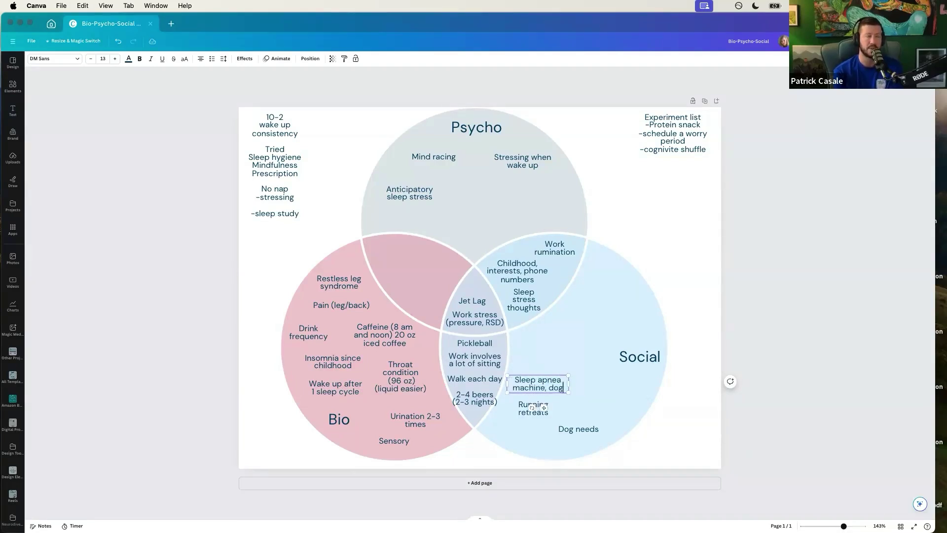
type("s")
left_click(721, 428)
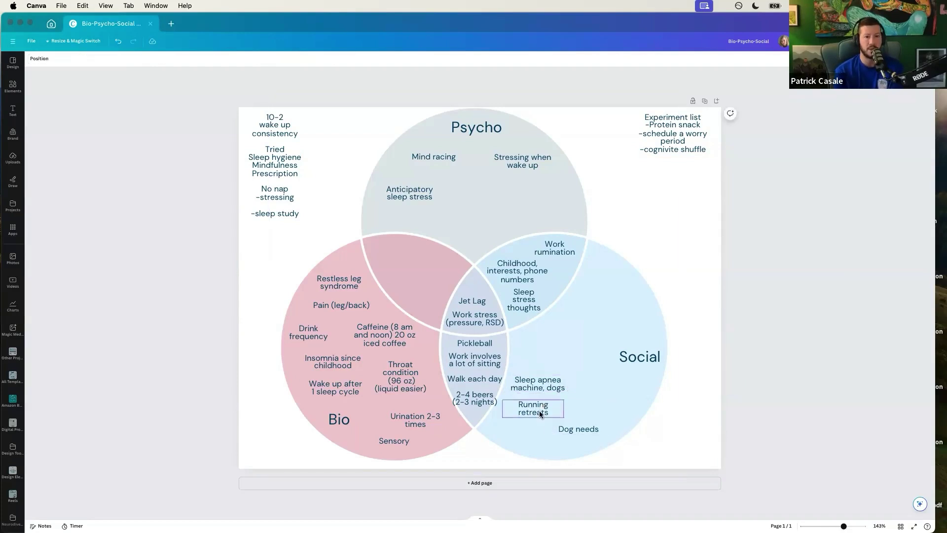
Move Running retreats down beside Dog needs and nudge the Sleep apnea note slightly right and down
left_click_drag(537, 414, 532, 439)
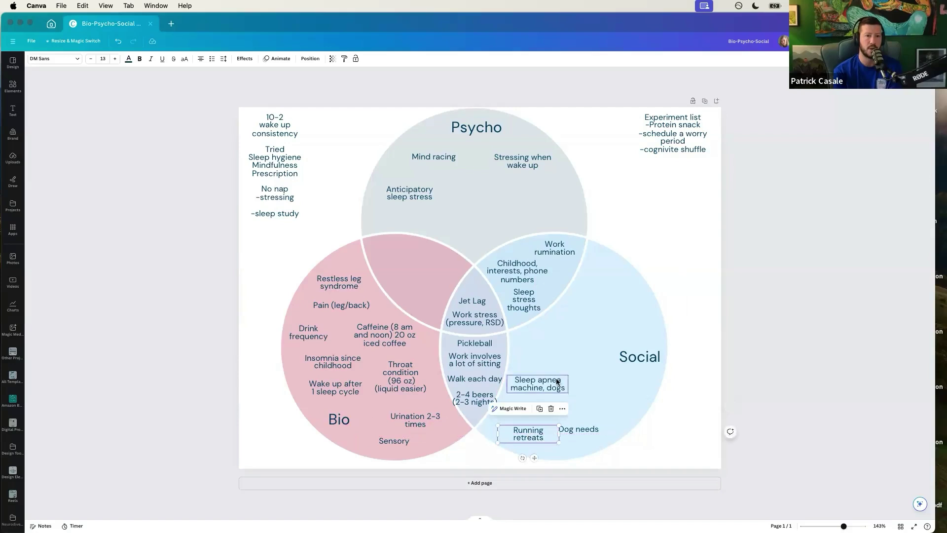
left_click_drag(556, 381, 565, 388)
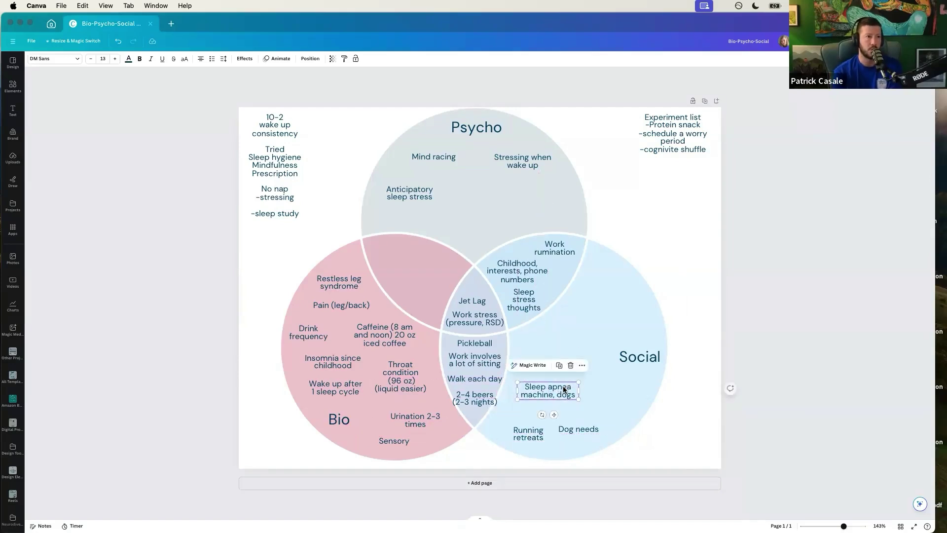
left_click(248, 388)
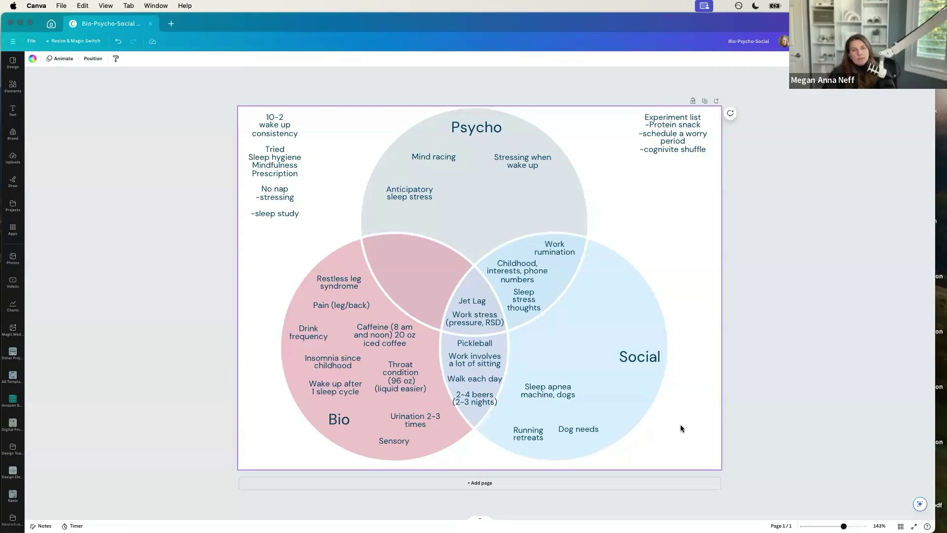
left_click(555, 402)
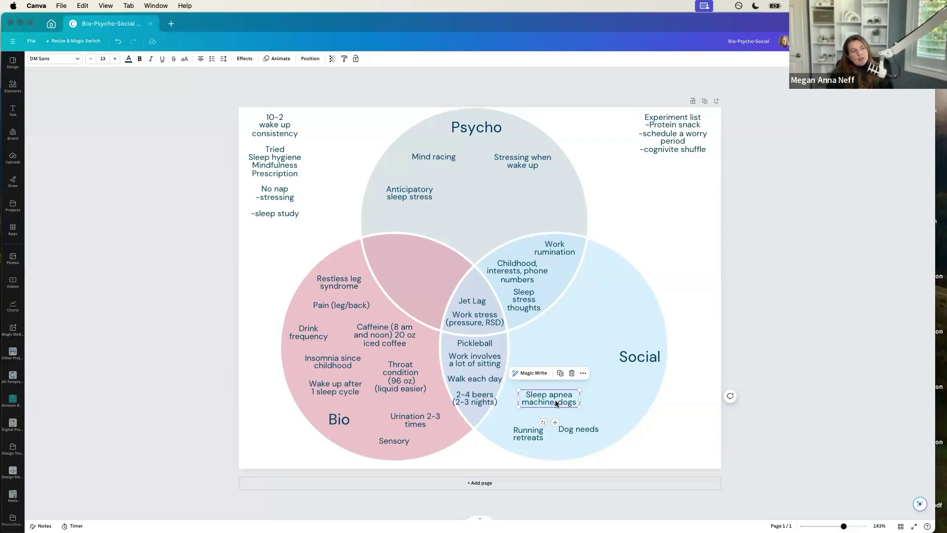
left_click(703, 437)
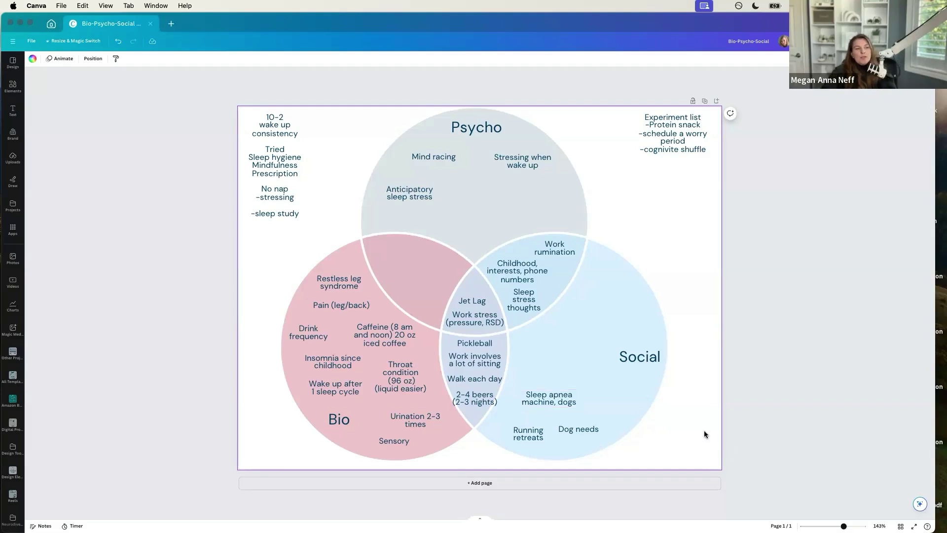
left_click(560, 405)
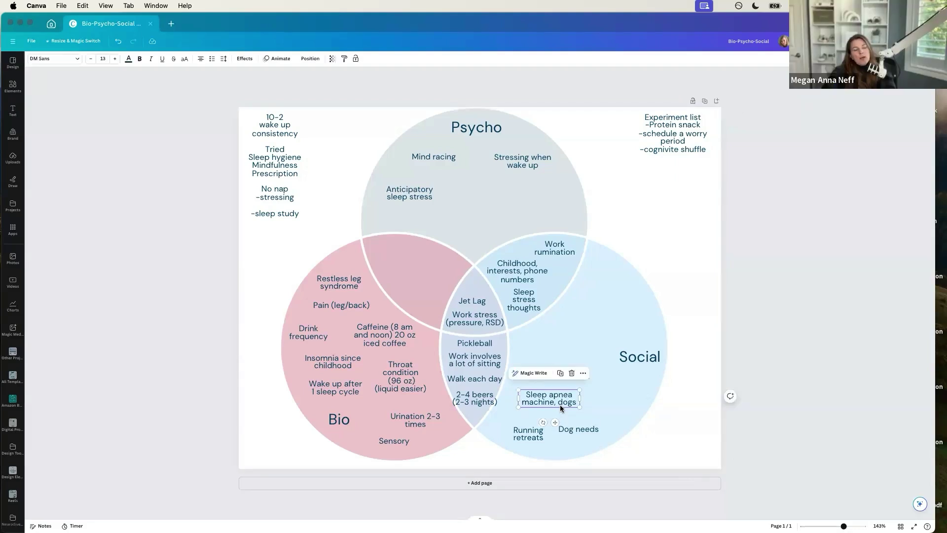
left_click(721, 441)
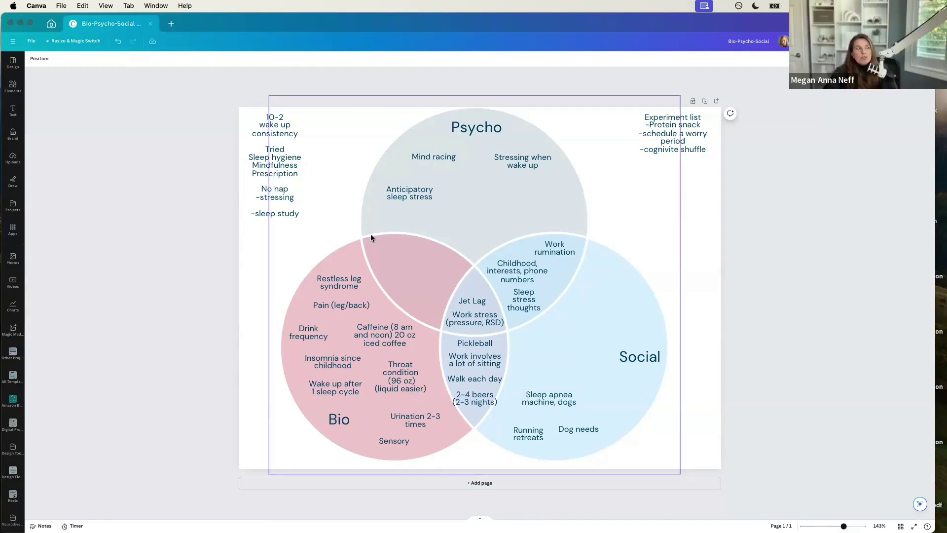
left_click(288, 201)
Add a '-reading helps' line under '-sleep study' in the left notes box
left_click(288, 201)
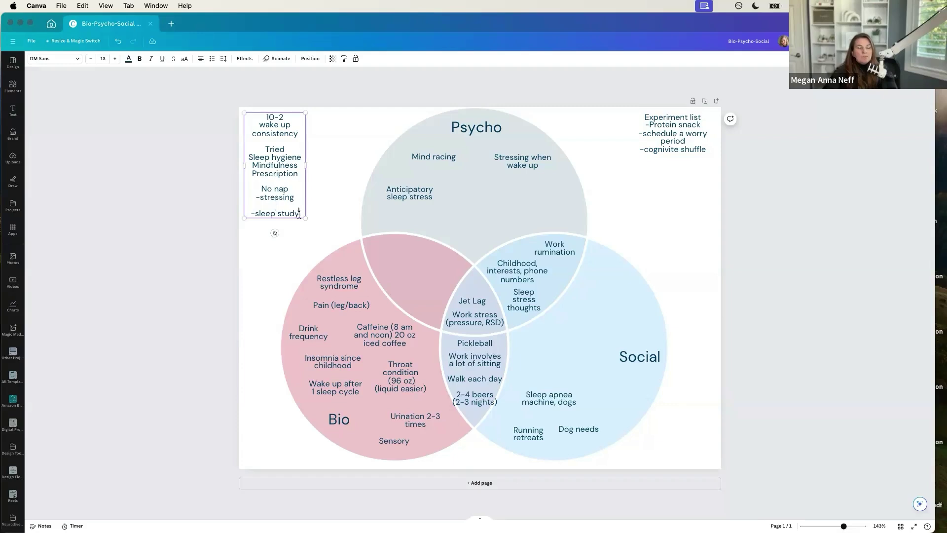
left_click(299, 214)
key("Return")
type("-readi")
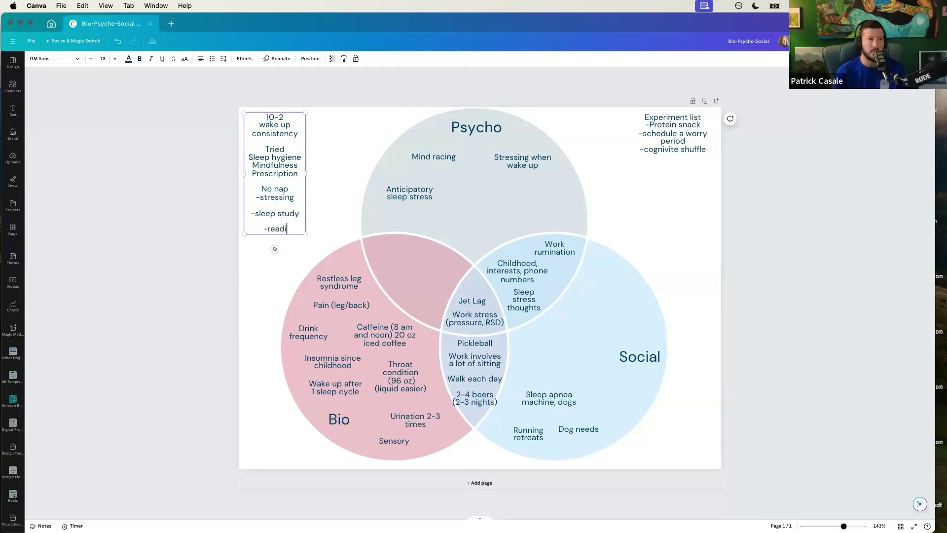
type("ng helps")
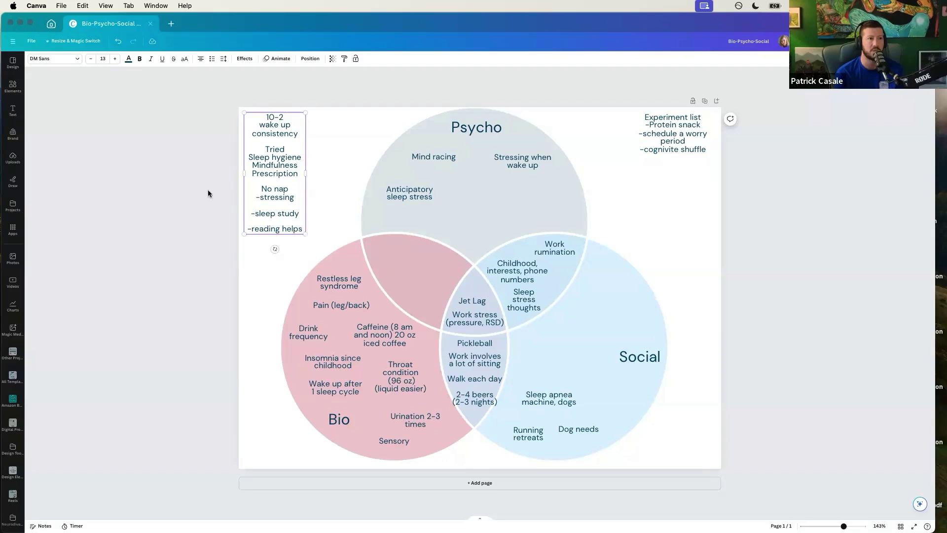
left_click(169, 159)
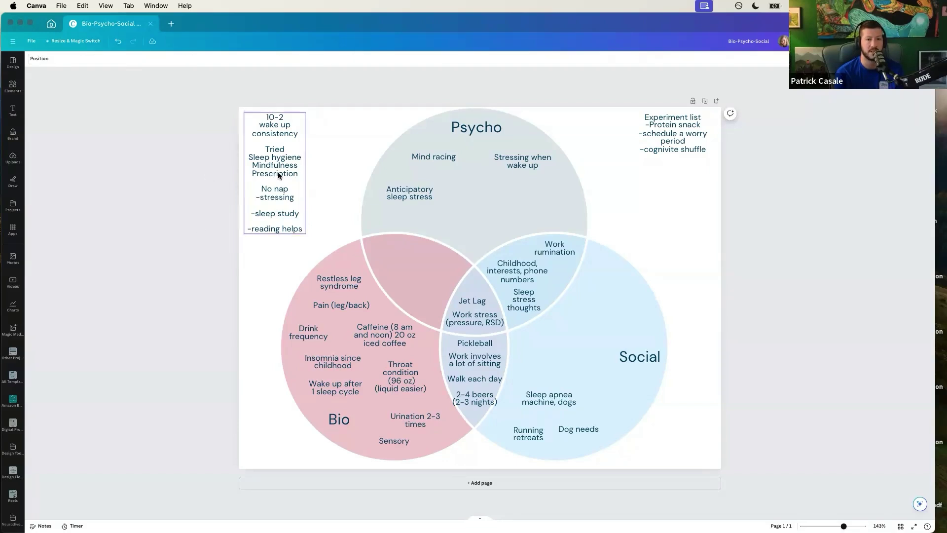
Copy the Anticipatory sleep stress note, move the copy right, and type 'Anxiety (breaking in)'
left_click(407, 193)
key("super+c")
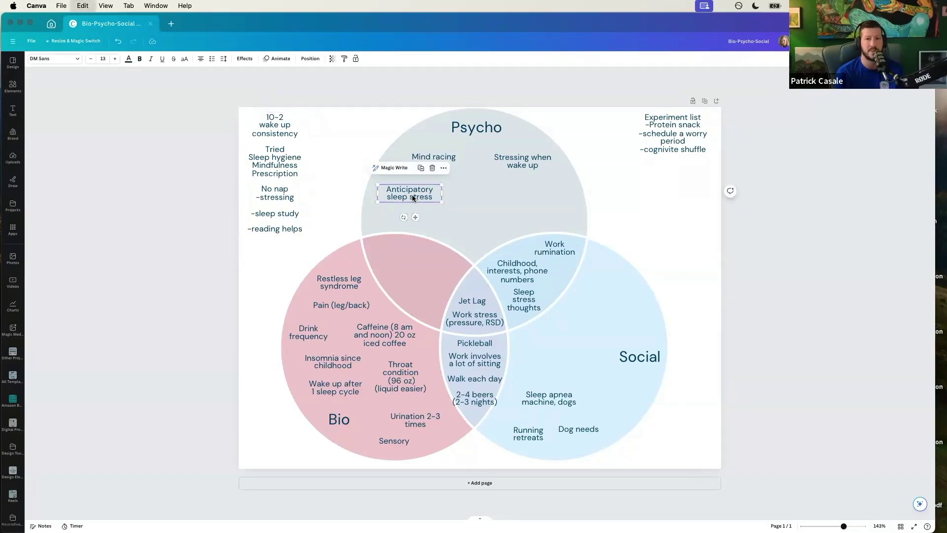
key("super+v")
left_click_drag(405, 188, 488, 188)
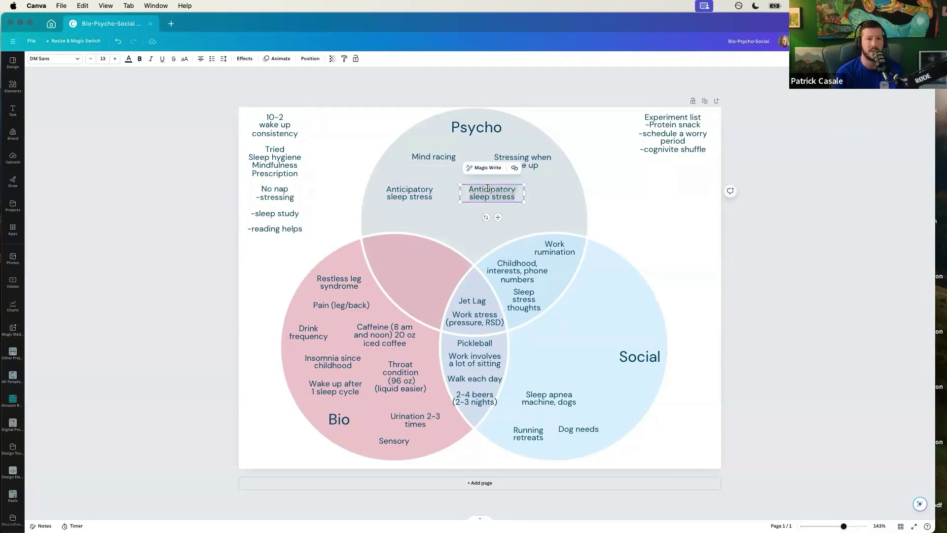
type("Anxiety")
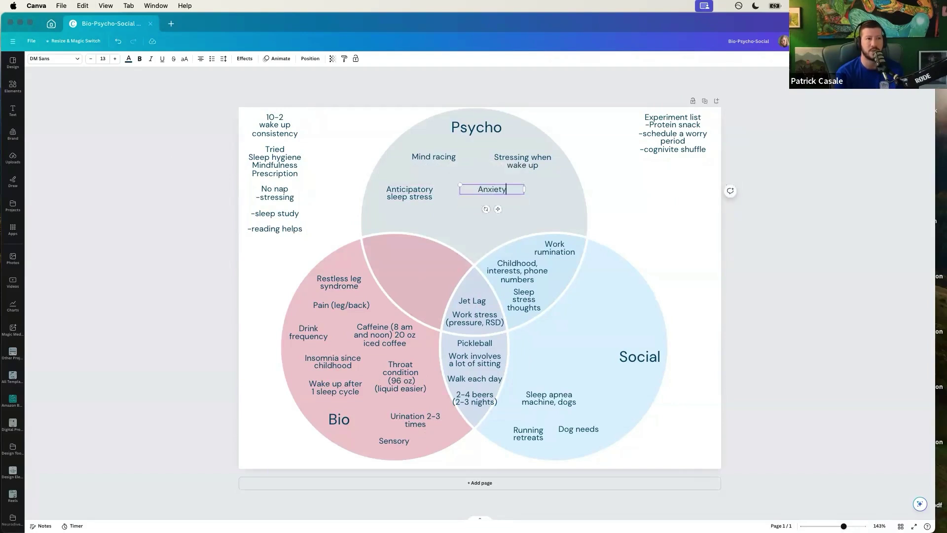
type(" (breaking")
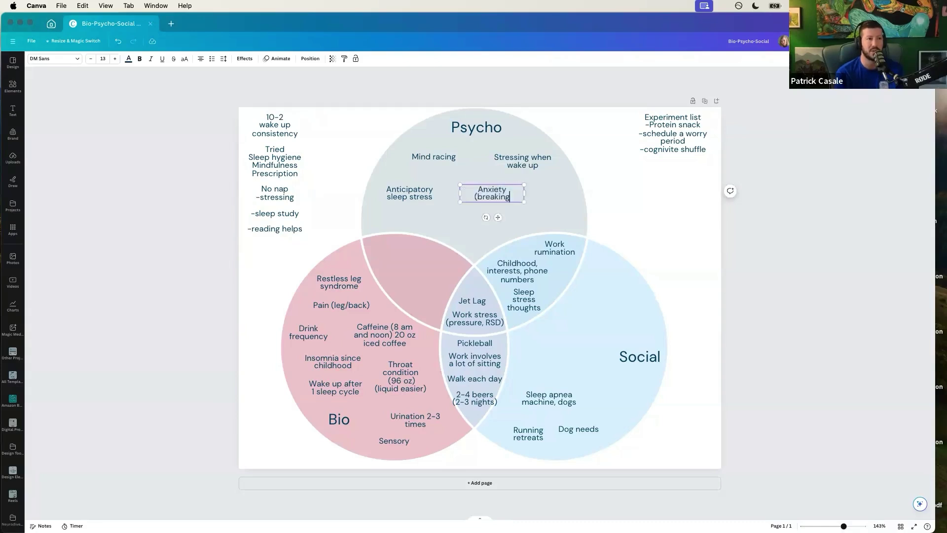
type(" in")
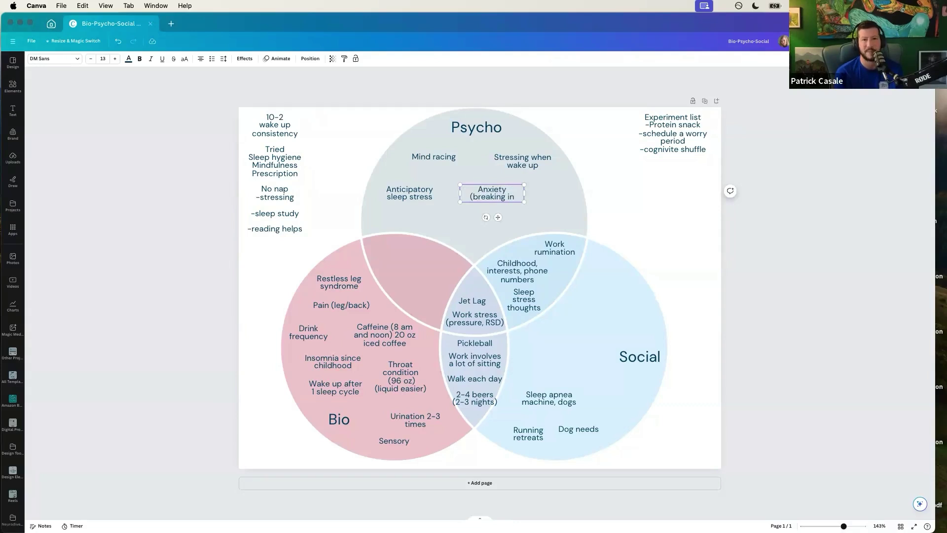
type(")")
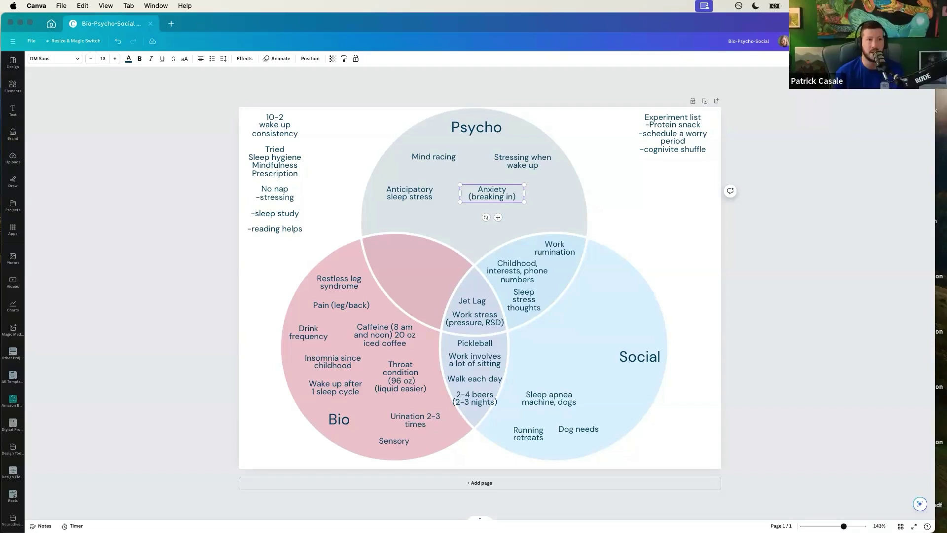
Duplicate the Anxiety note below it, retype it as 'Existential release of control', and widen it to two lines
left_click(212, 271)
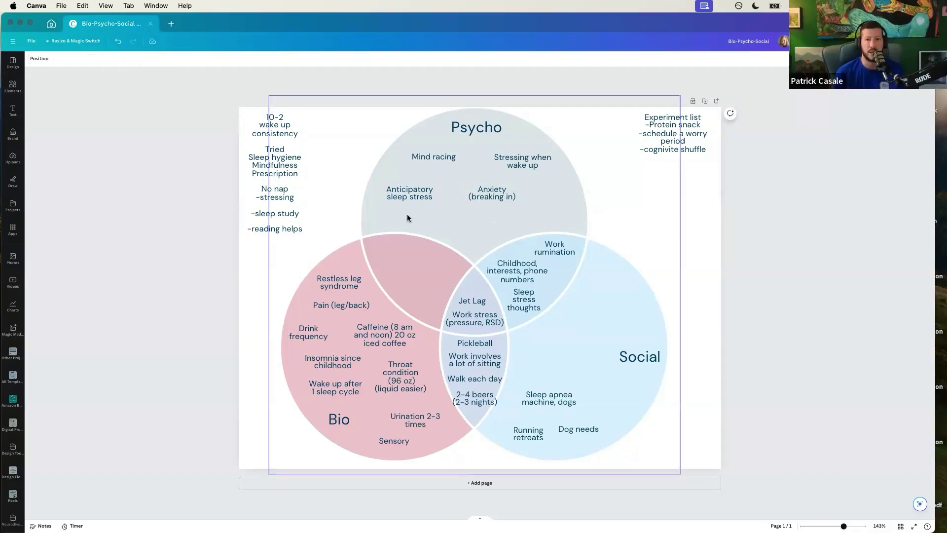
left_click(486, 193)
key("super+d")
left_click_drag(487, 200, 458, 222)
key("Return")
key("BackSpace")
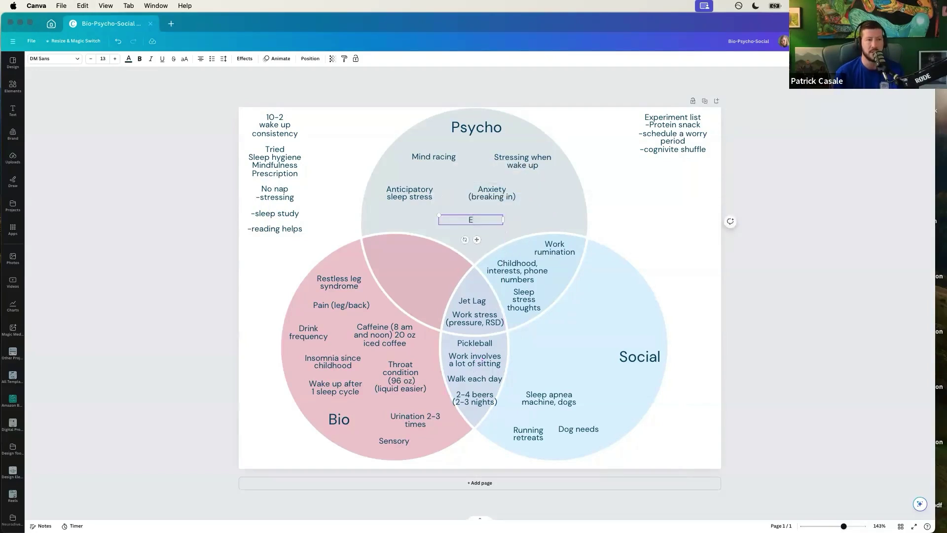
type("Existential")
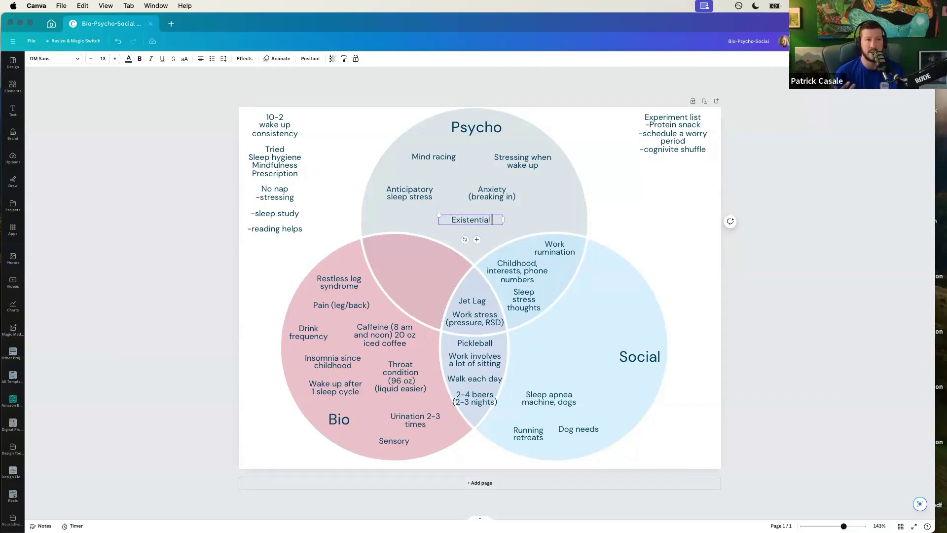
type(" release")
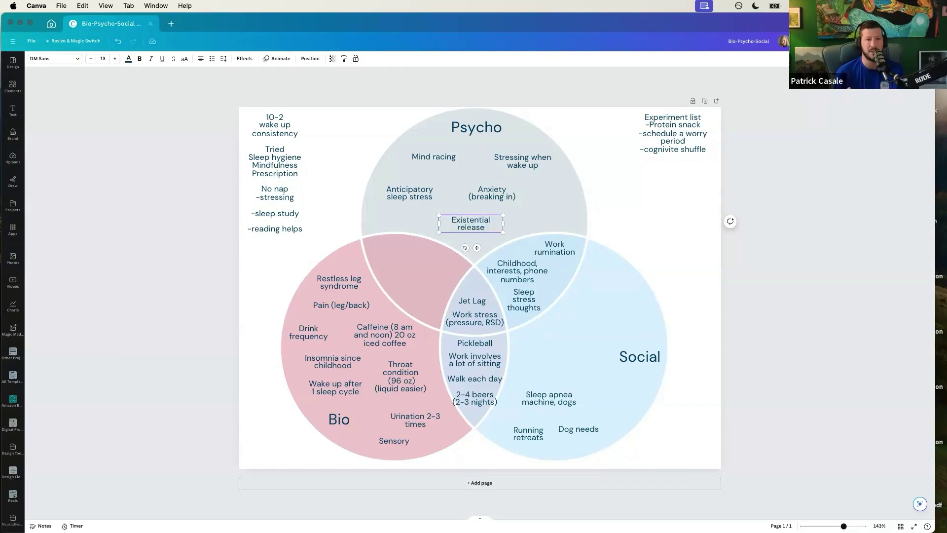
type(" of control")
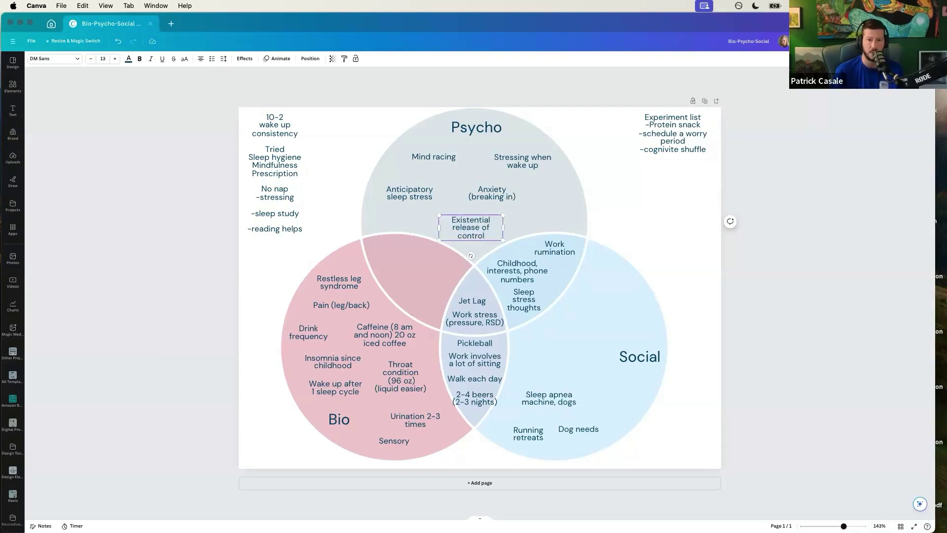
left_click_drag(503, 226, 513, 225)
left_click(163, 250)
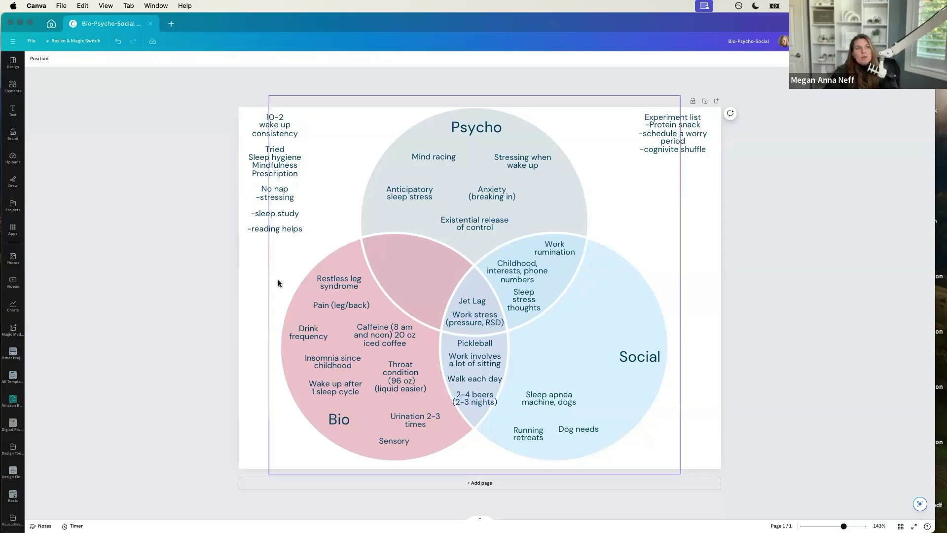
Duplicate the Existential release note above Jet Lag and change it to 'SNS' / 'dominant' on two lines
left_click(496, 217)
key("super+d")
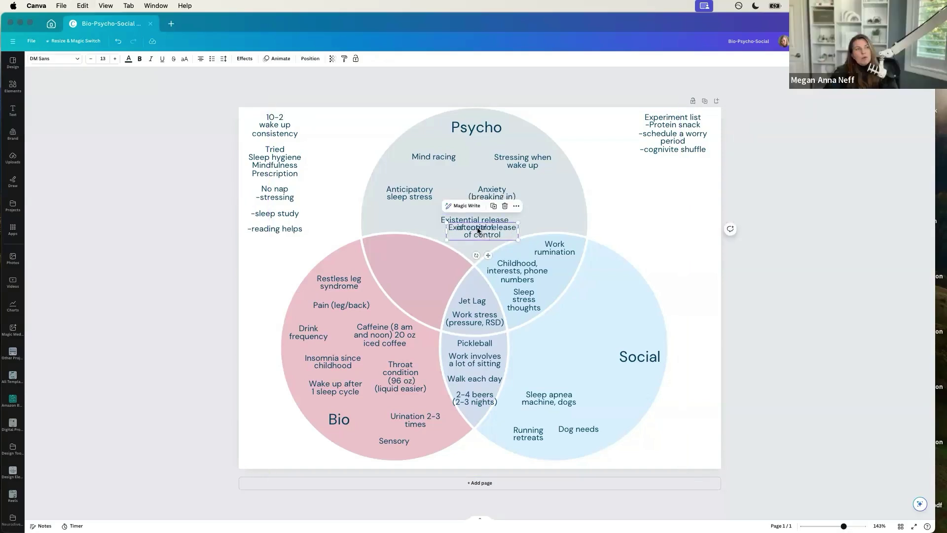
left_click_drag(478, 235, 468, 283)
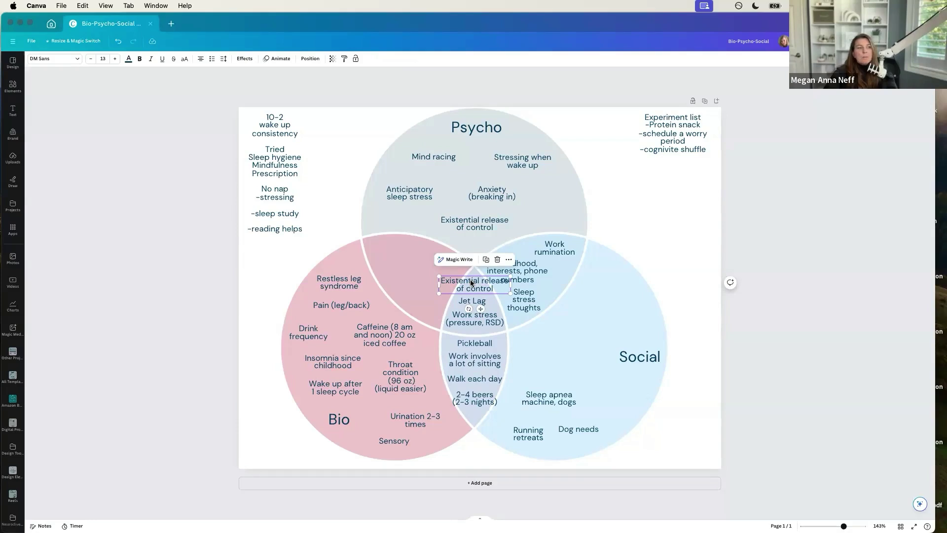
left_click(471, 281)
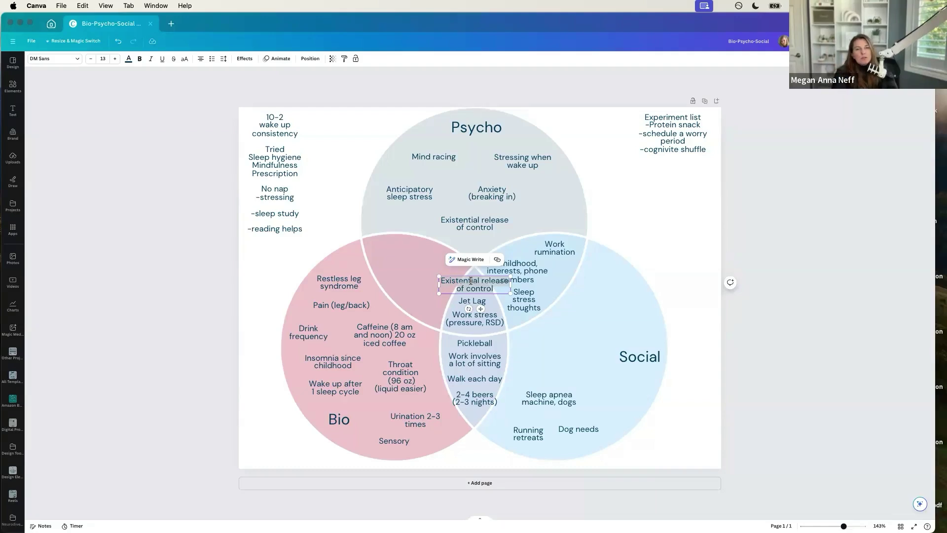
key("ctrl+a")
type("SNS")
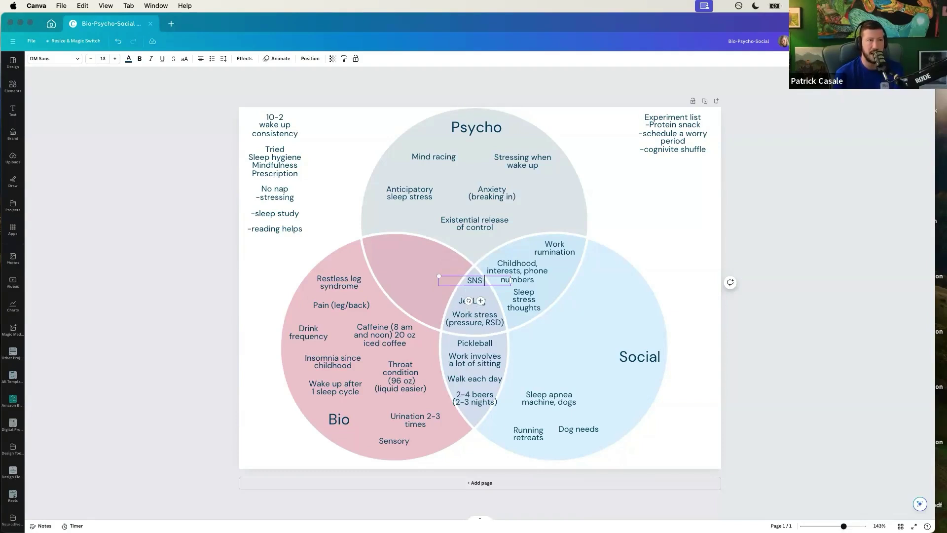
key("Return")
type("dominant")
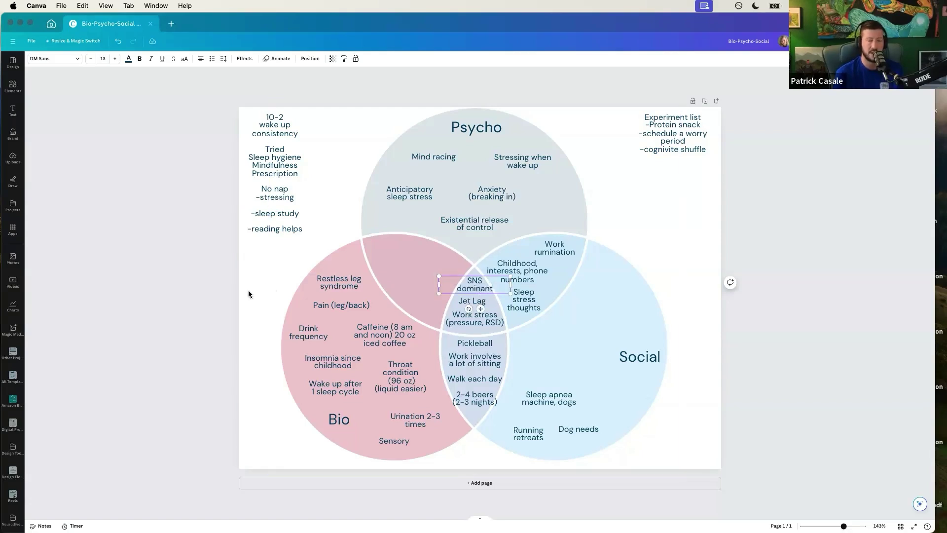
left_click(231, 294)
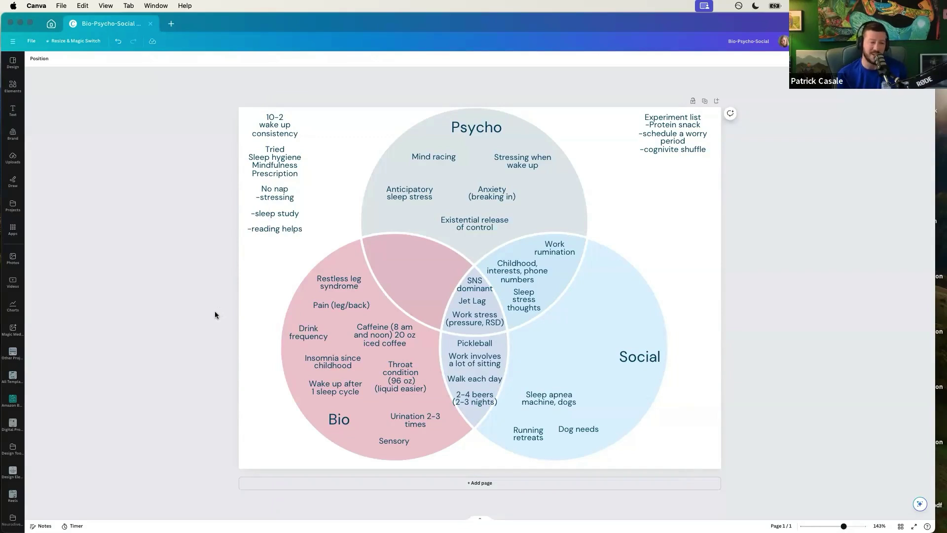
Copy the Sleep apnea note higher in the Social circle and type 'Night terrors'
left_click(549, 402)
left_click_drag(549, 403, 548, 343)
type("Night terrors")
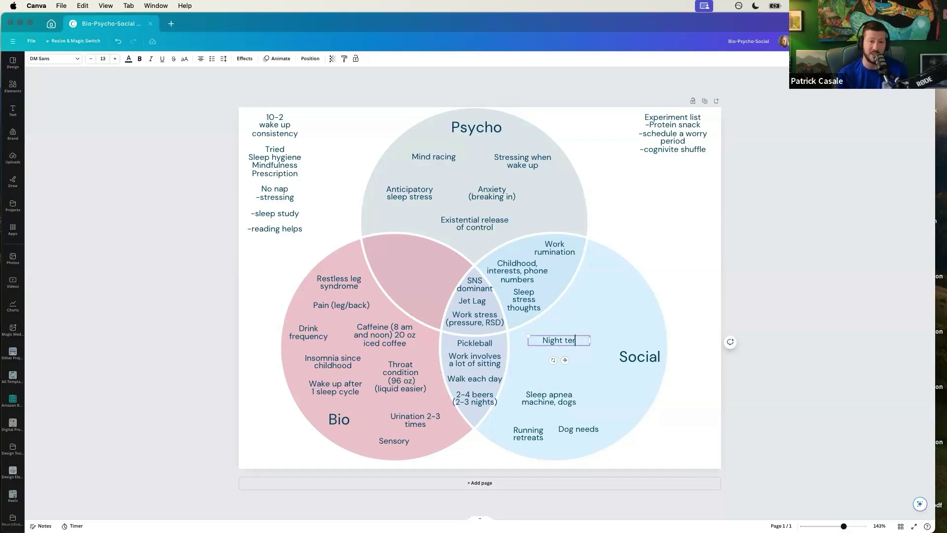
Move the Sleep apnea machine, dogs note up and right beneath Night terrors
left_click(524, 405)
left_click_drag(544, 405, 553, 389)
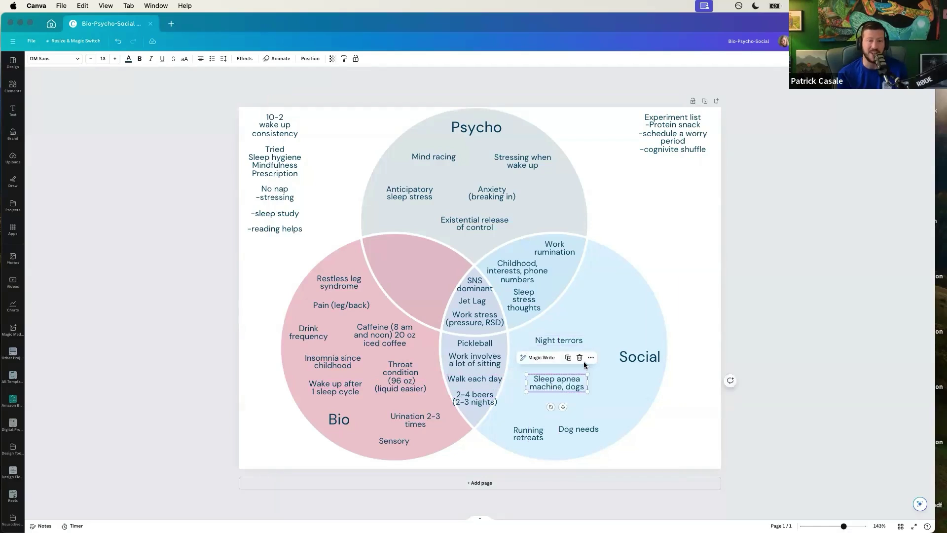
left_click(552, 339)
left_click(552, 339)
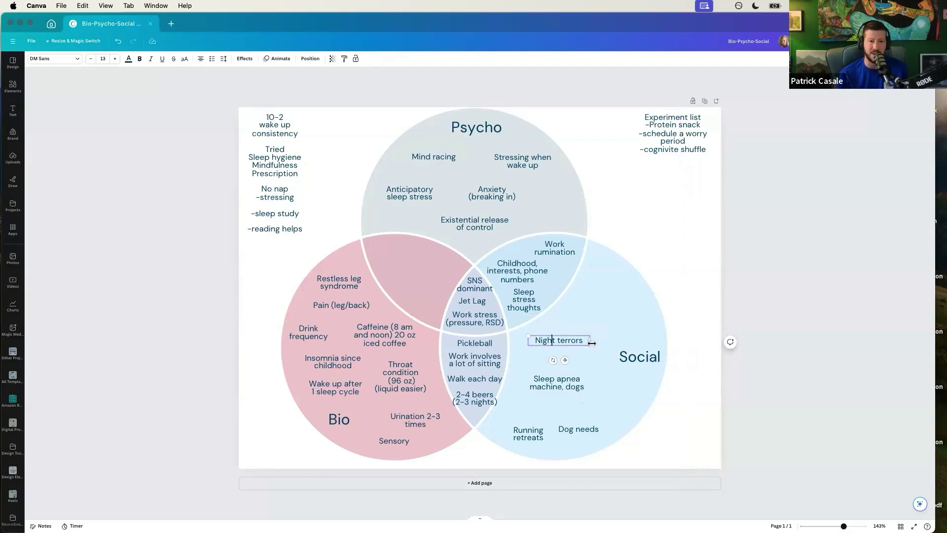
left_click(618, 316)
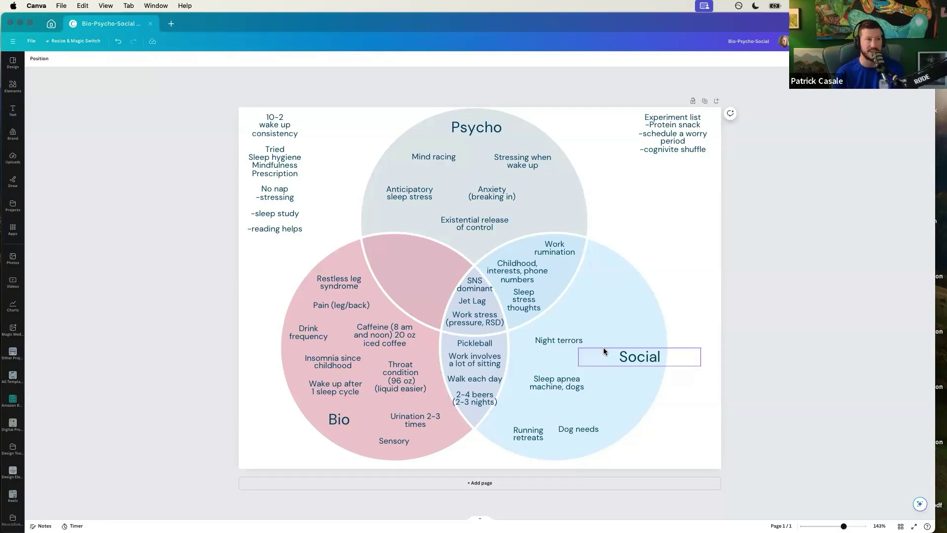
Nudge the Social heading up-left and narrow its text box to fit the word
left_click_drag(637, 355, 627, 349)
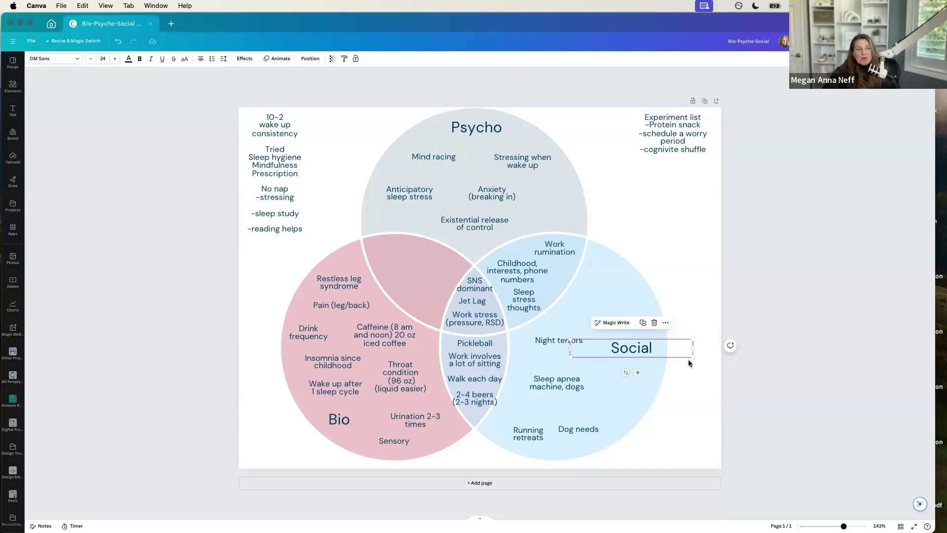
left_click_drag(693, 348, 629, 353)
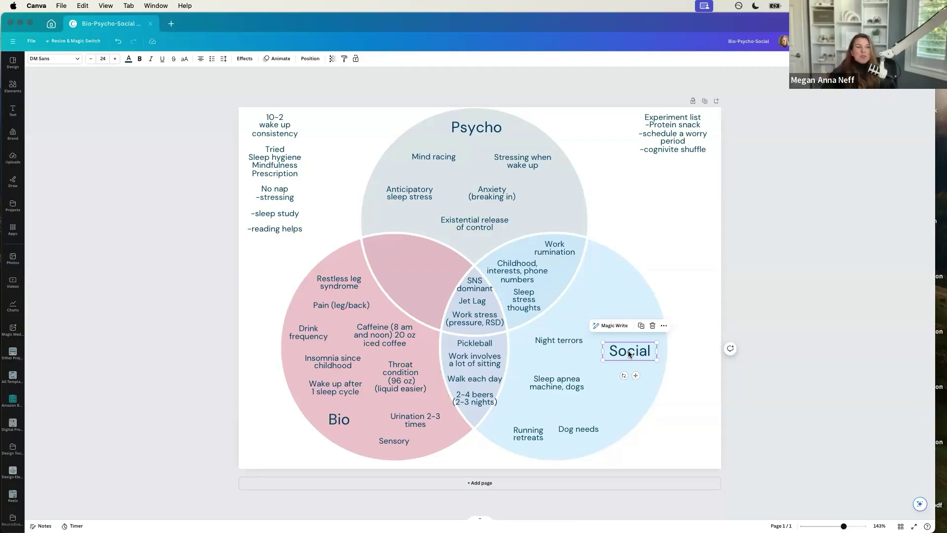
Select the Experiment list text box in the top-right corner
left_click(697, 137)
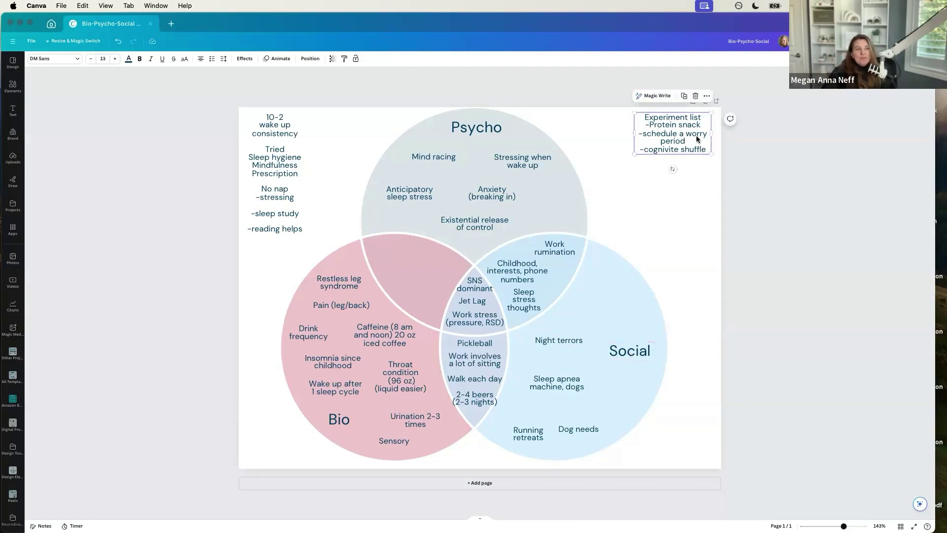
left_click_drag(708, 151, 709, 152)
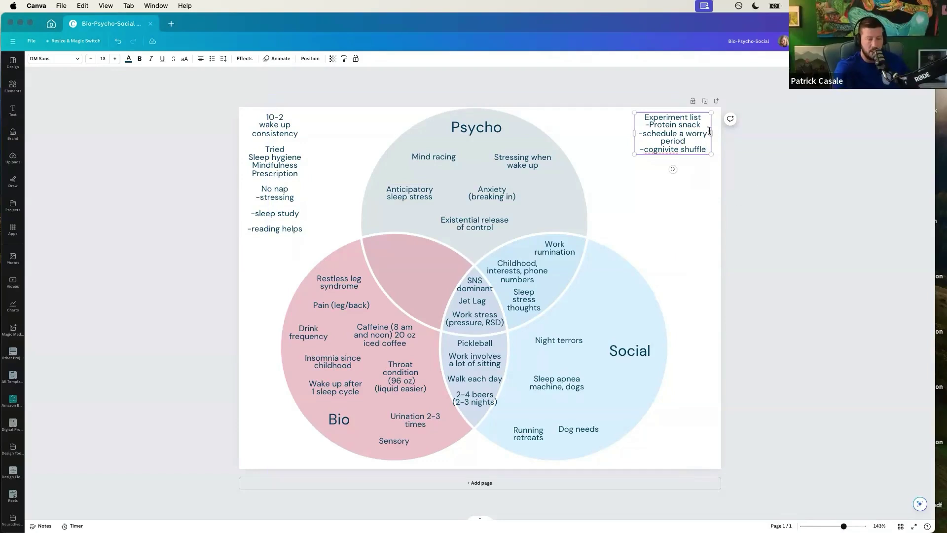
Fix 'cognivite' to 'cognitive' in the Experiment list's last item
double_click(661, 149)
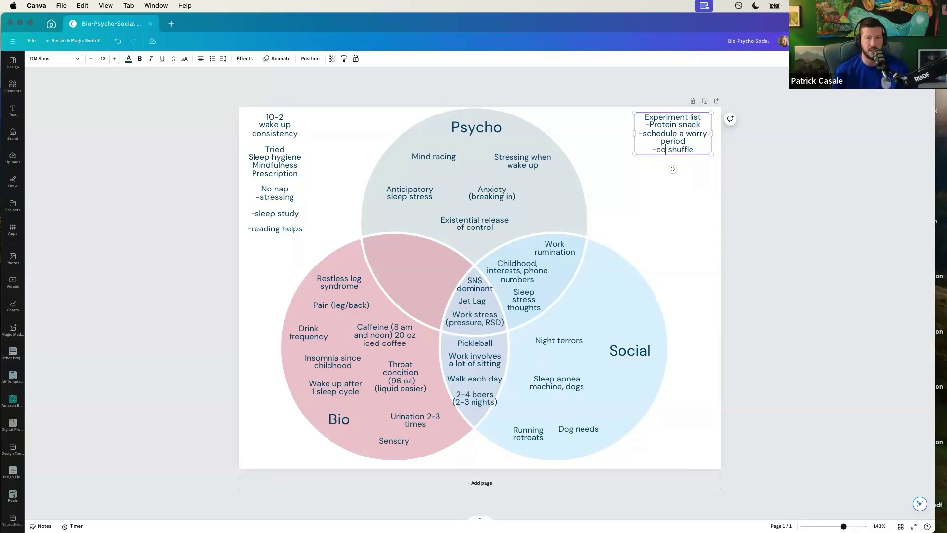
type("gnitive")
left_click(767, 173)
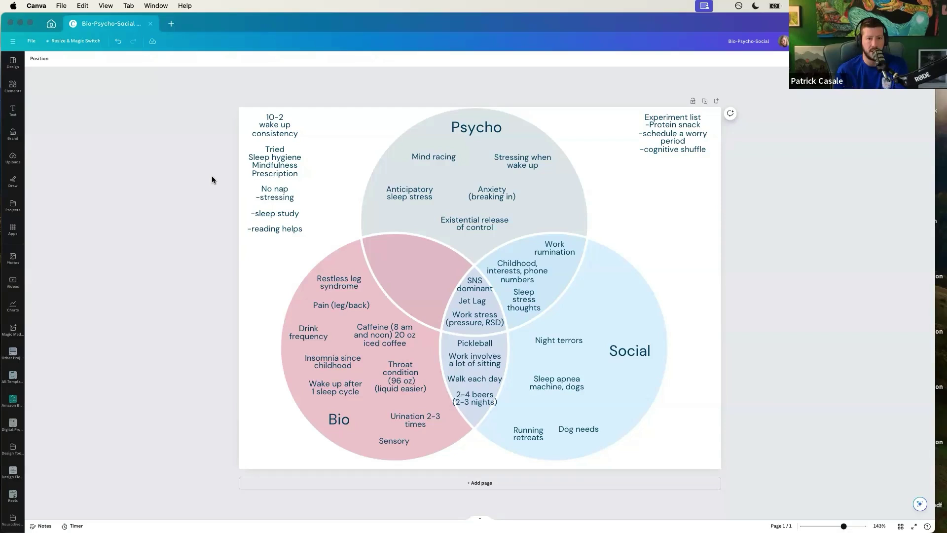
Duplicate the Experiment list note below itself and replace its text with 'Hydration' and 'CBT-i' on two lines
left_click(683, 127)
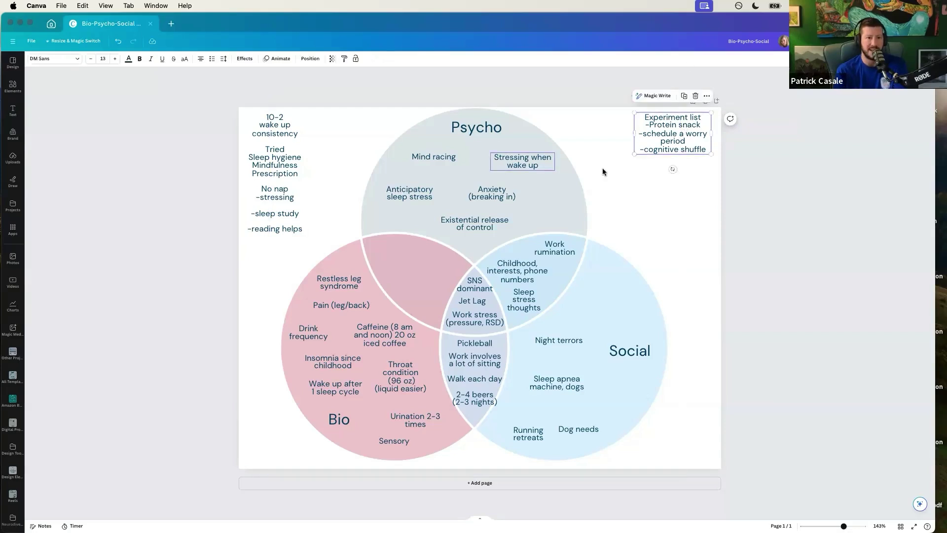
key("super+d")
left_click(672, 186)
type("Hydration")
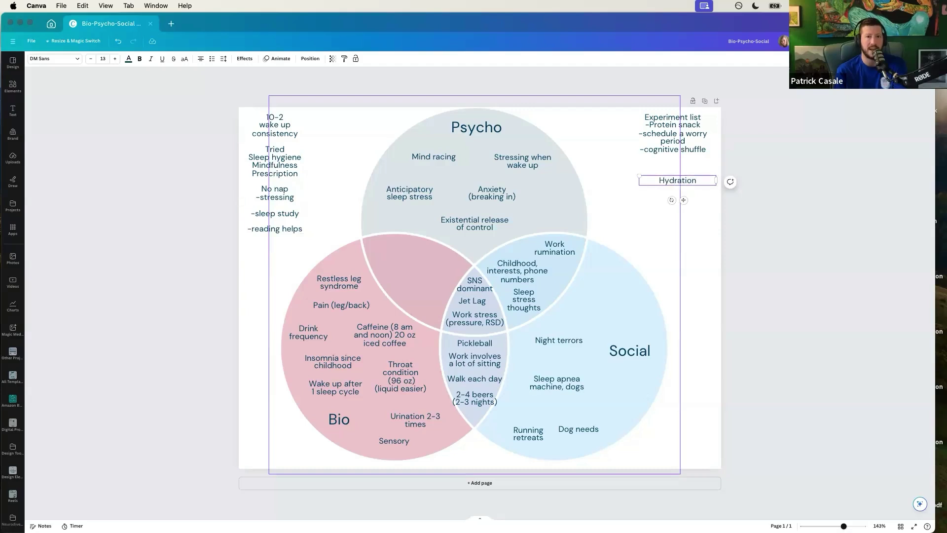
key("Return")
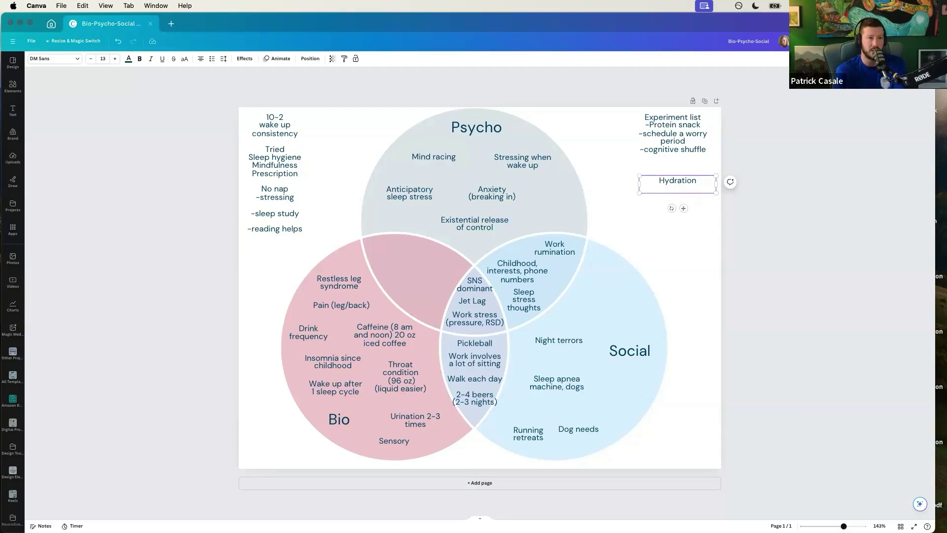
type("CBT-I")
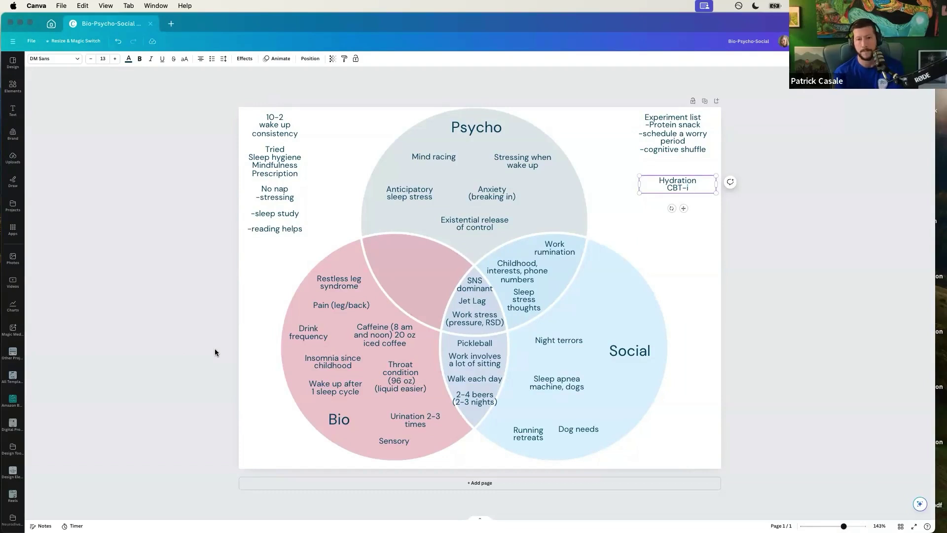
Add a '12 oz' line below CBT-i in the Hydration note
left_click(401, 342)
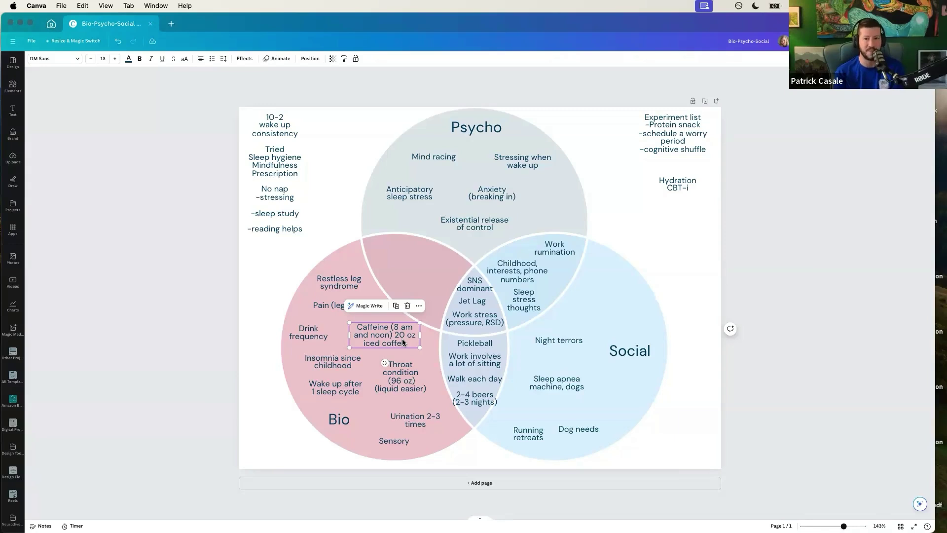
left_click(690, 190)
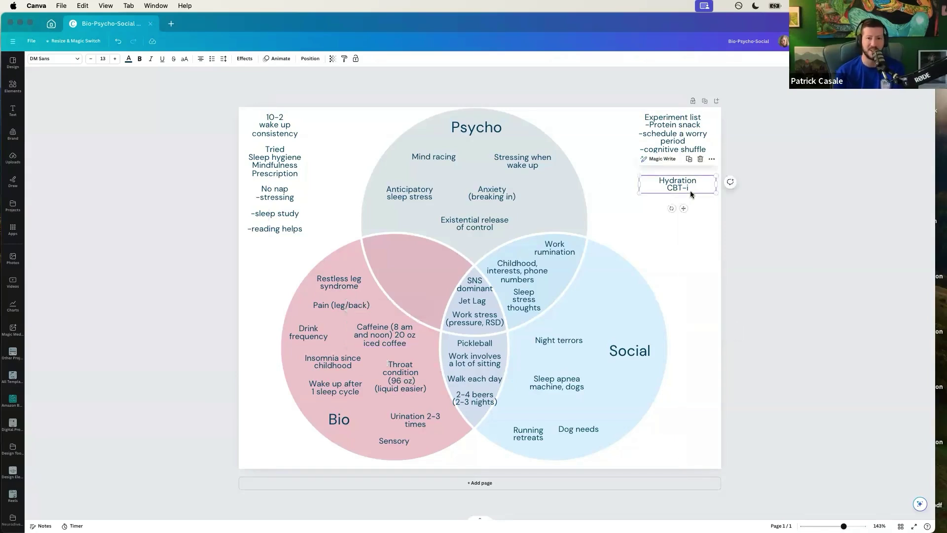
left_click(690, 191)
key("Return")
type("12 oz")
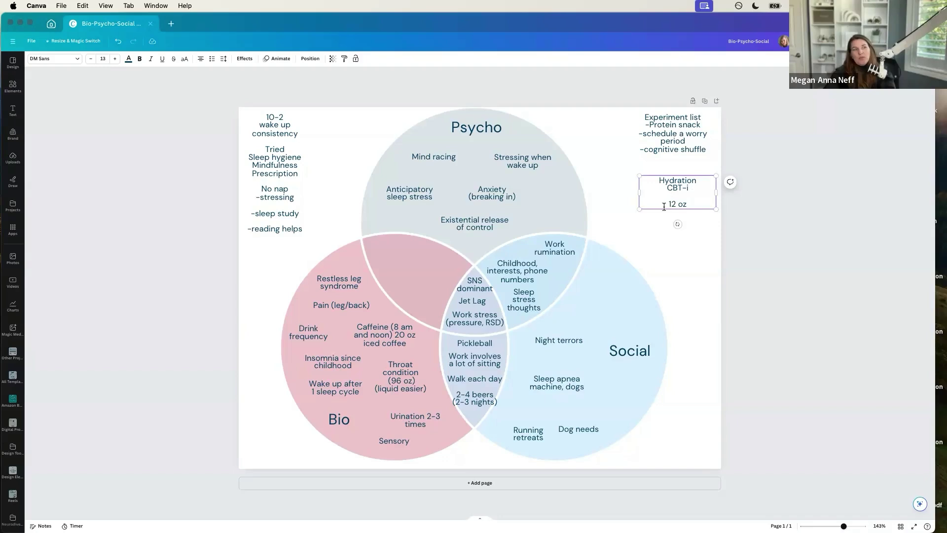
Insert 'Afternoon coffee' before 12 oz and nudge the Hydration note slightly left
left_click(663, 207)
type("Afternoon c")
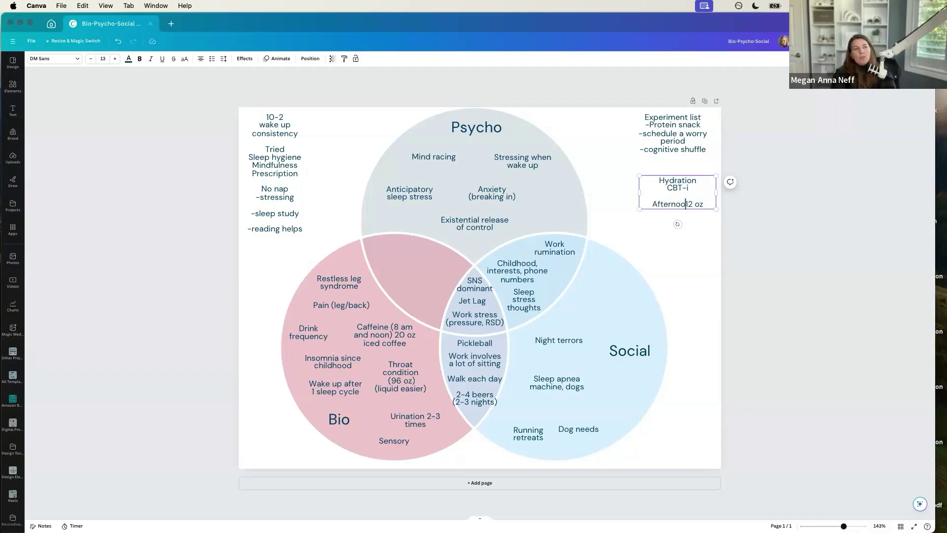
type("offee")
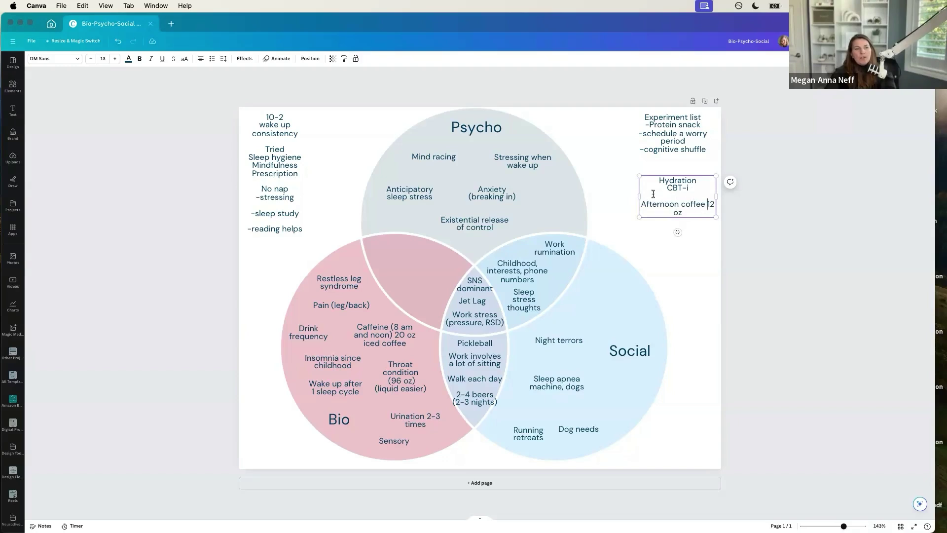
left_click(627, 195)
left_click(705, 207)
left_click_drag(705, 208, 700, 209)
Add a '36 oz' line and prefix both items with dashes: '-Afternoon coffee 12 oz' and '-36 oz'
left_click(703, 205)
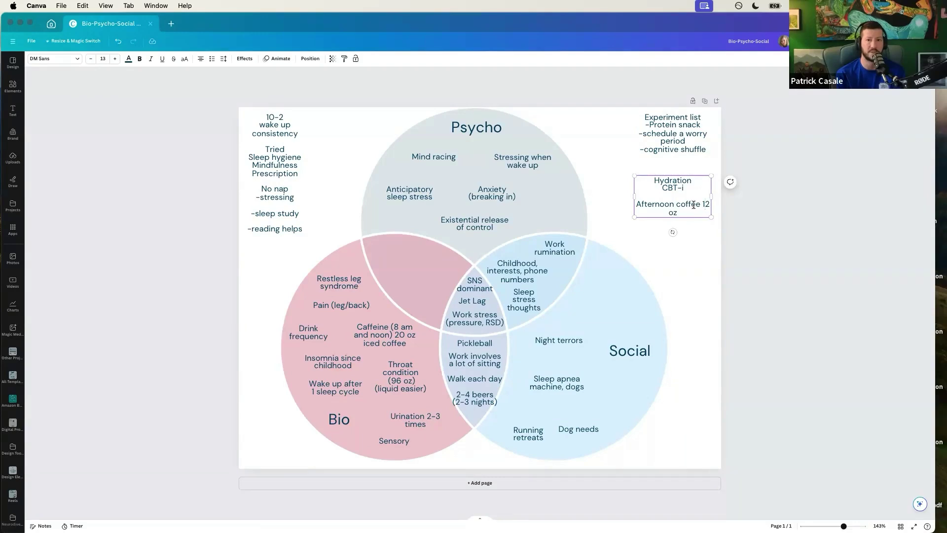
left_click(688, 210)
key("Return")
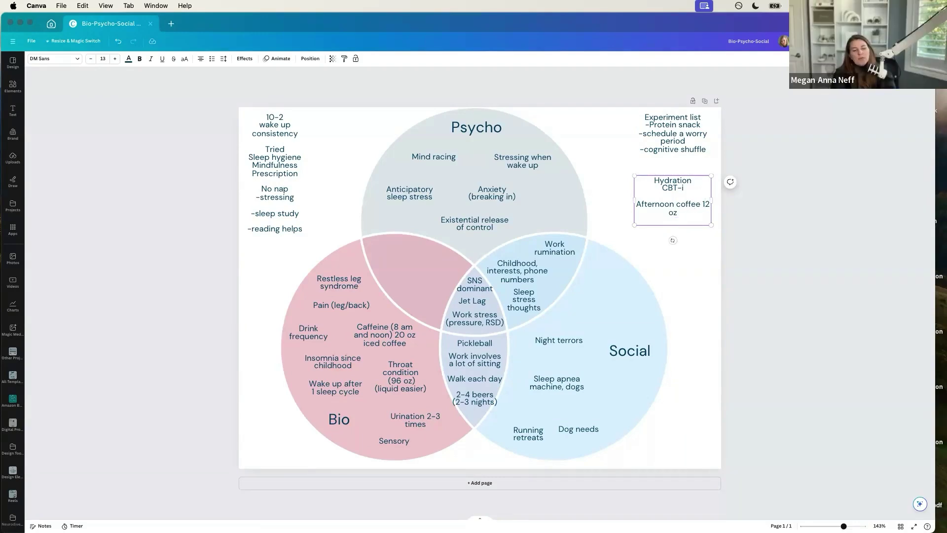
type("36 oz")
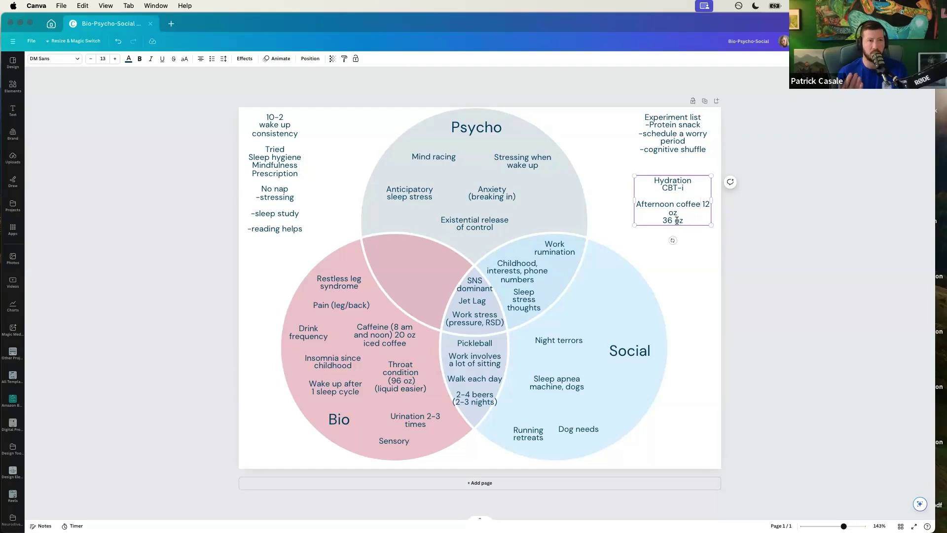
left_click(661, 222)
type("-")
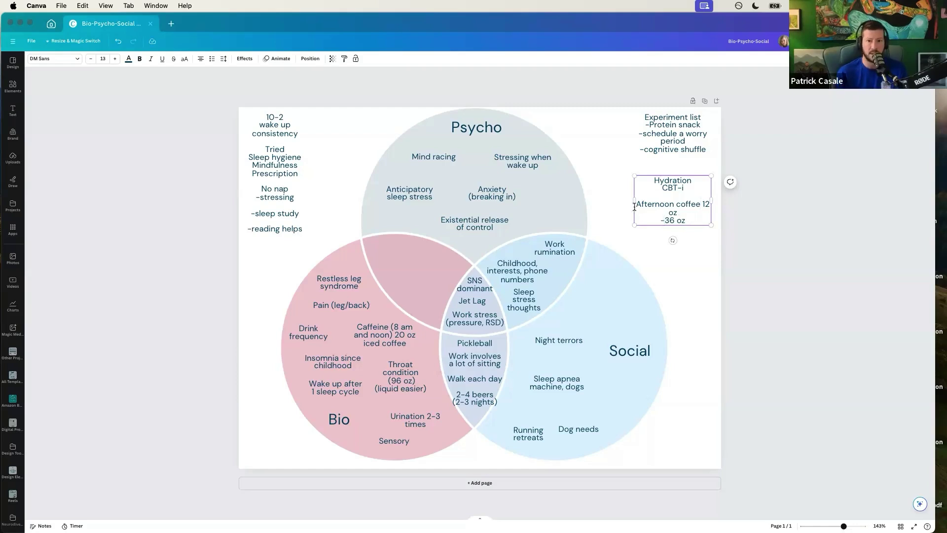
left_click(638, 204)
type("-")
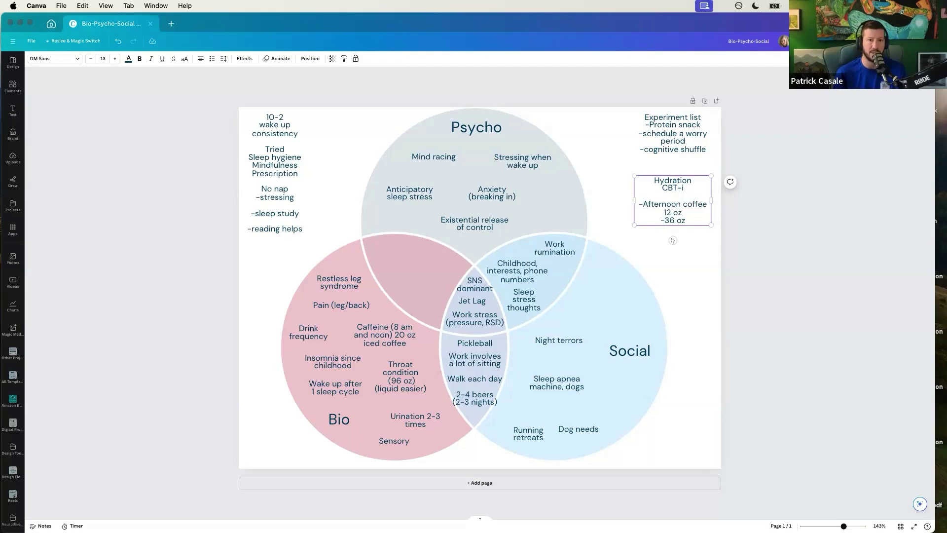
left_click(696, 218)
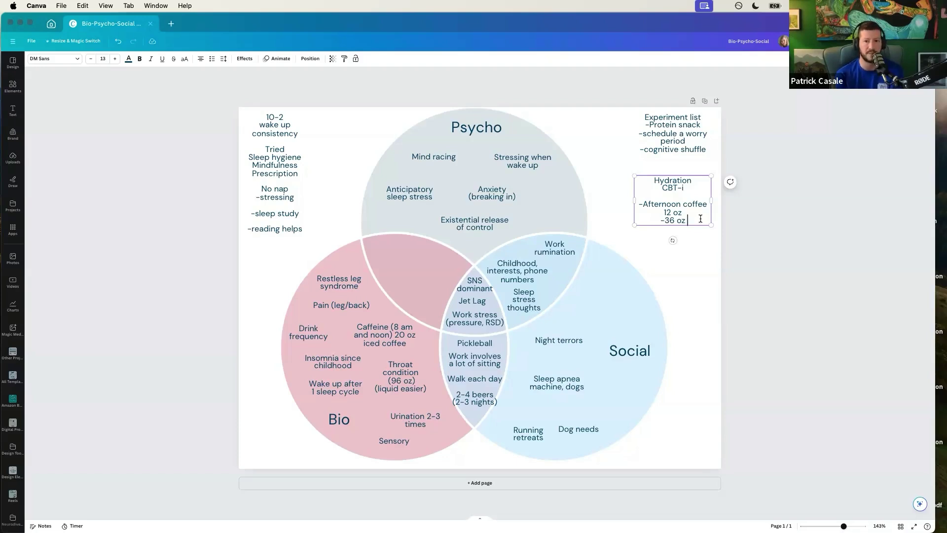
Remove a stray 2 and add a '-sipping' line below '-36 oz'
type("2")
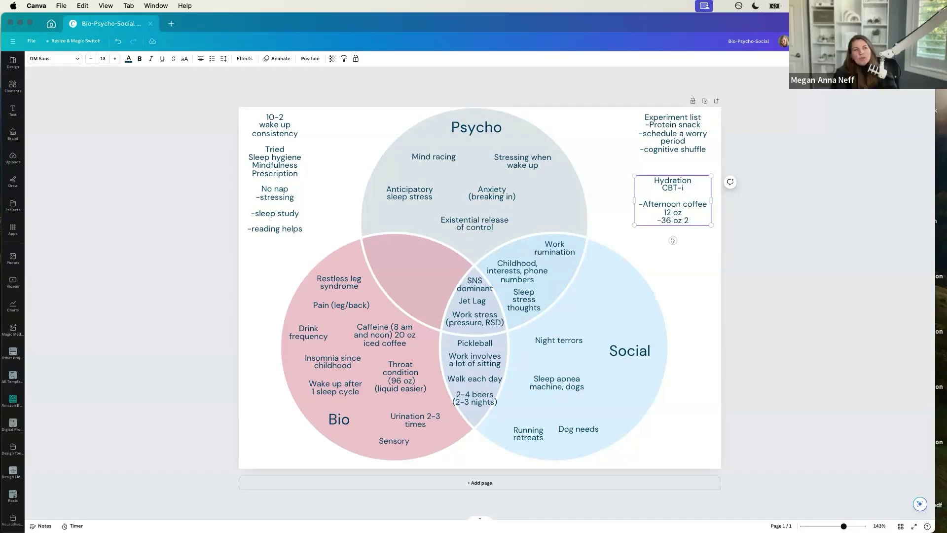
key("BackSpace")
key("BackSpace")
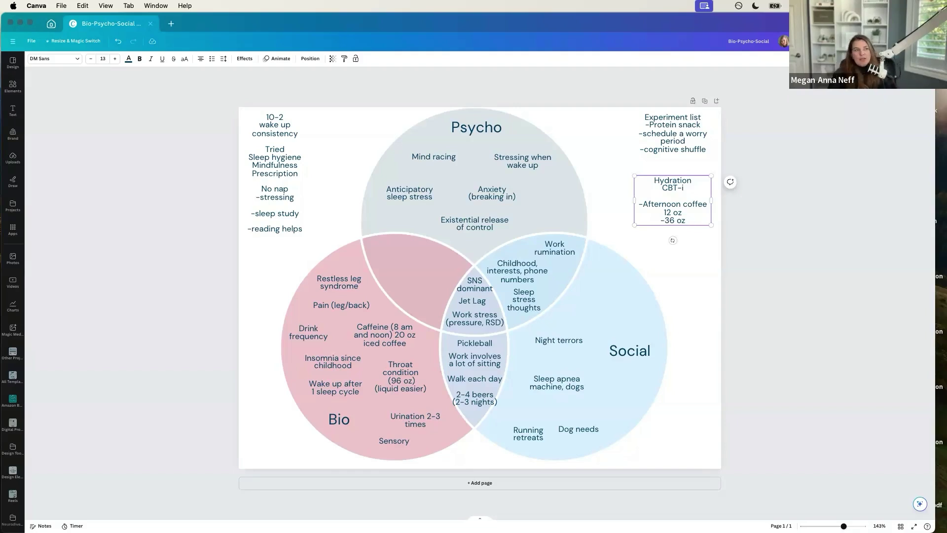
key("Return")
type("-sipping")
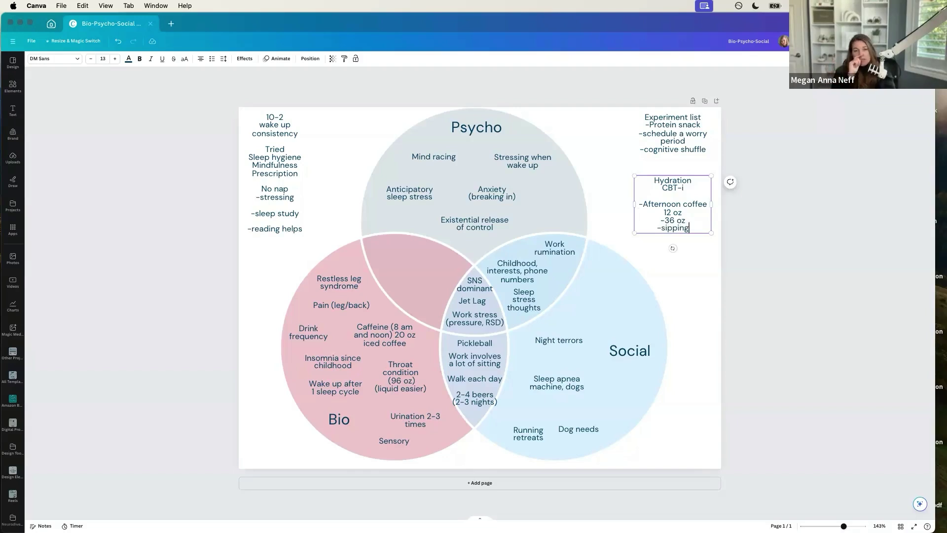
Select the '36 oz' text in the Hydration note for replacement
left_click(684, 220)
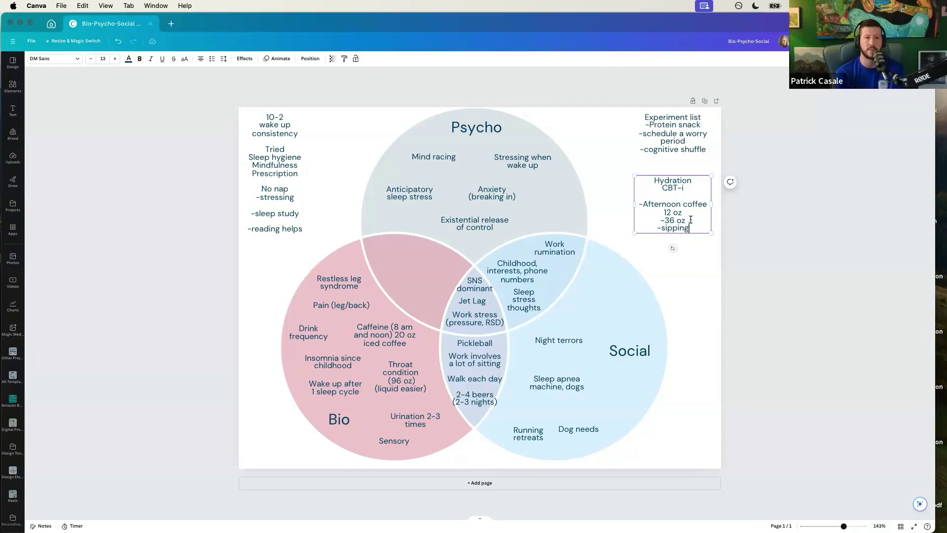
left_click_drag(685, 220, 664, 220)
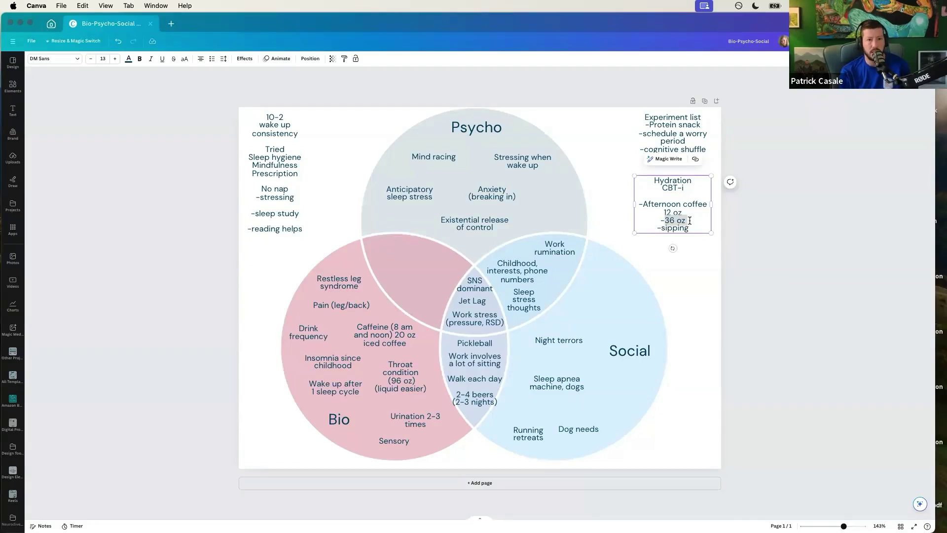
left_click(690, 220)
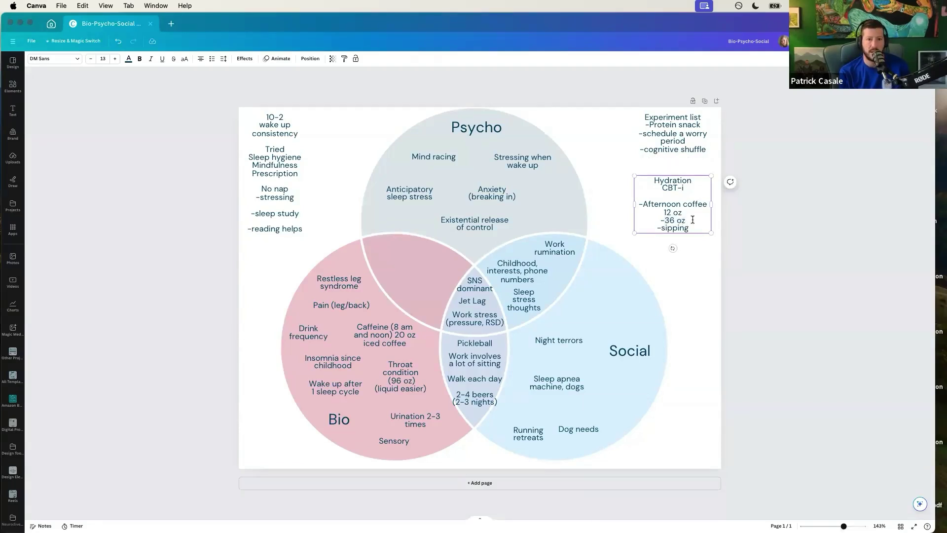
left_click_drag(693, 219, 666, 218)
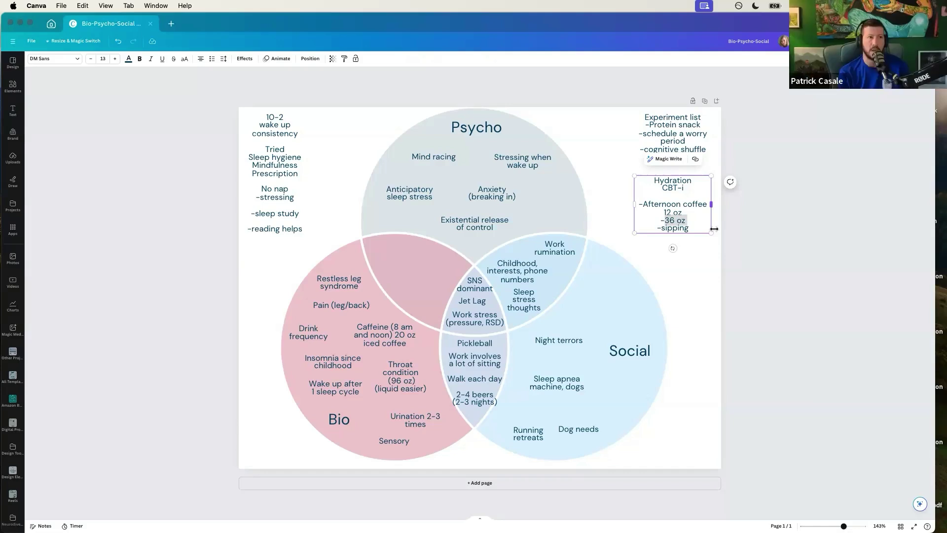
Overwrite the selected '36 oz' so the line reads '-24 oz'
type("1")
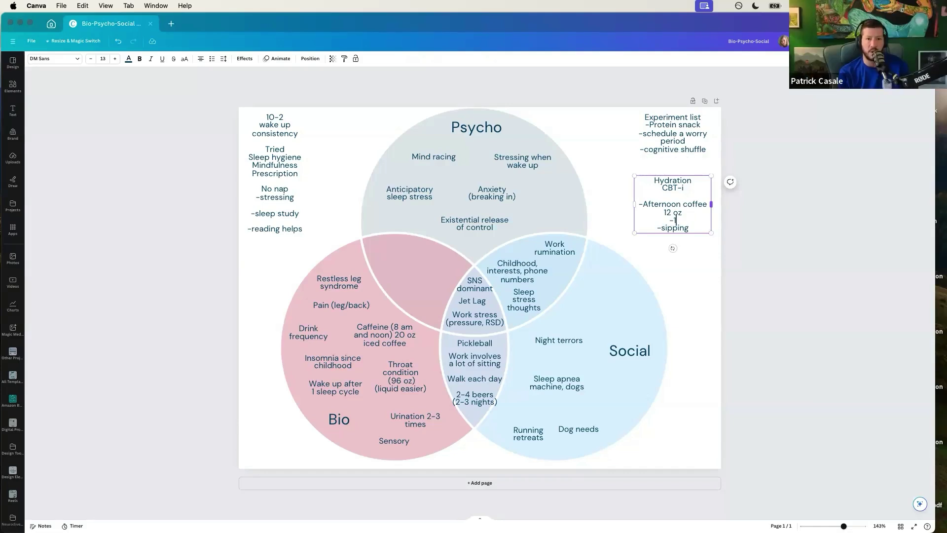
type("2 oz -24")
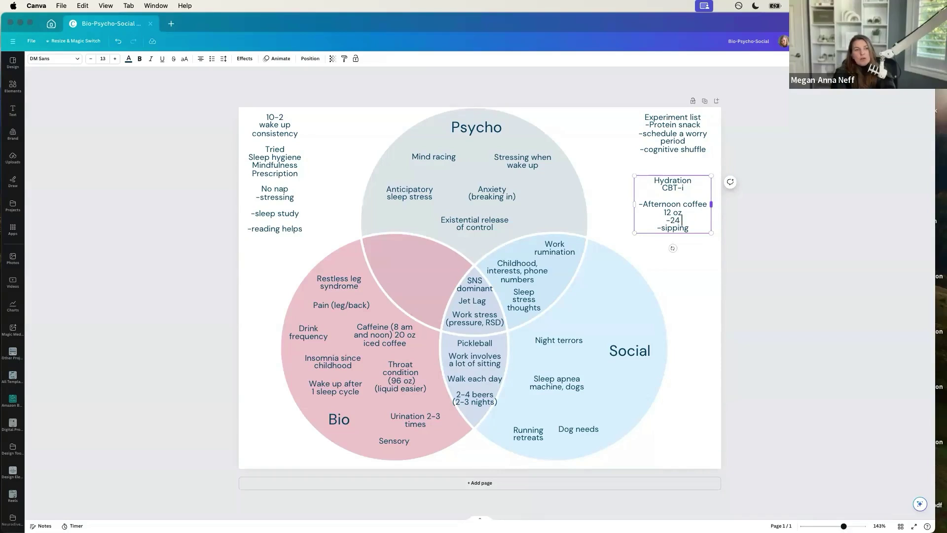
type(" oz")
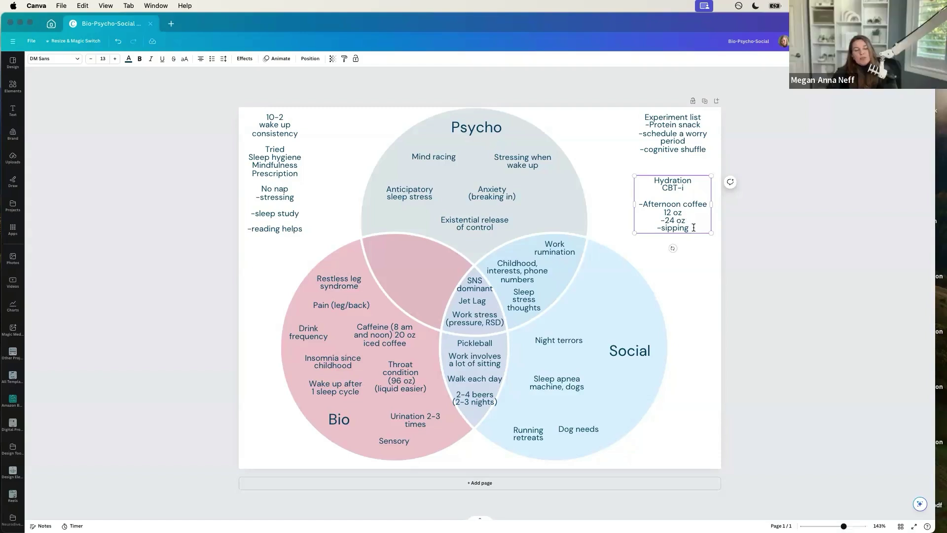
Add a '-cognitive shuffling' line below '-sipping' in the Hydration note
left_click(693, 227)
key("Return")
type("-cog")
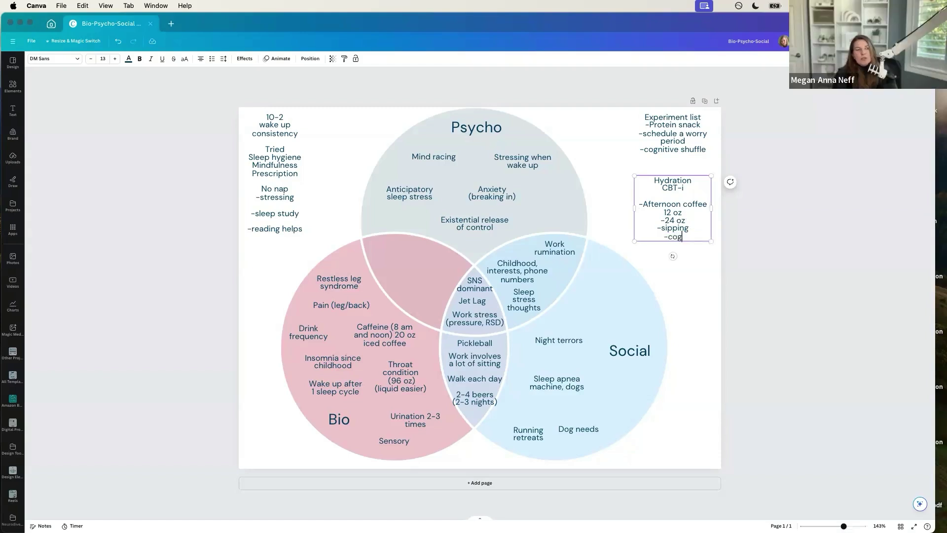
type("nitive shuf")
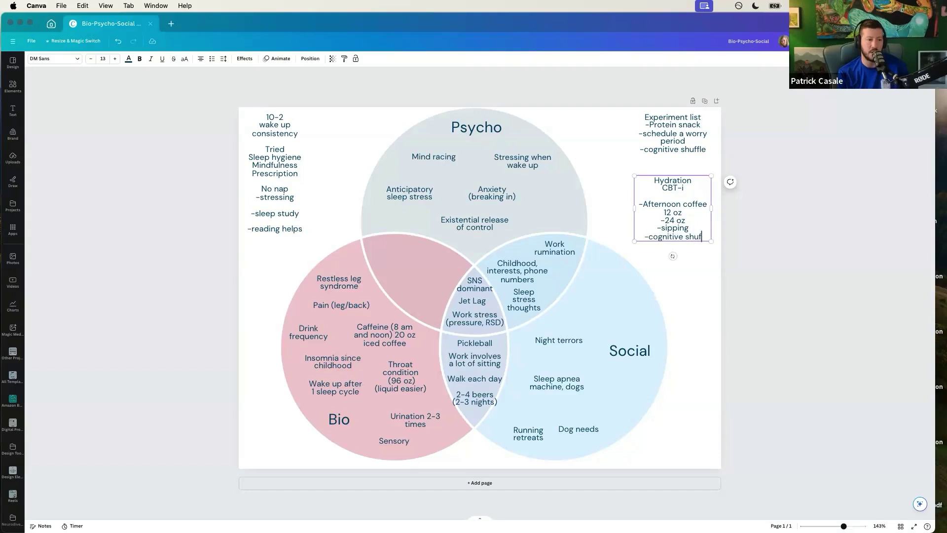
type("fling")
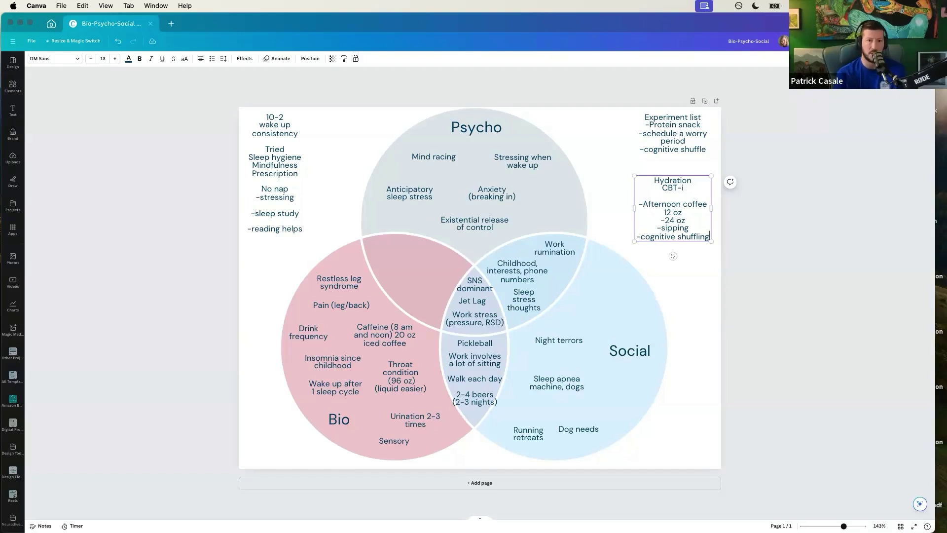
Exit text editing and deselect the completed Hydration note
left_click(738, 279)
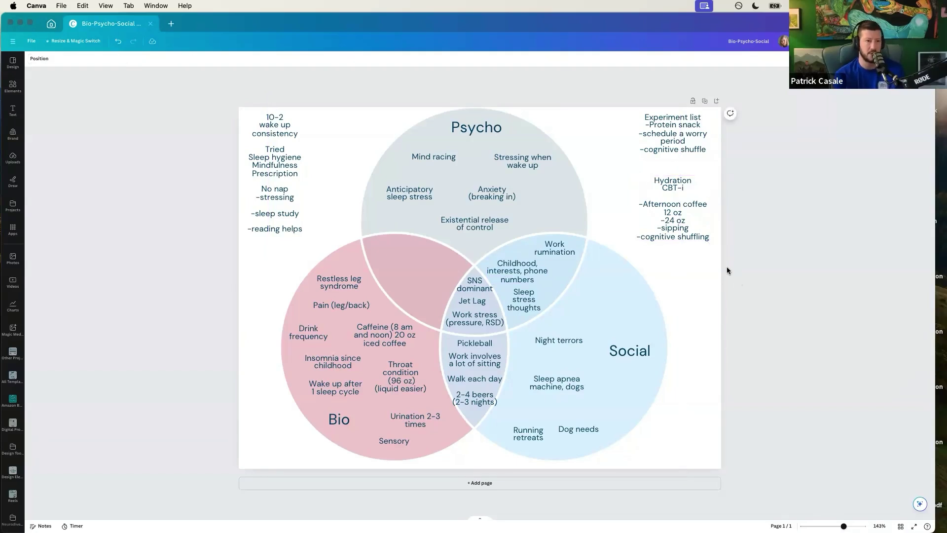